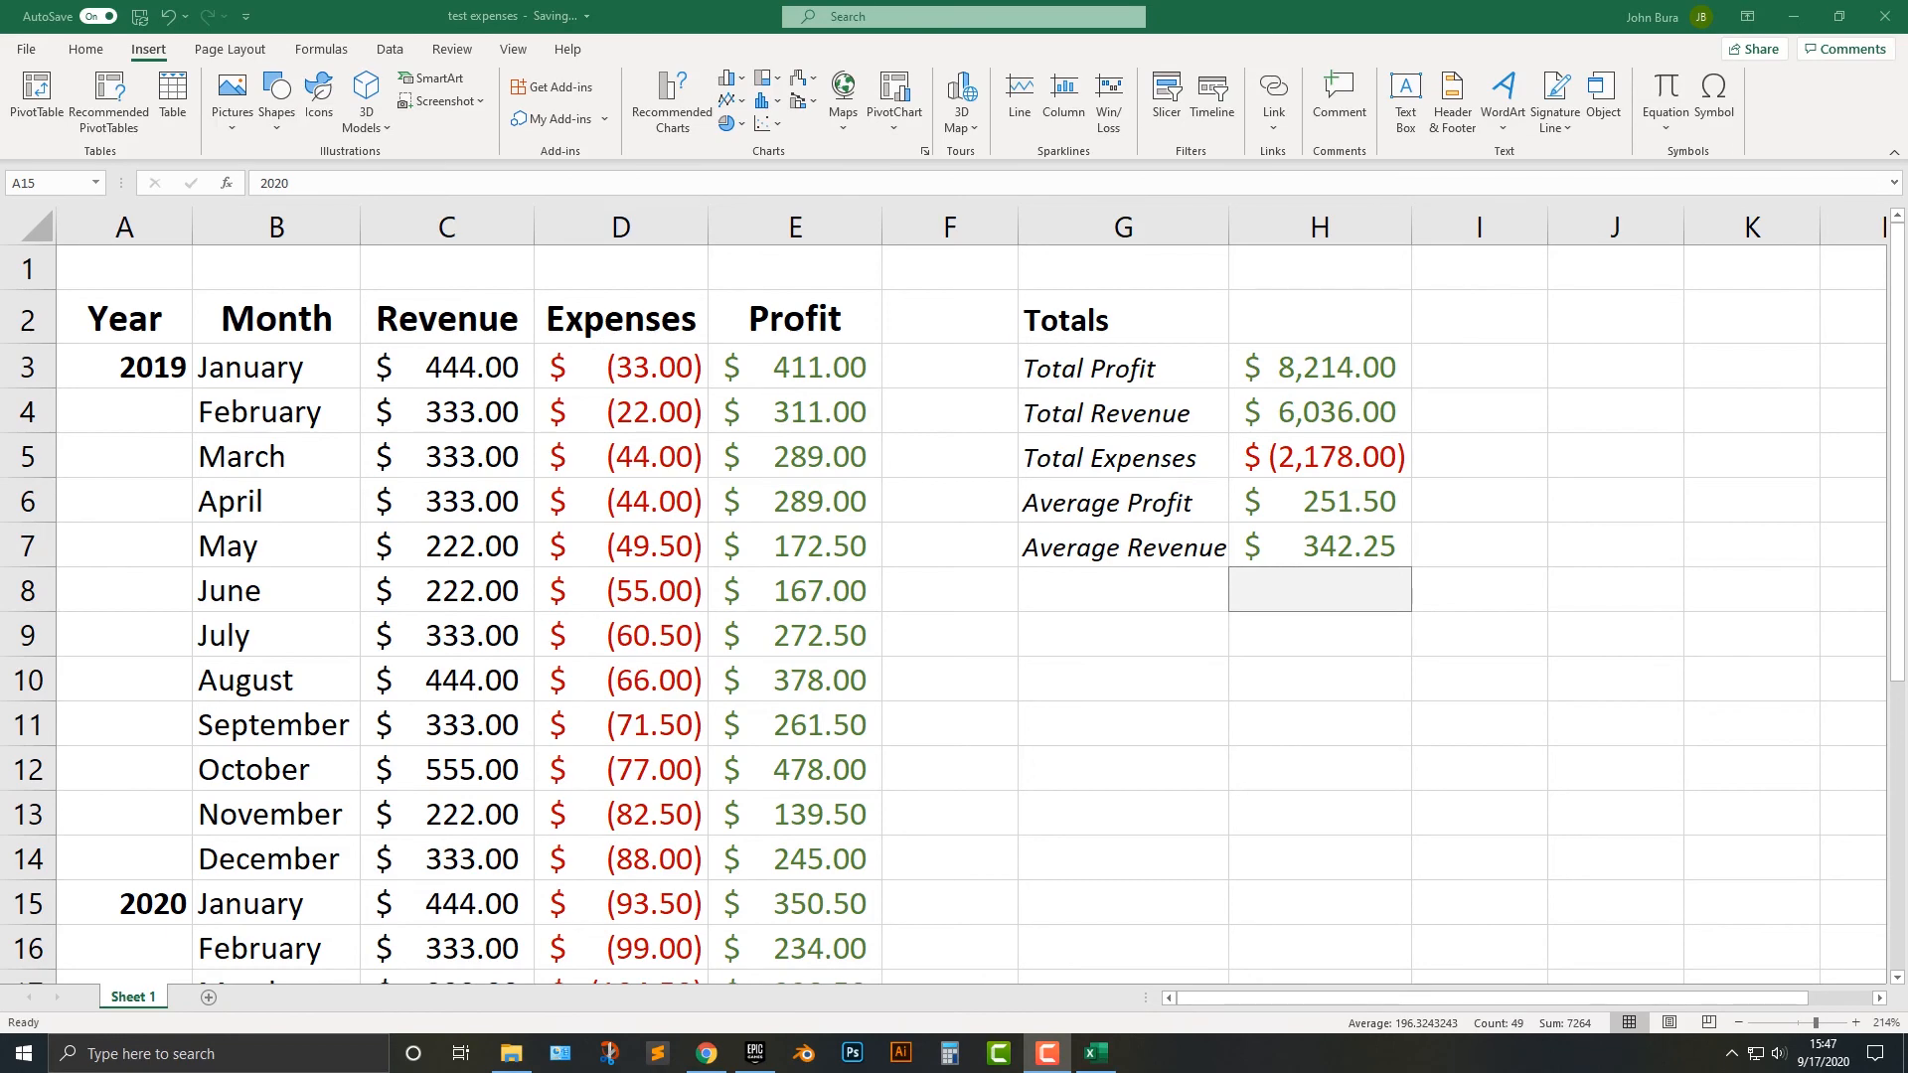
pyautogui.scroll(3, 944, 596)
pyautogui.scroll(-4, 944, 596)
pyautogui.scroll(4, 944, 596)
pyautogui.scroll(-7, 944, 596)
pyautogui.scroll(7, 944, 596)
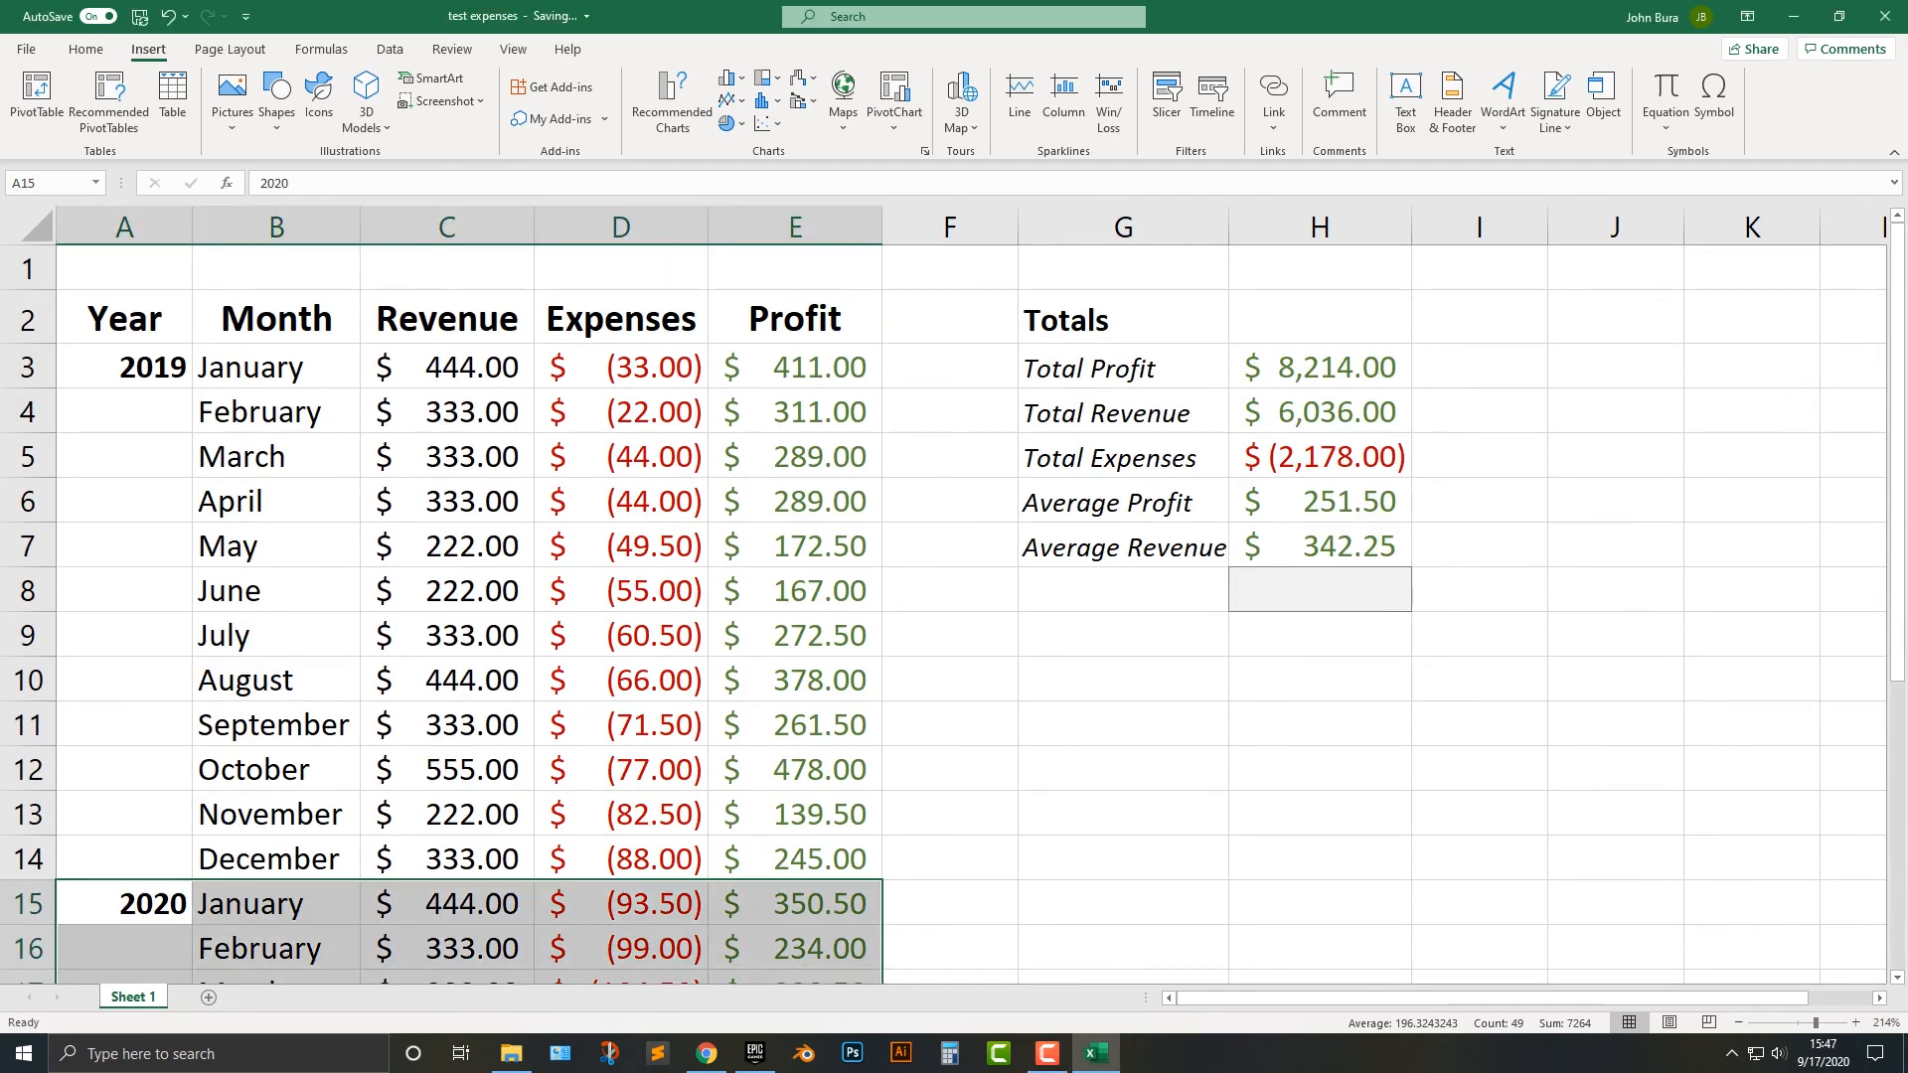
# Create a copy of Sheet 1 in the same workbook, placed before the original.
pyautogui.click(276, 904)
pyautogui.rightClick(139, 997)
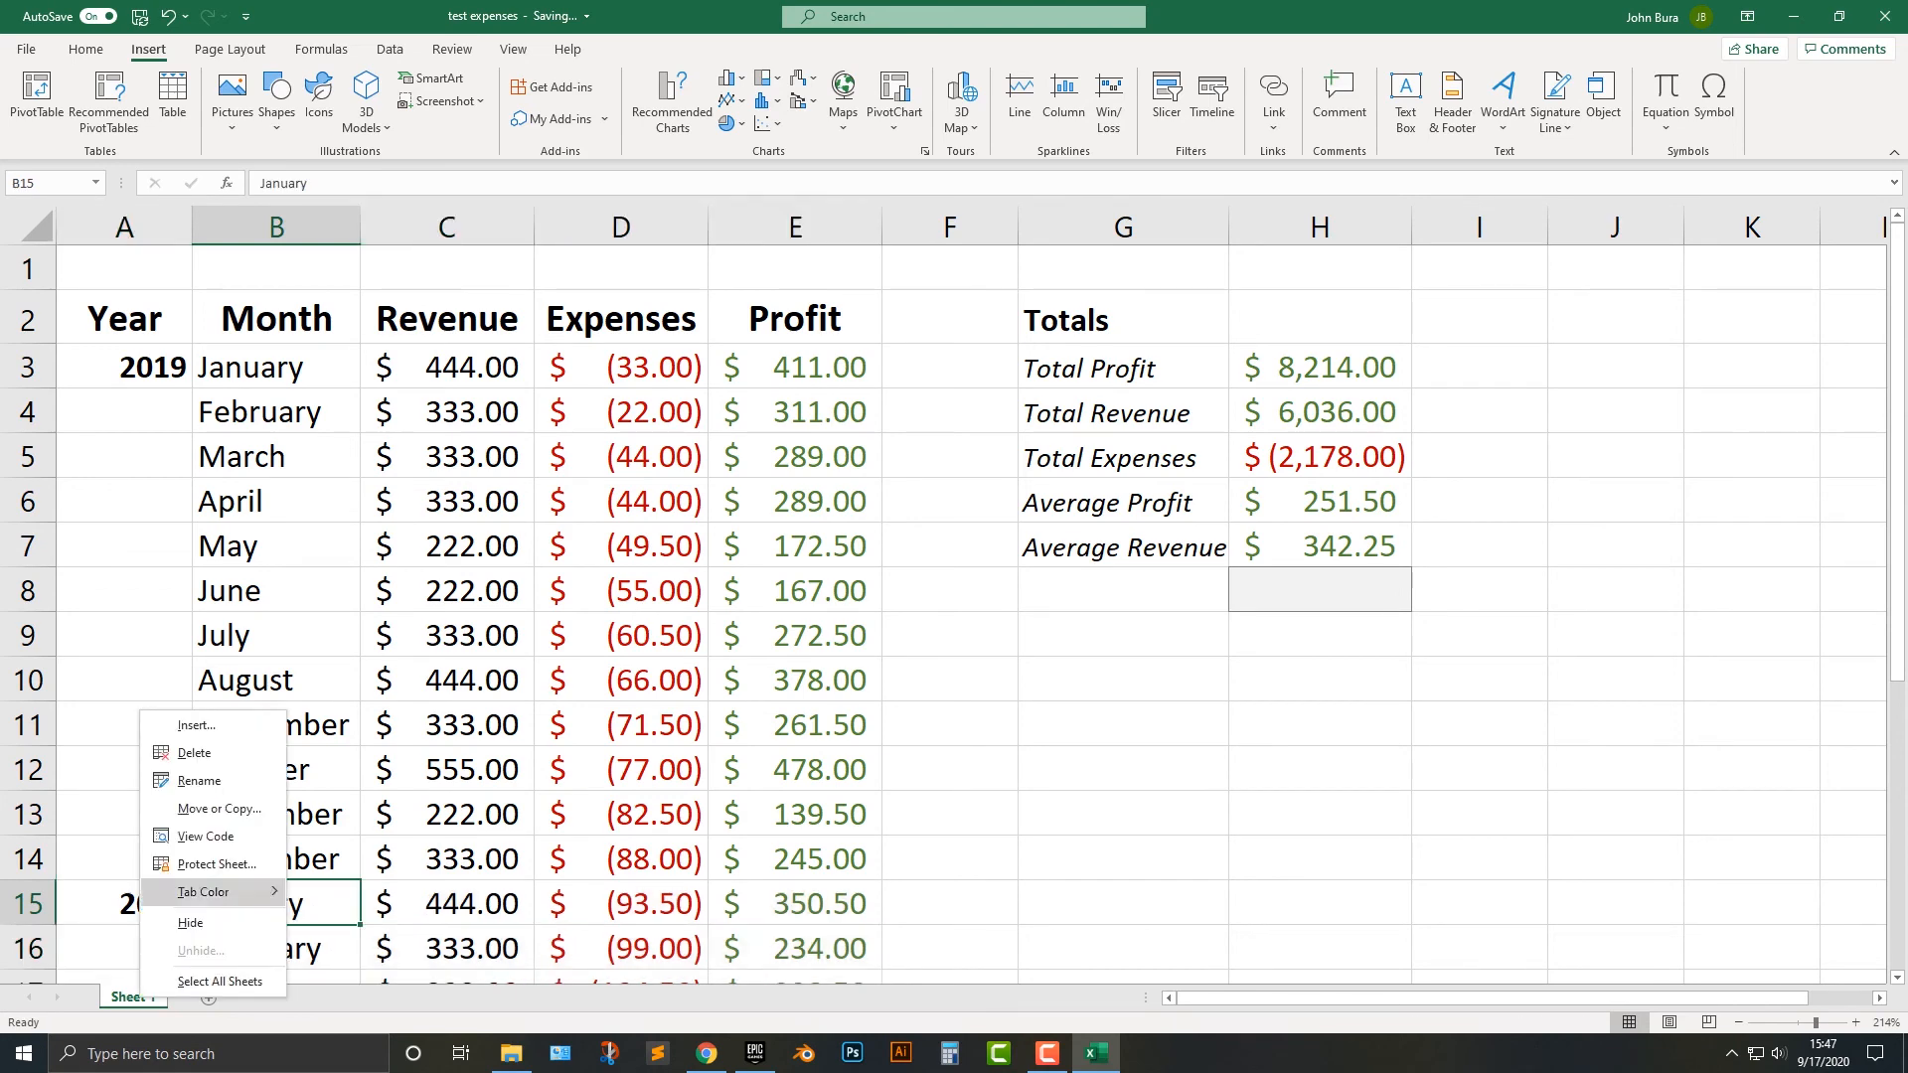
pyautogui.click(218, 808)
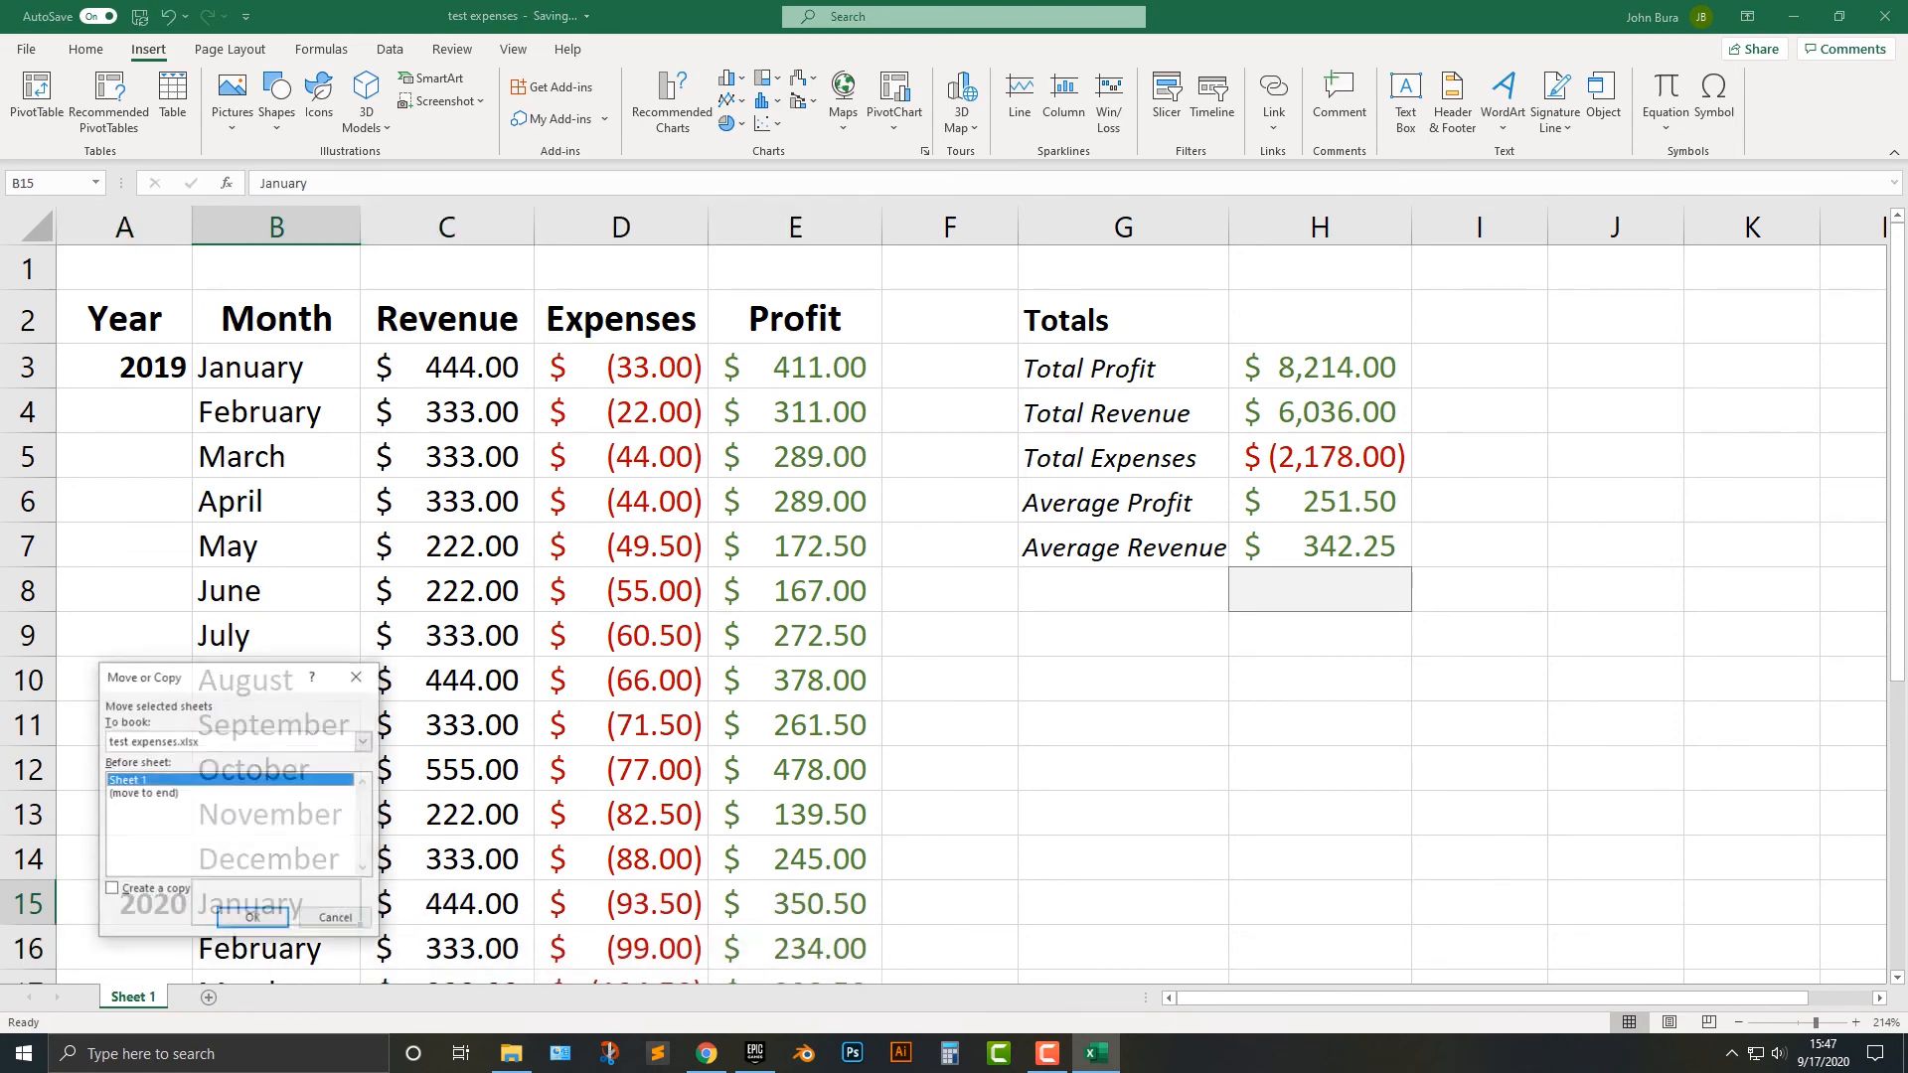
pyautogui.click(111, 890)
pyautogui.click(253, 919)
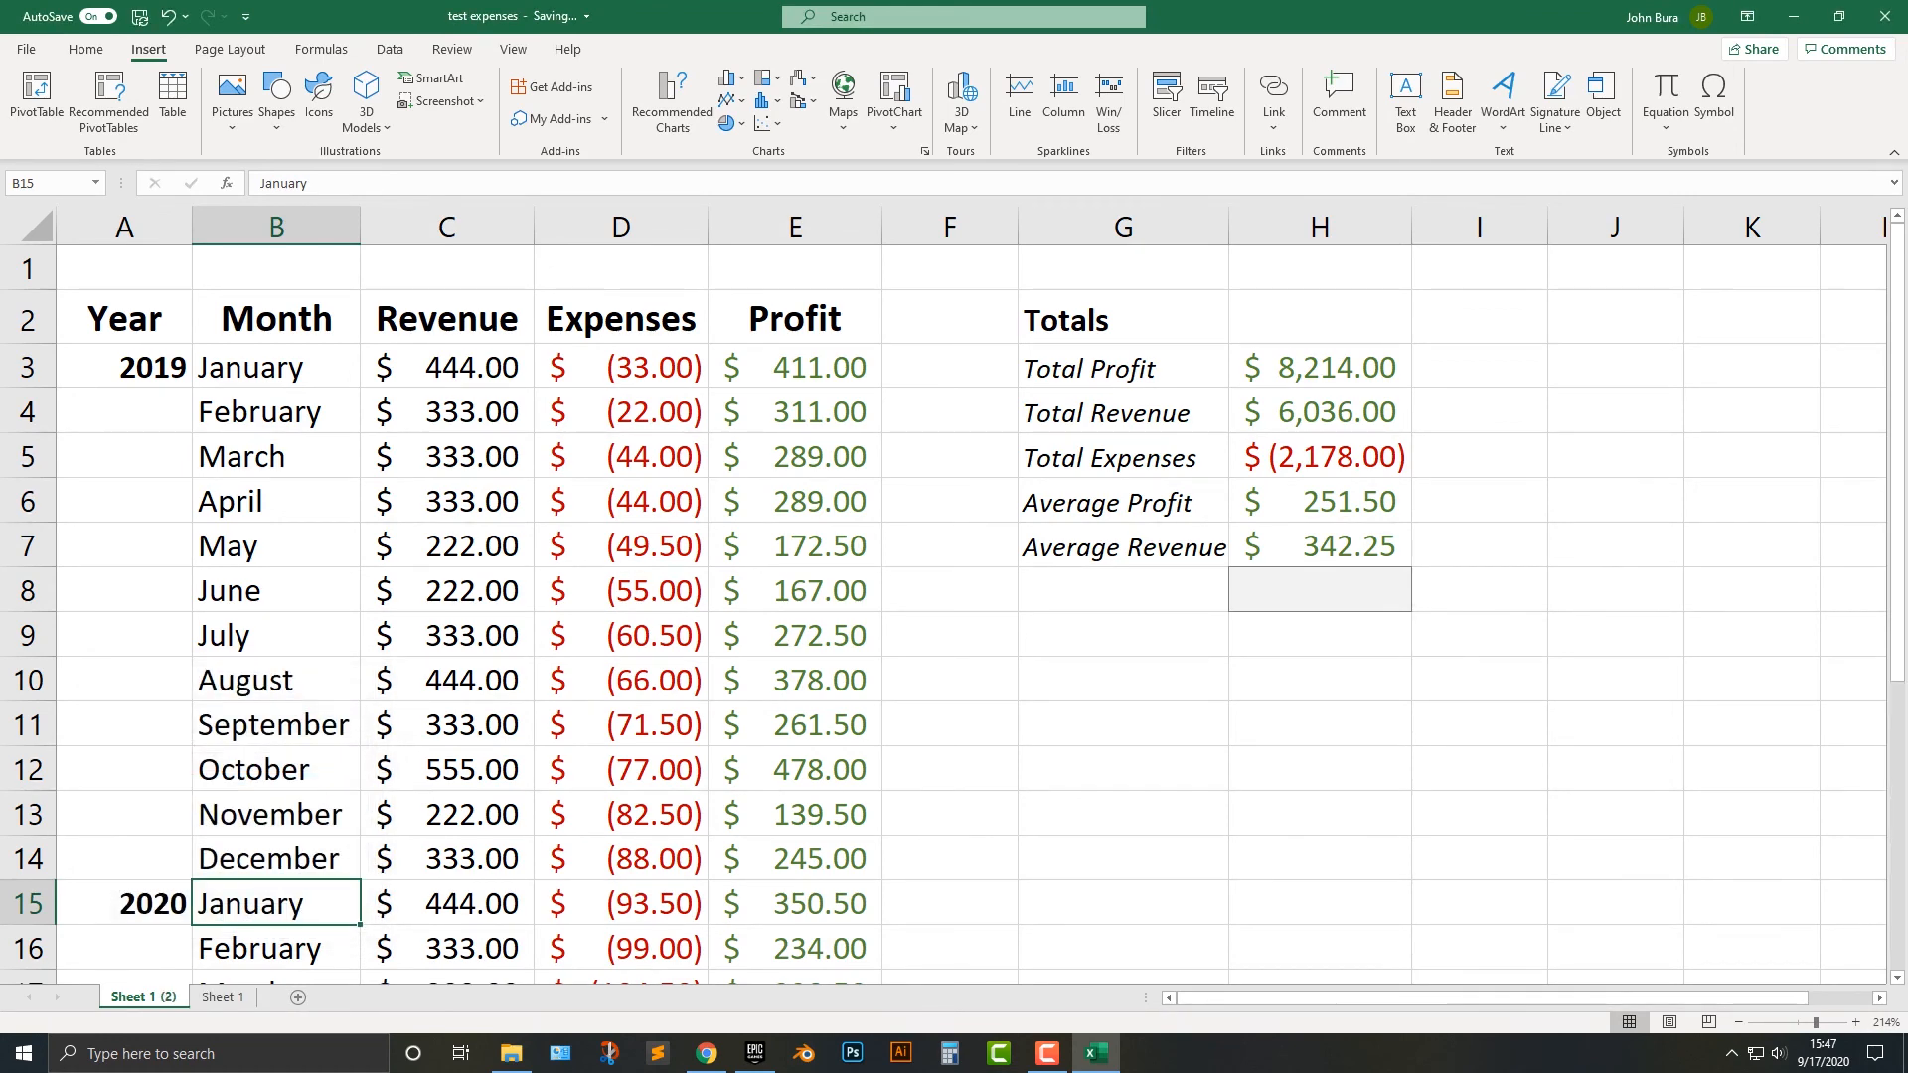
# On the copied sheet, move the 2020 data block A15:E26 to A3, replacing the 2019 rows.
pyautogui.scroll(-3, 944, 616)
pyautogui.scroll(3, 944, 616)
pyautogui.moveTo(149, 903); pyautogui.dragTo(795, 807)
pyautogui.hotkey('ctrl', 'c')
pyautogui.scroll(4, 944, 616)
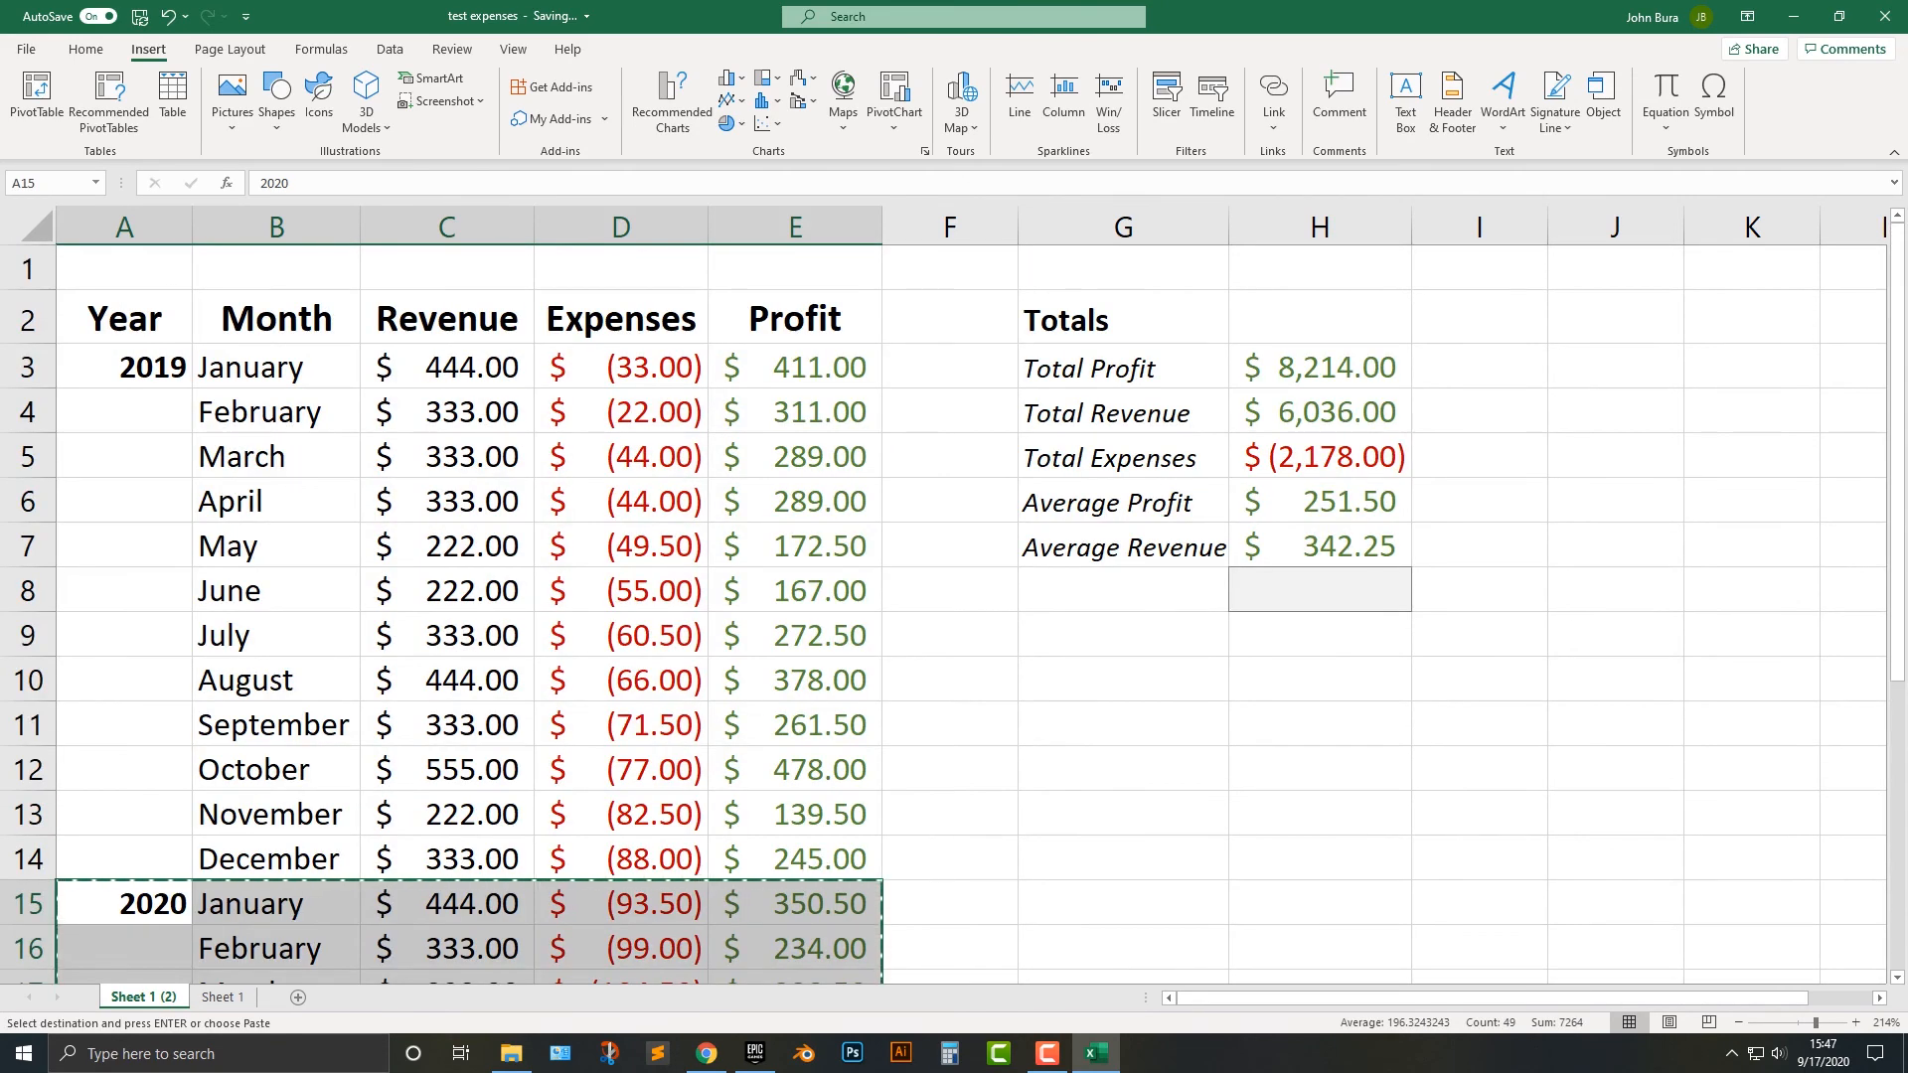
pyautogui.click(125, 368)
pyautogui.hotkey('ctrl', 'v')
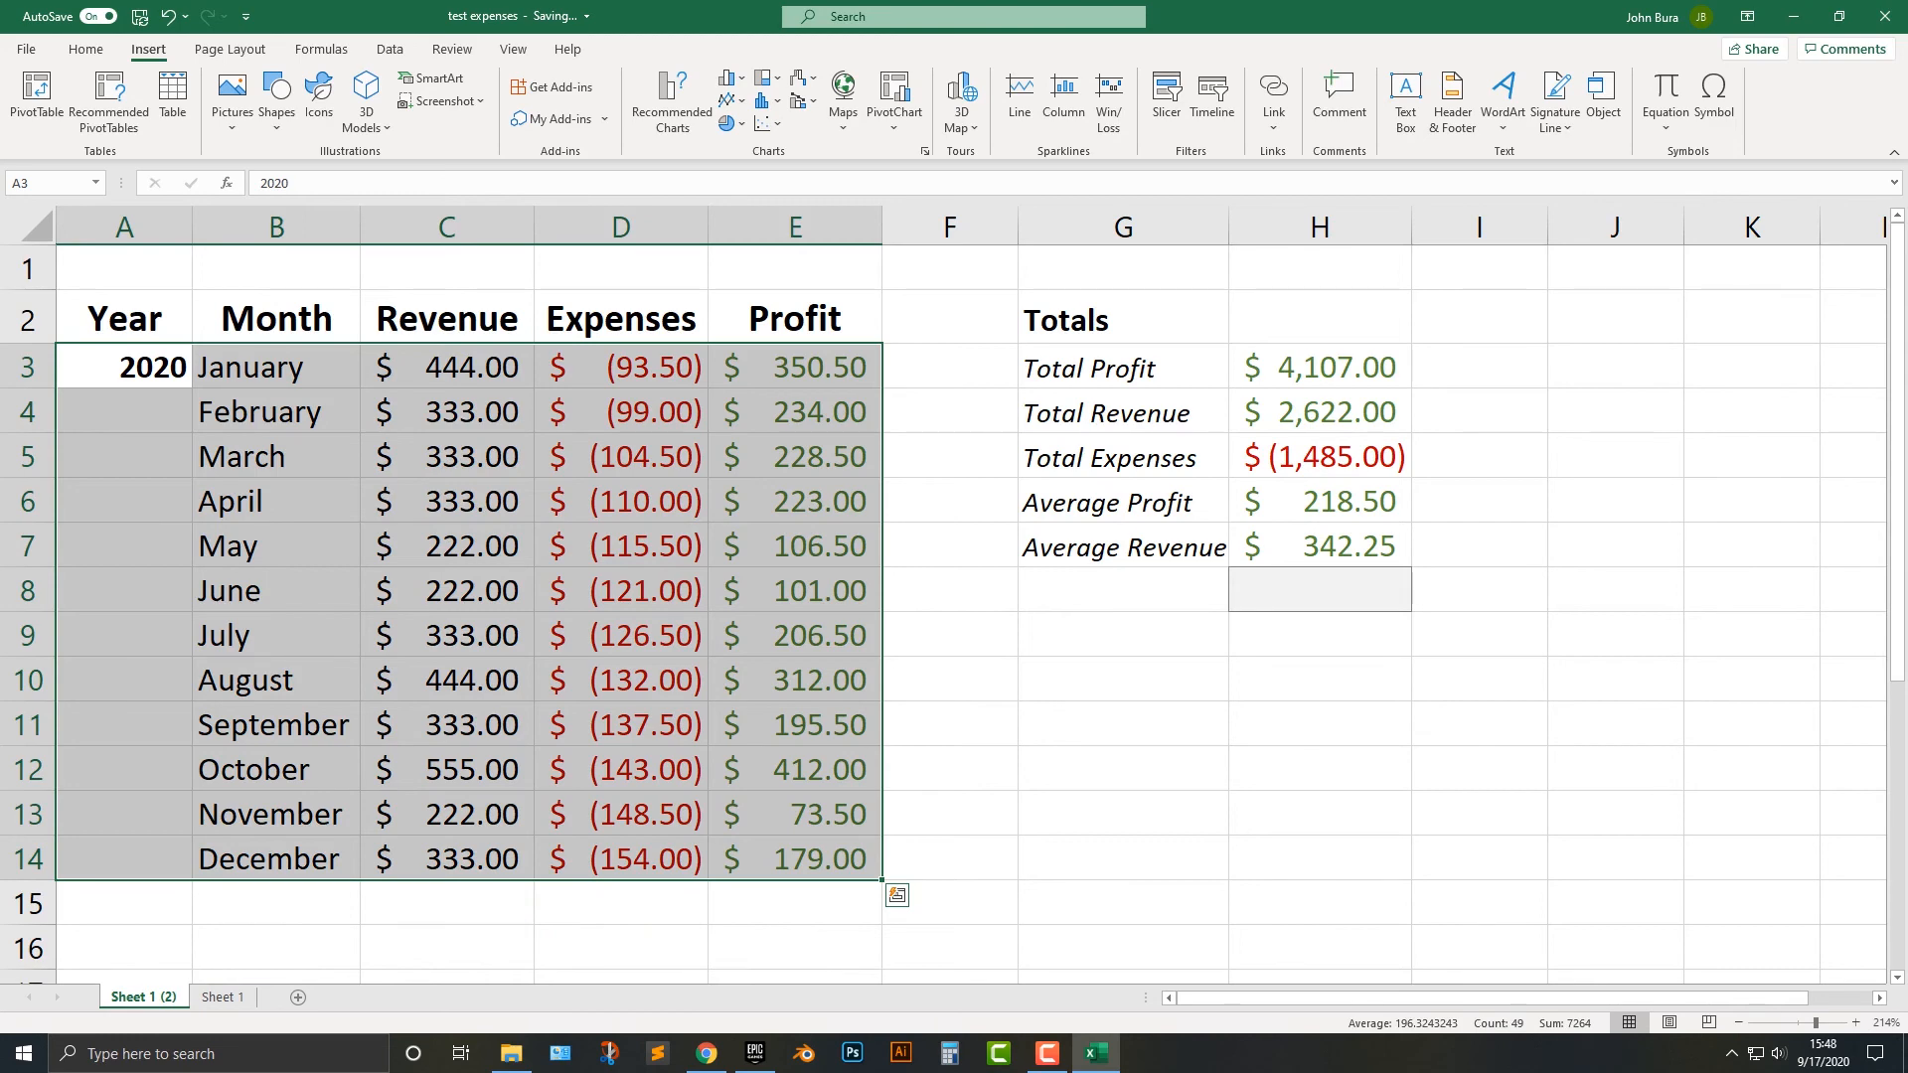
# Rename the copied sheet as 2020.
pyautogui.doubleClick(144, 996)
pyautogui.write('2020')
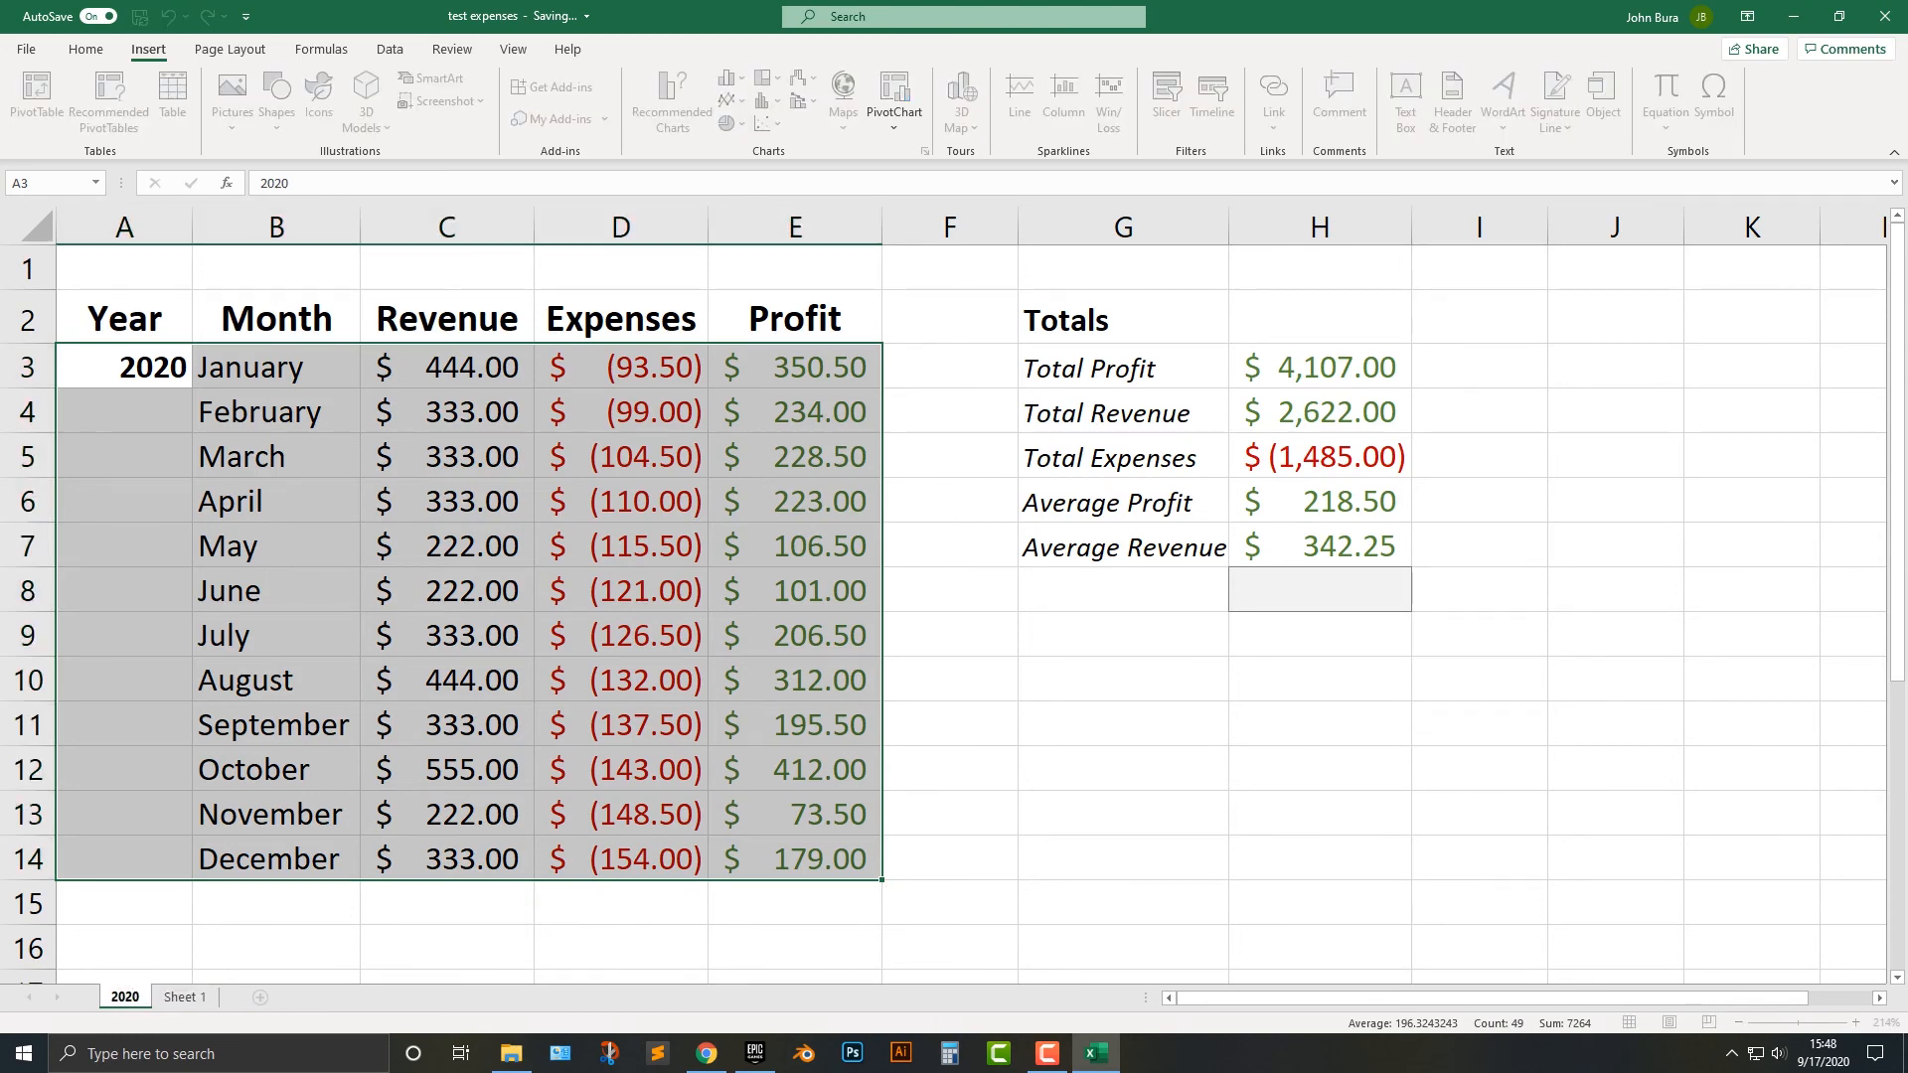
pyautogui.press('Return')
# On Sheet 1, clear the contents of the 2020 data in A15:E26.
pyautogui.click(184, 997)
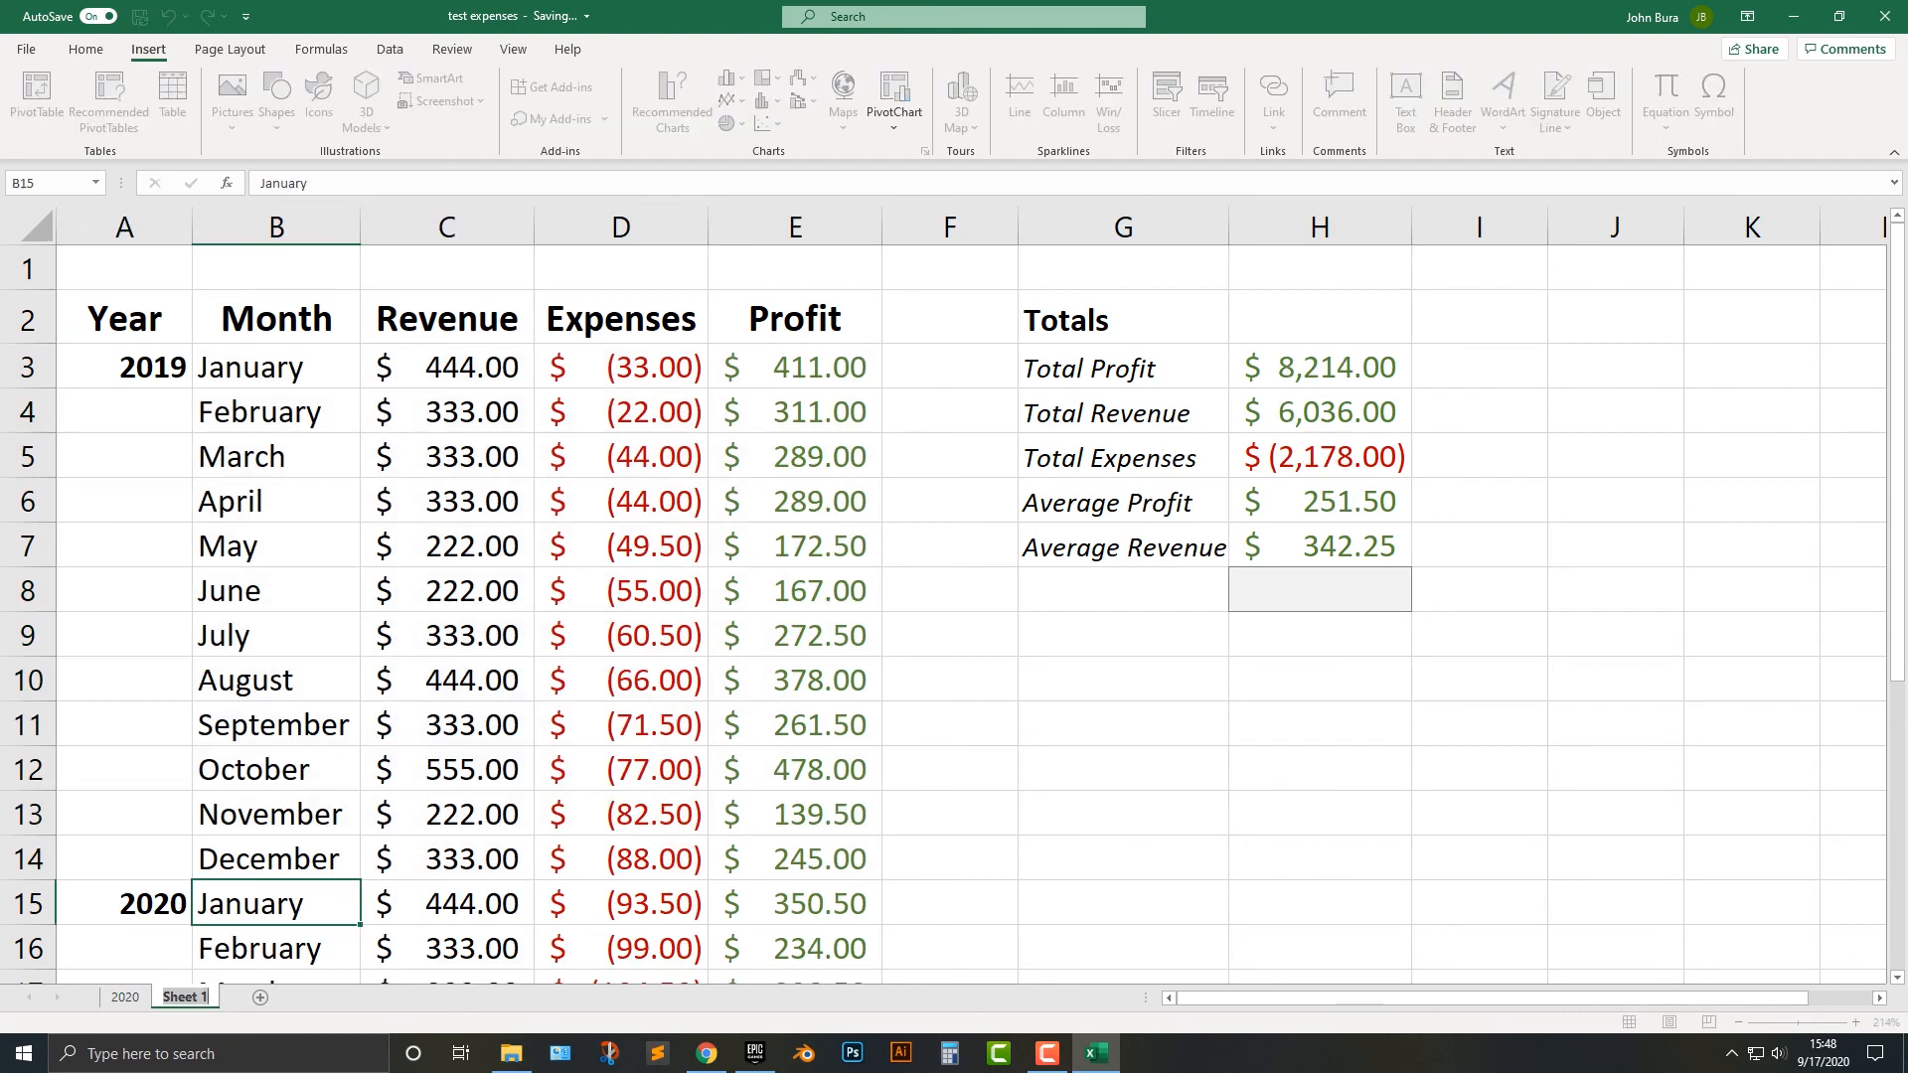
pyautogui.scroll(-3, 447, 899)
pyautogui.moveTo(125, 903); pyautogui.dragTo(795, 805)
pyautogui.press('BackSpace')
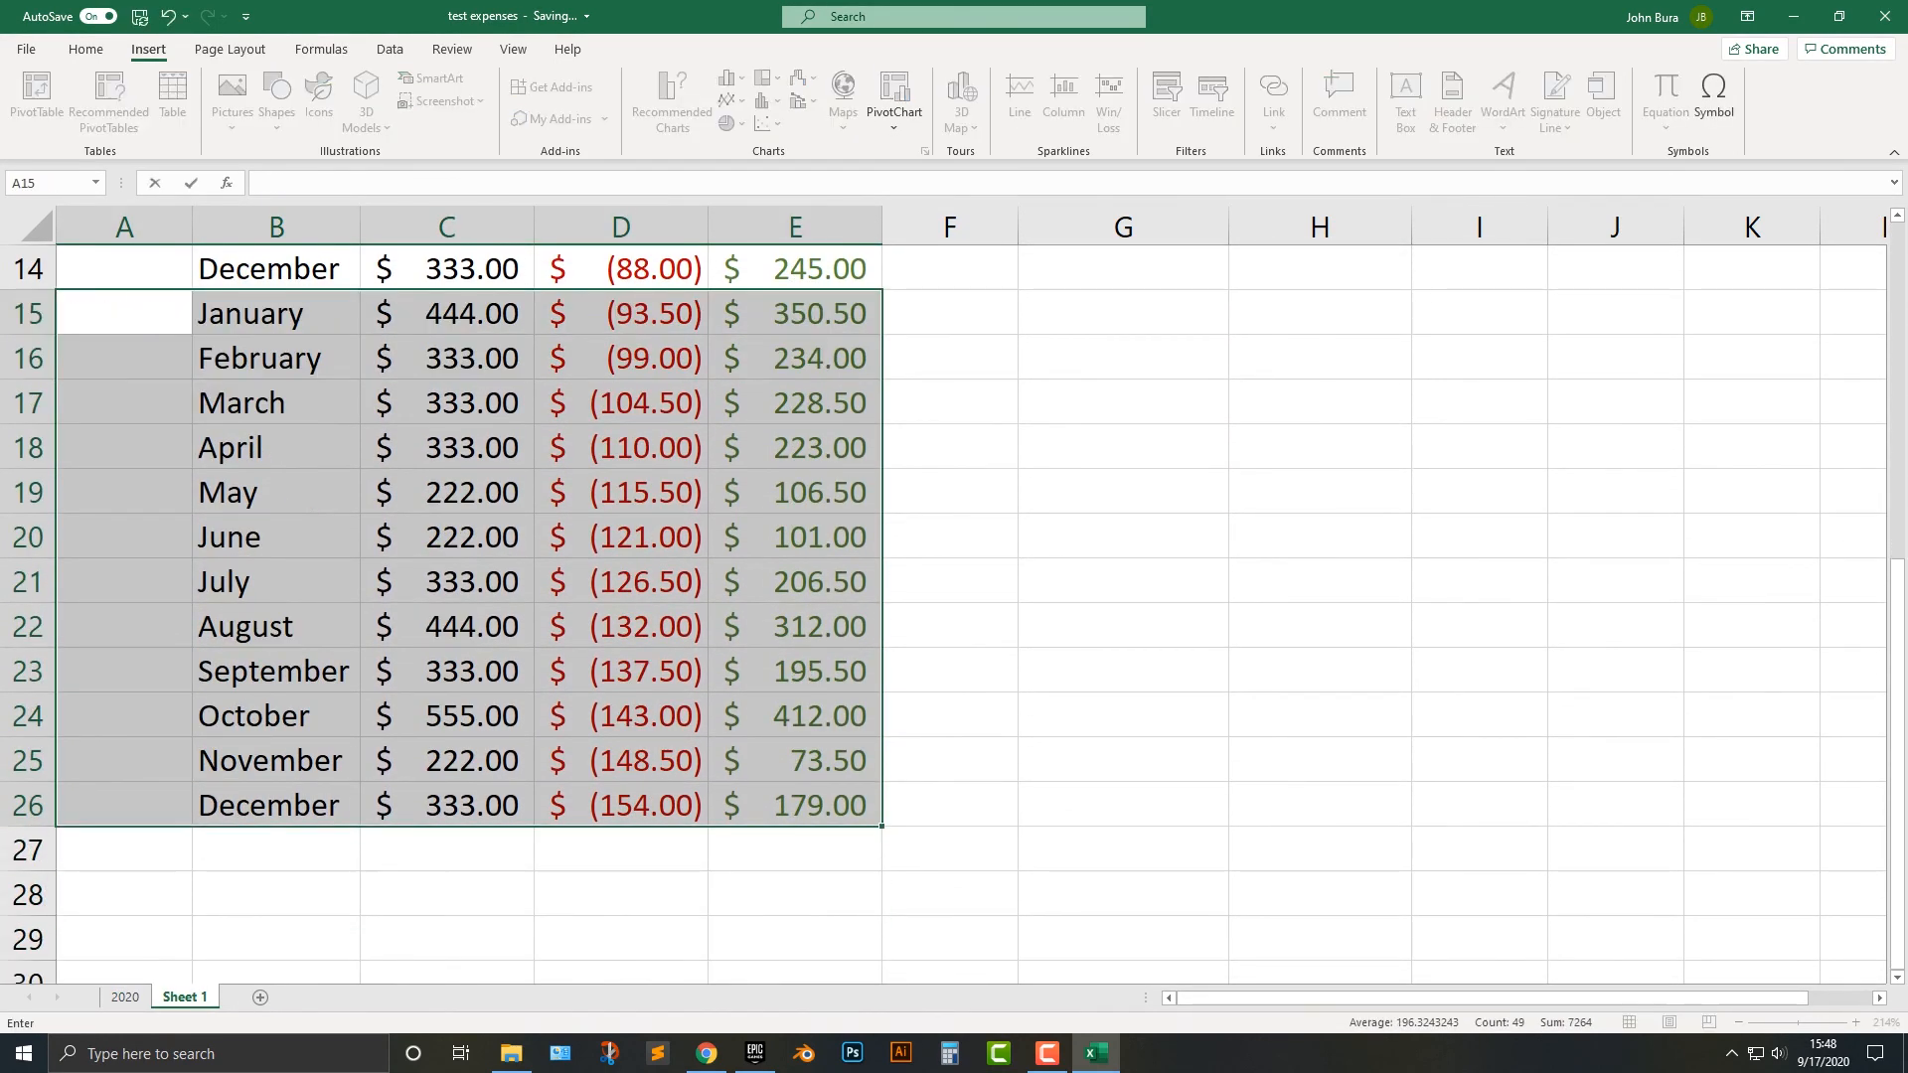
pyautogui.scroll(4, 944, 616)
pyautogui.scroll(-3, 944, 617)
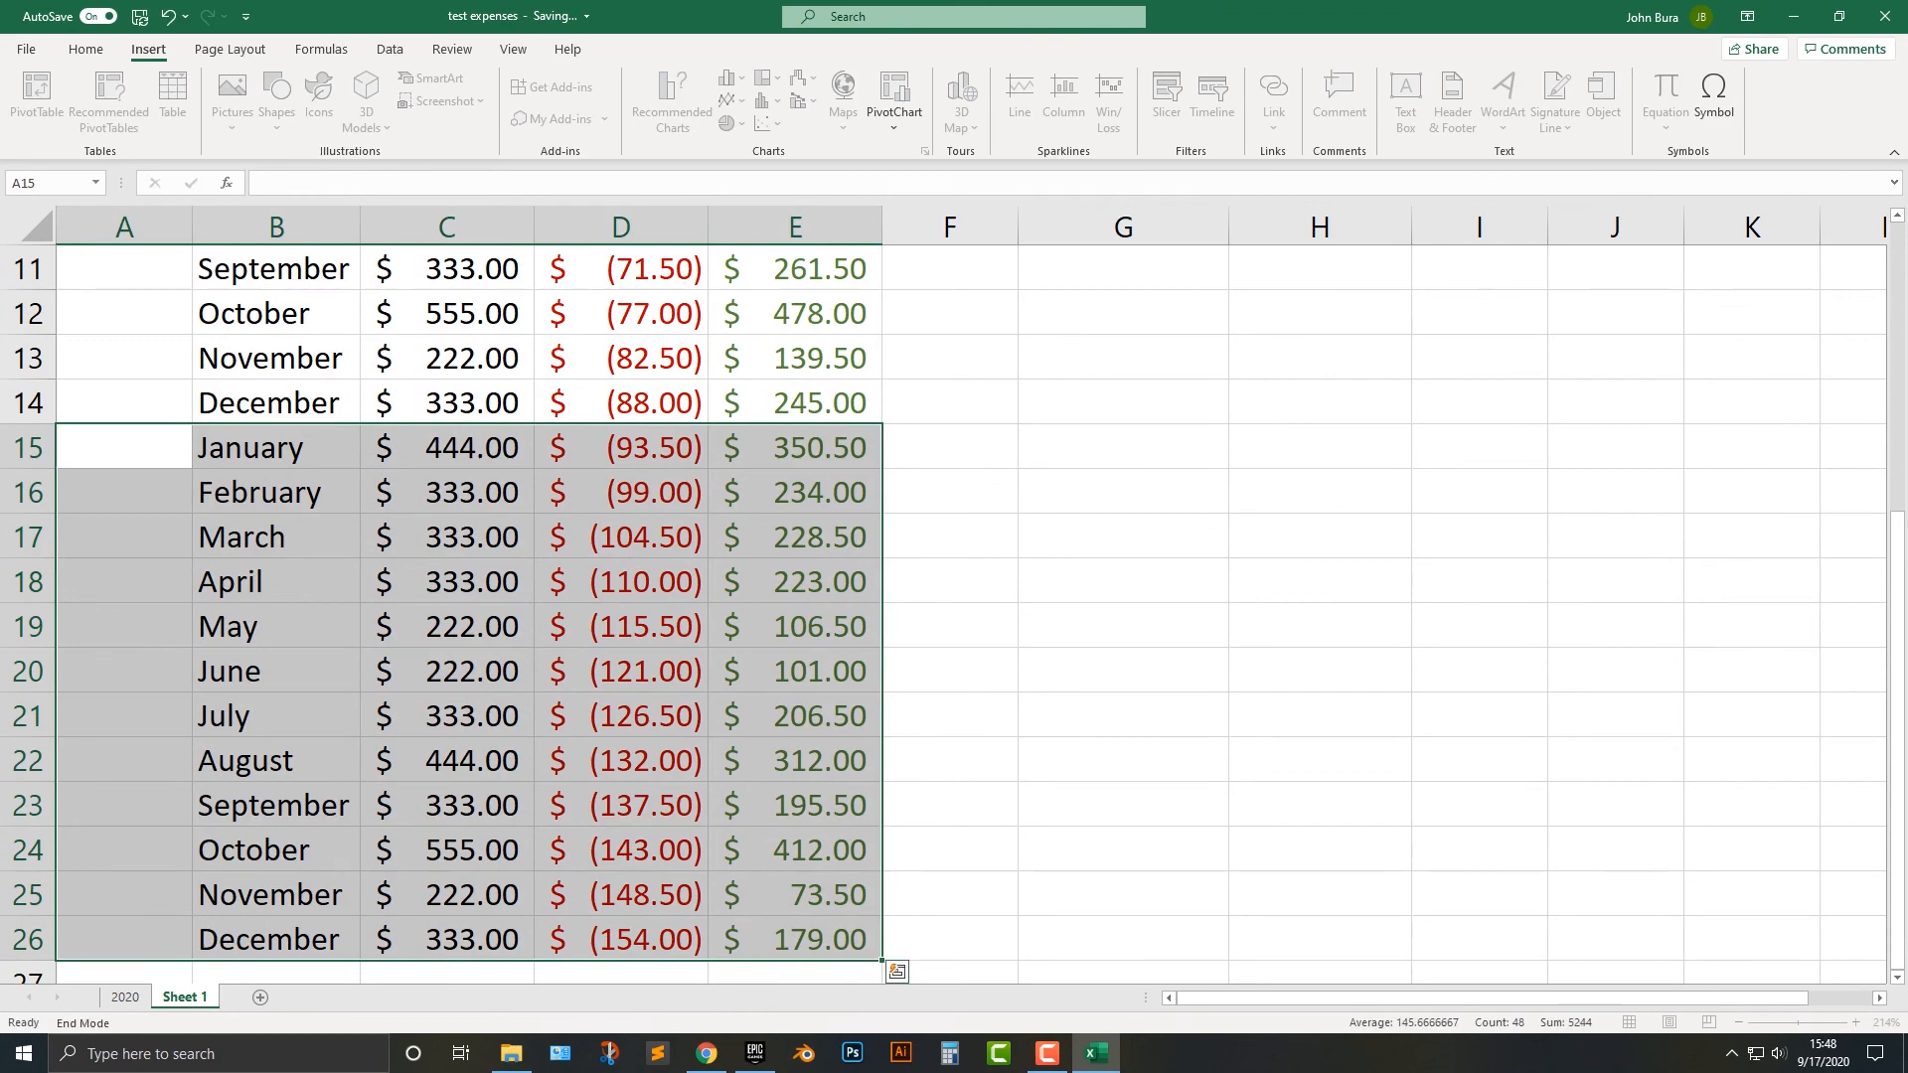
pyautogui.scroll(1, 447, 537)
pyautogui.click(447, 537)
pyautogui.moveTo(124, 581); pyautogui.dragTo(795, 894)
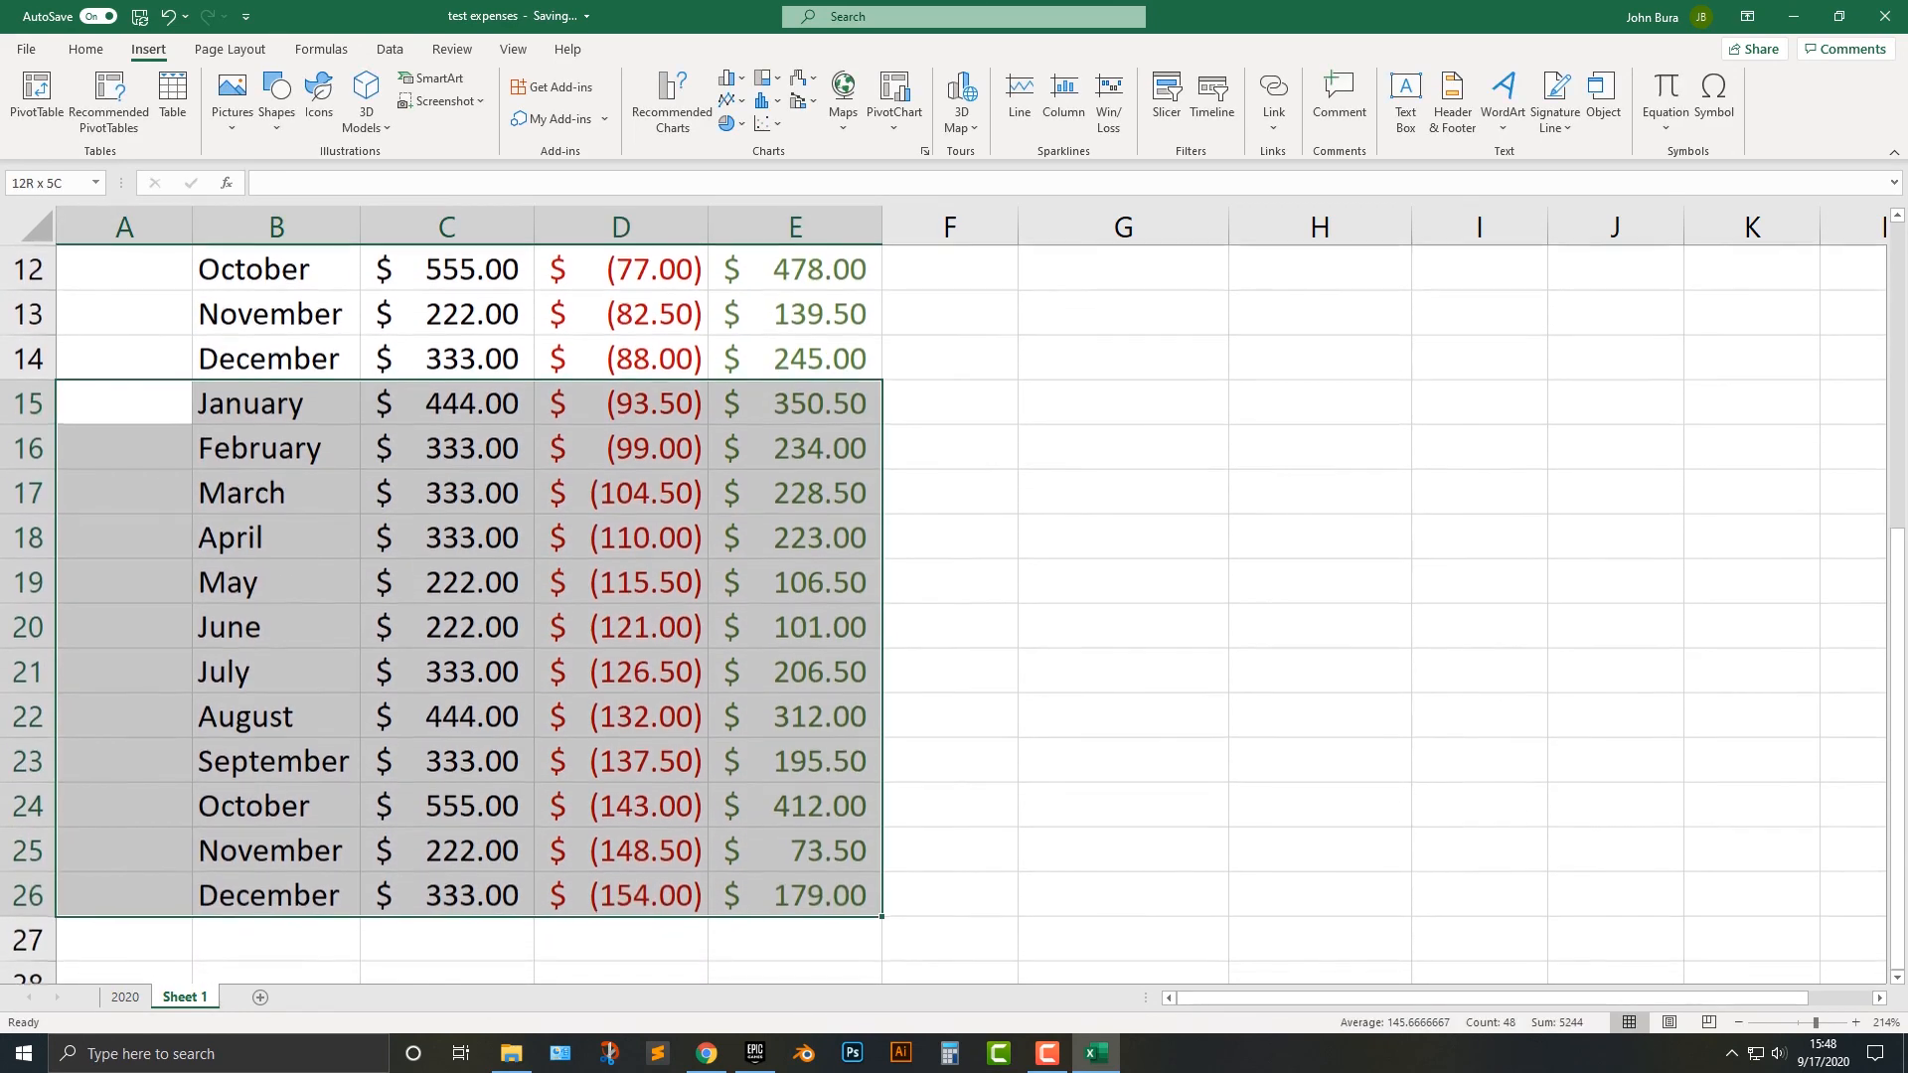
pyautogui.press('Delete')
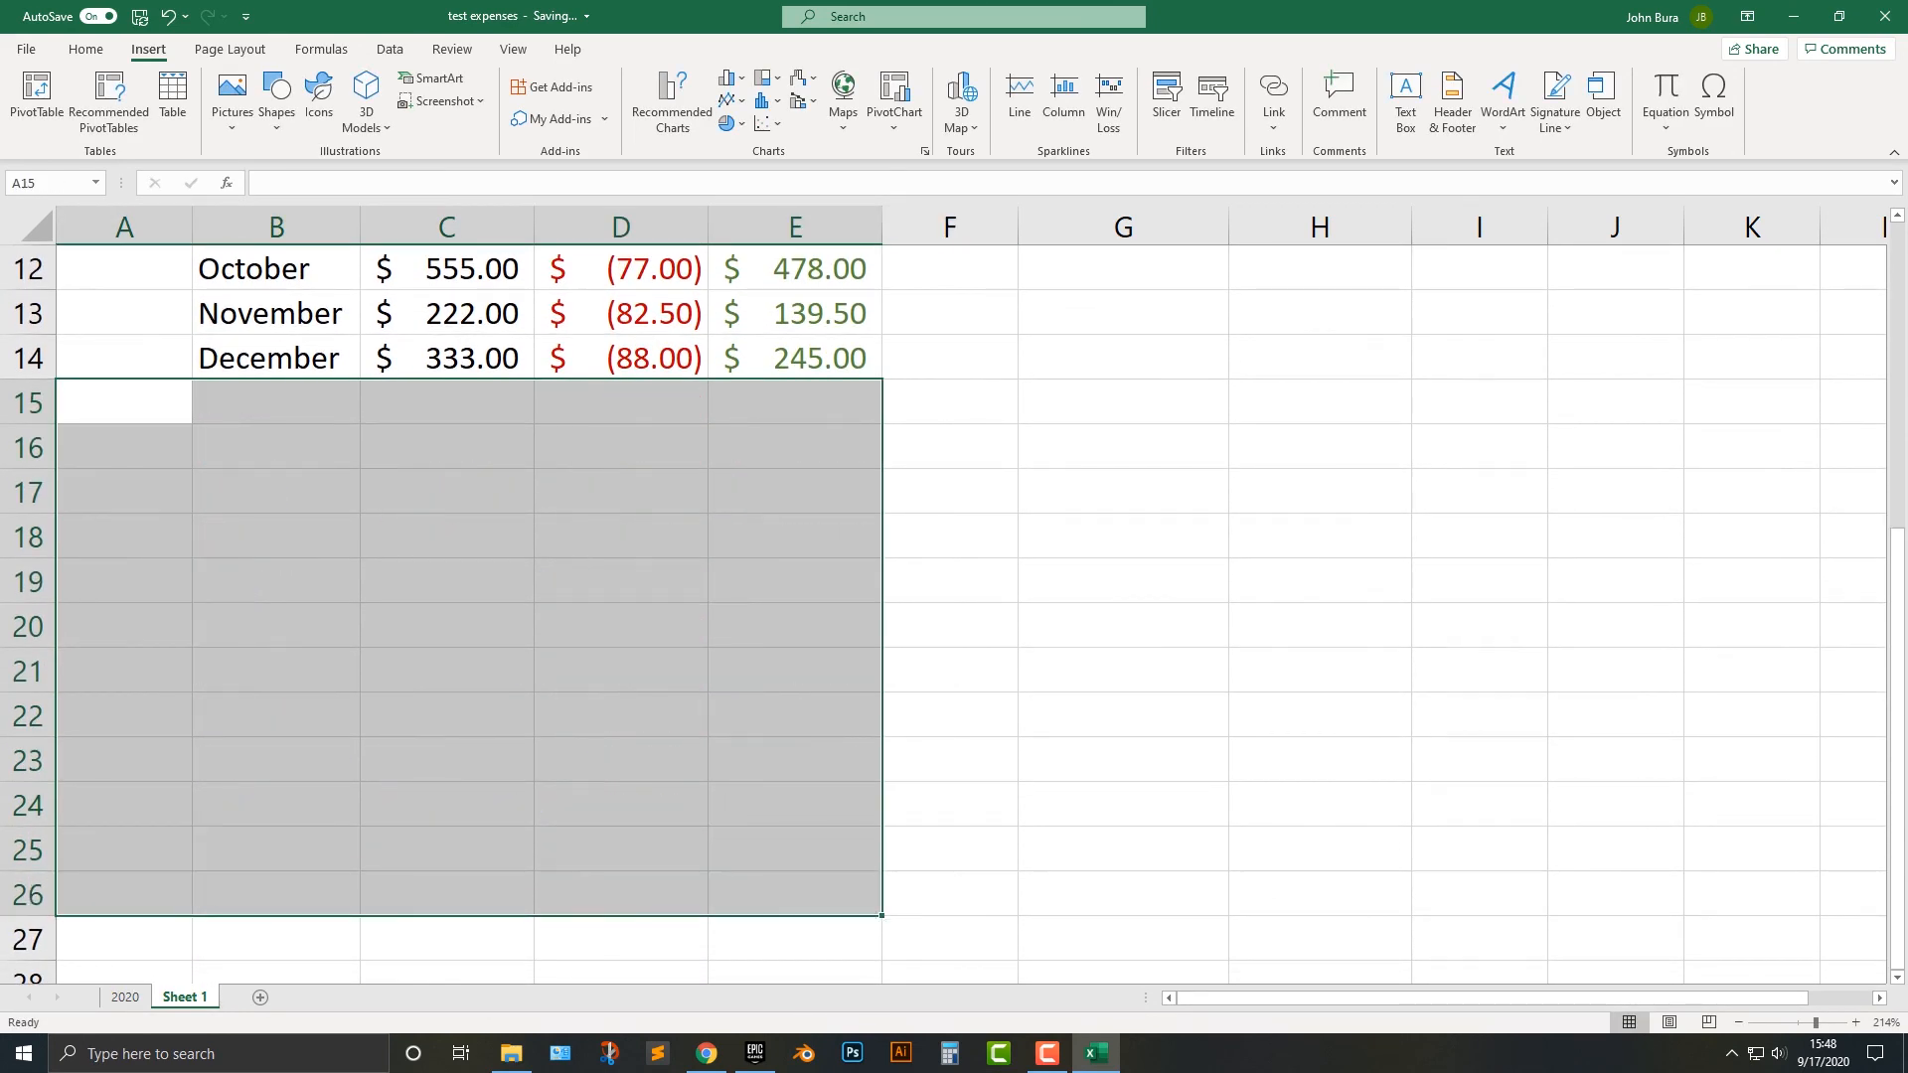
# Rename Sheet 1 as 2019.
pyautogui.doubleClick(184, 997)
pyautogui.write('2019')
pyautogui.press('Return')
# Compare the monthly figures and totals on the 2019 and 2020 sheets.
pyautogui.scroll(4, 972, 614)
pyautogui.click(1320, 367)
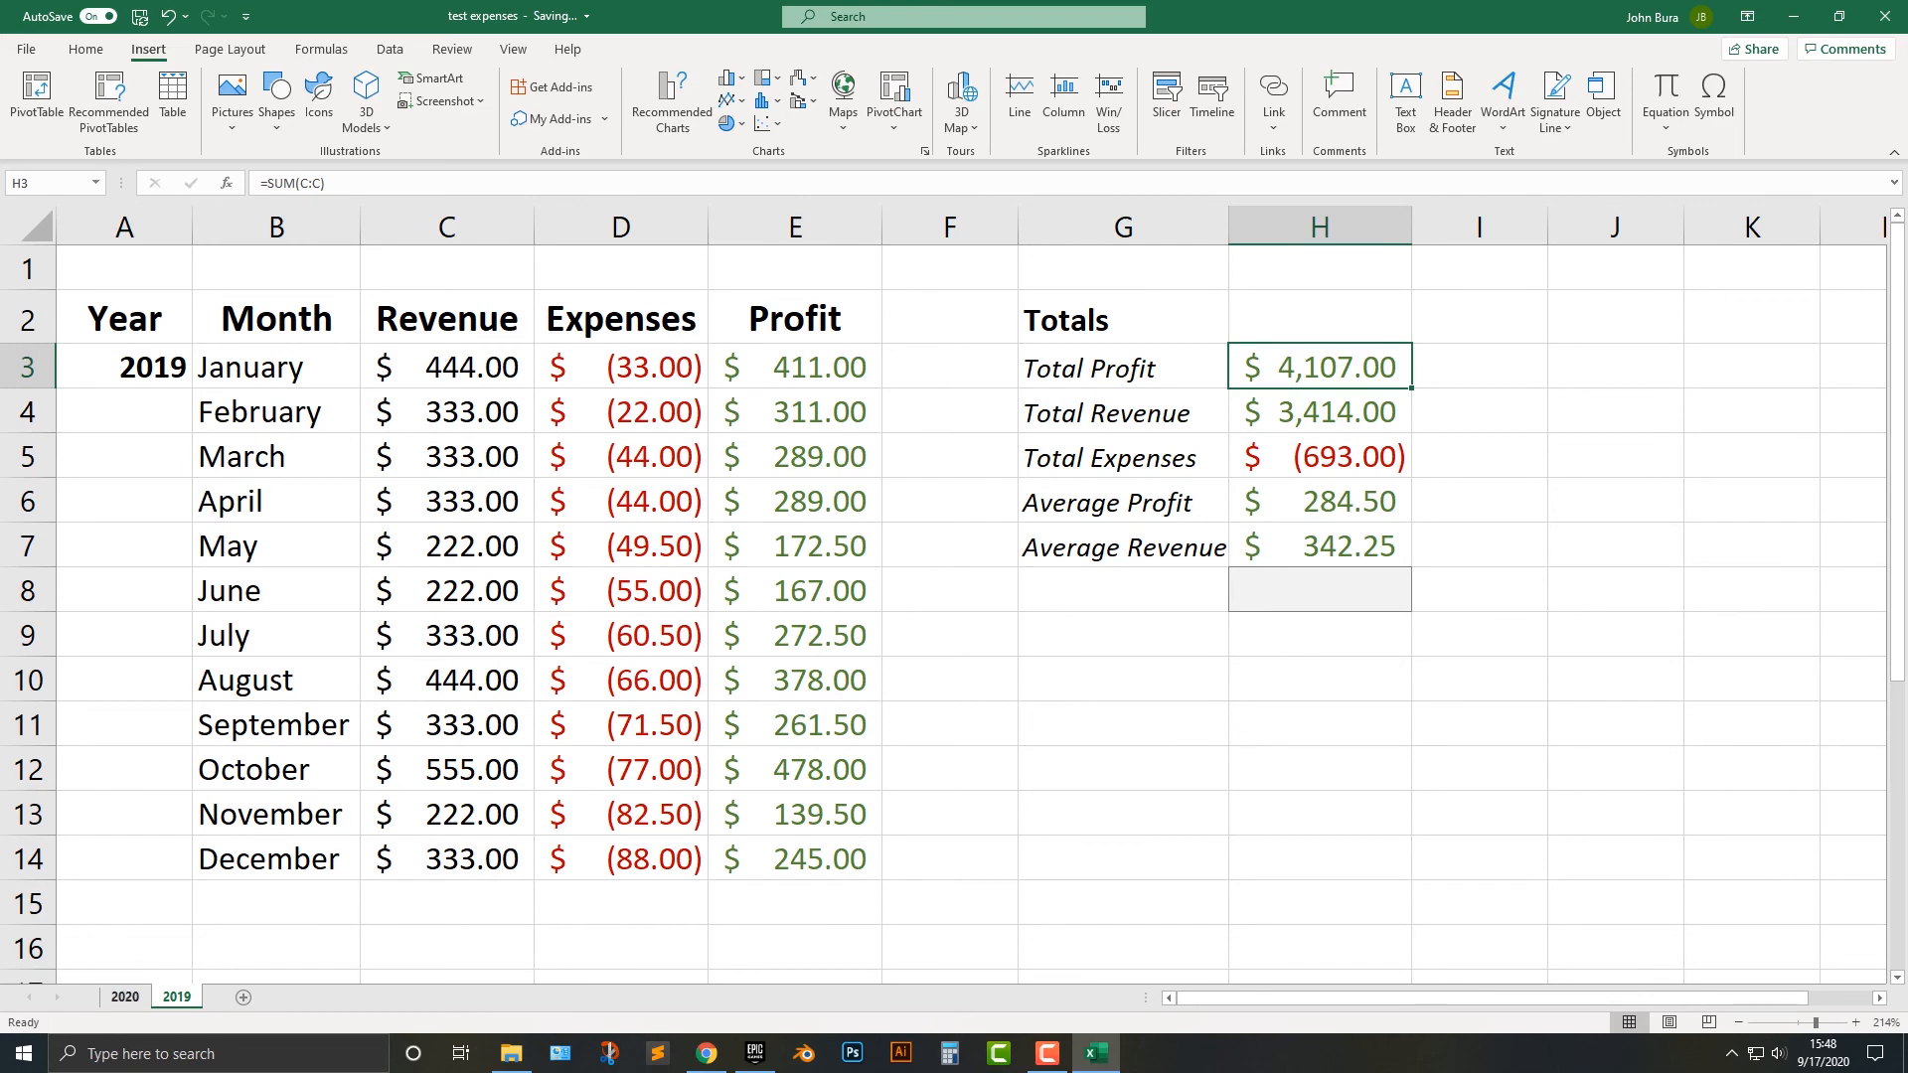
pyautogui.click(125, 996)
pyautogui.click(177, 997)
pyautogui.click(126, 996)
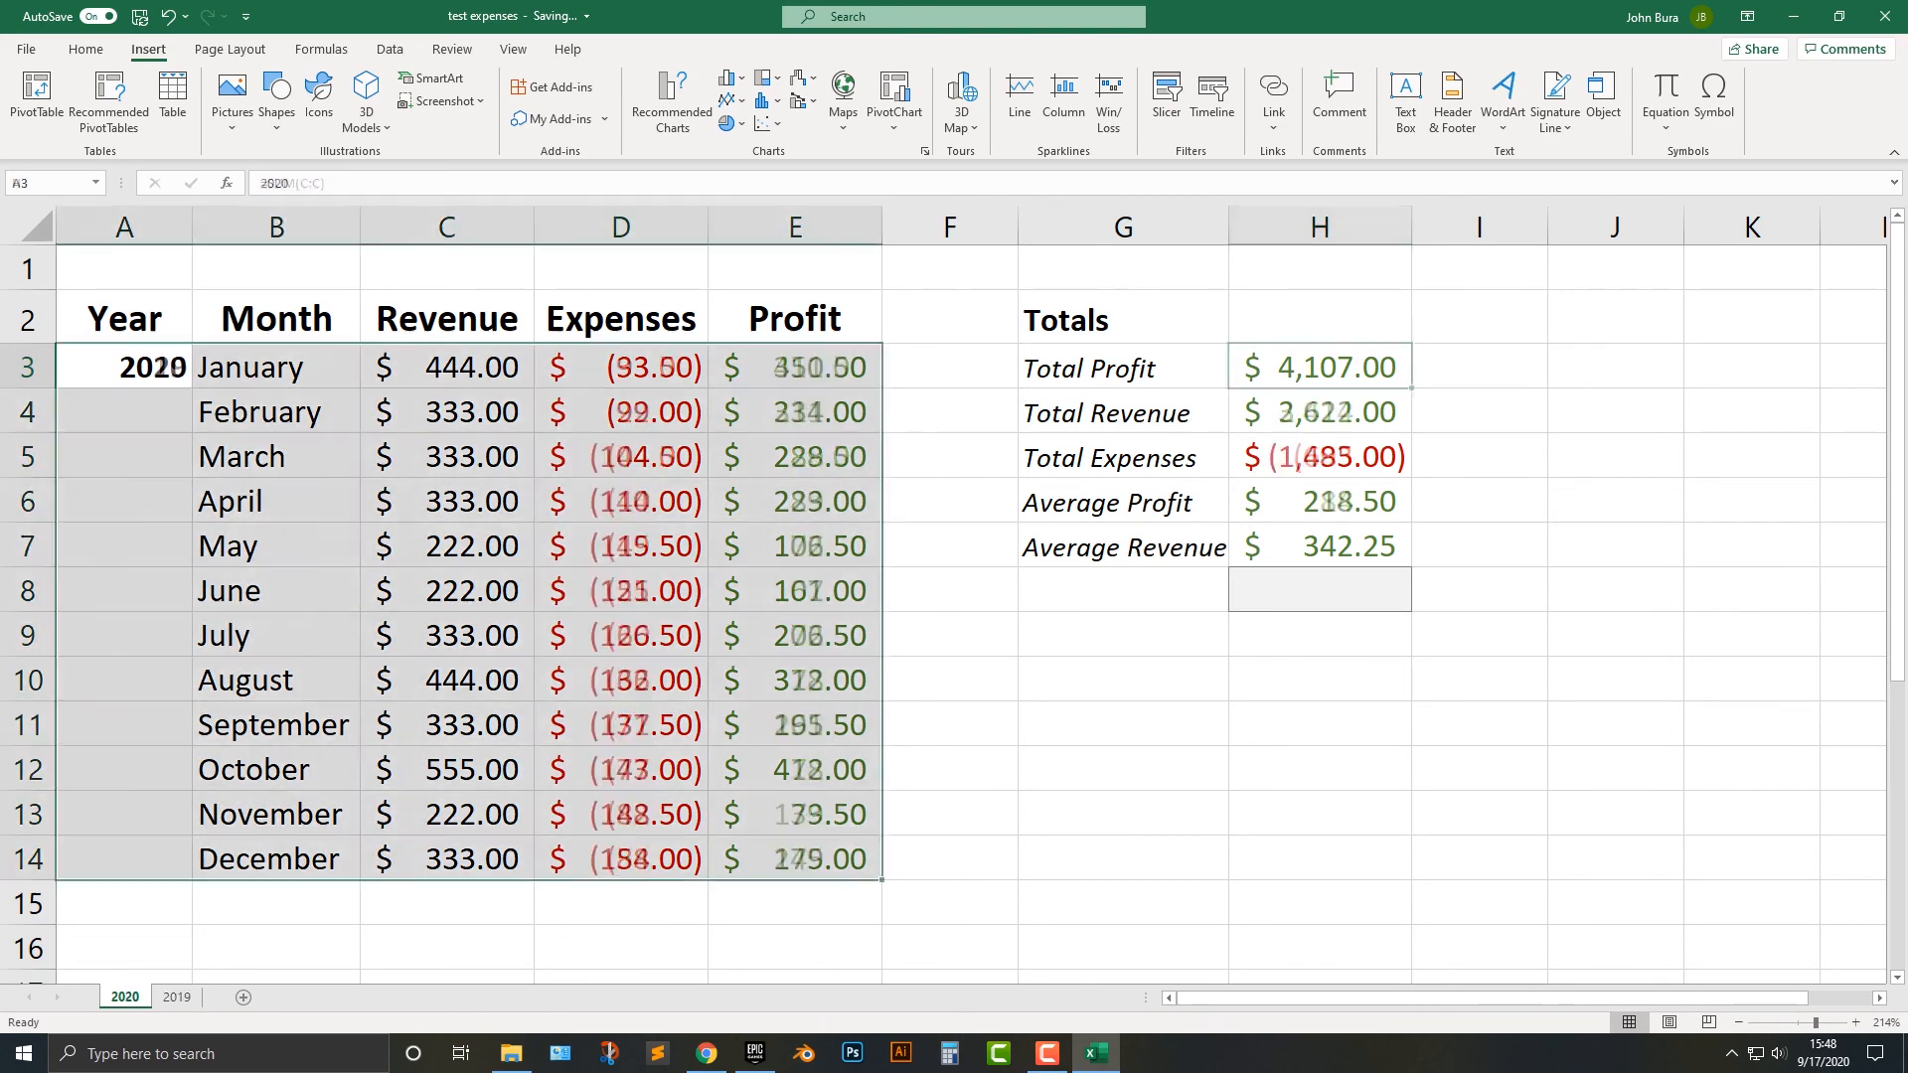
pyautogui.click(177, 997)
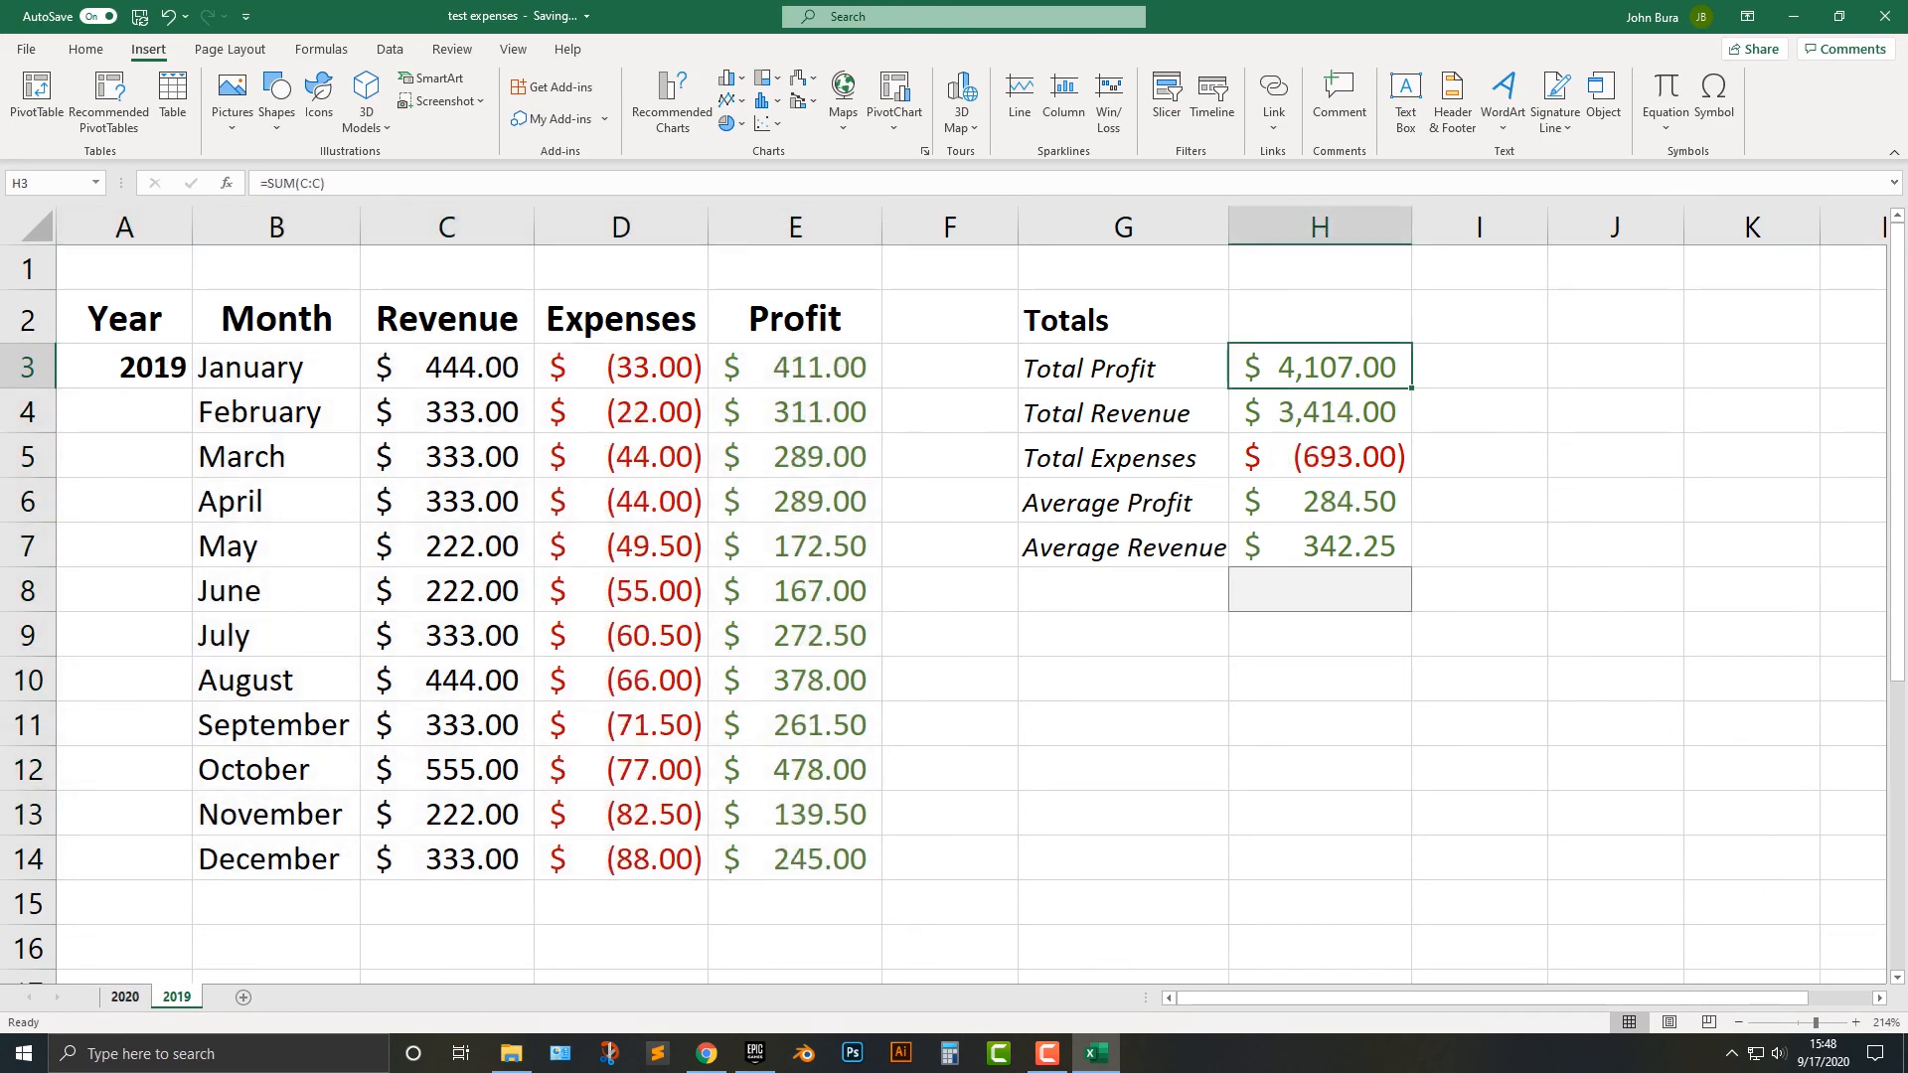
pyautogui.click(125, 997)
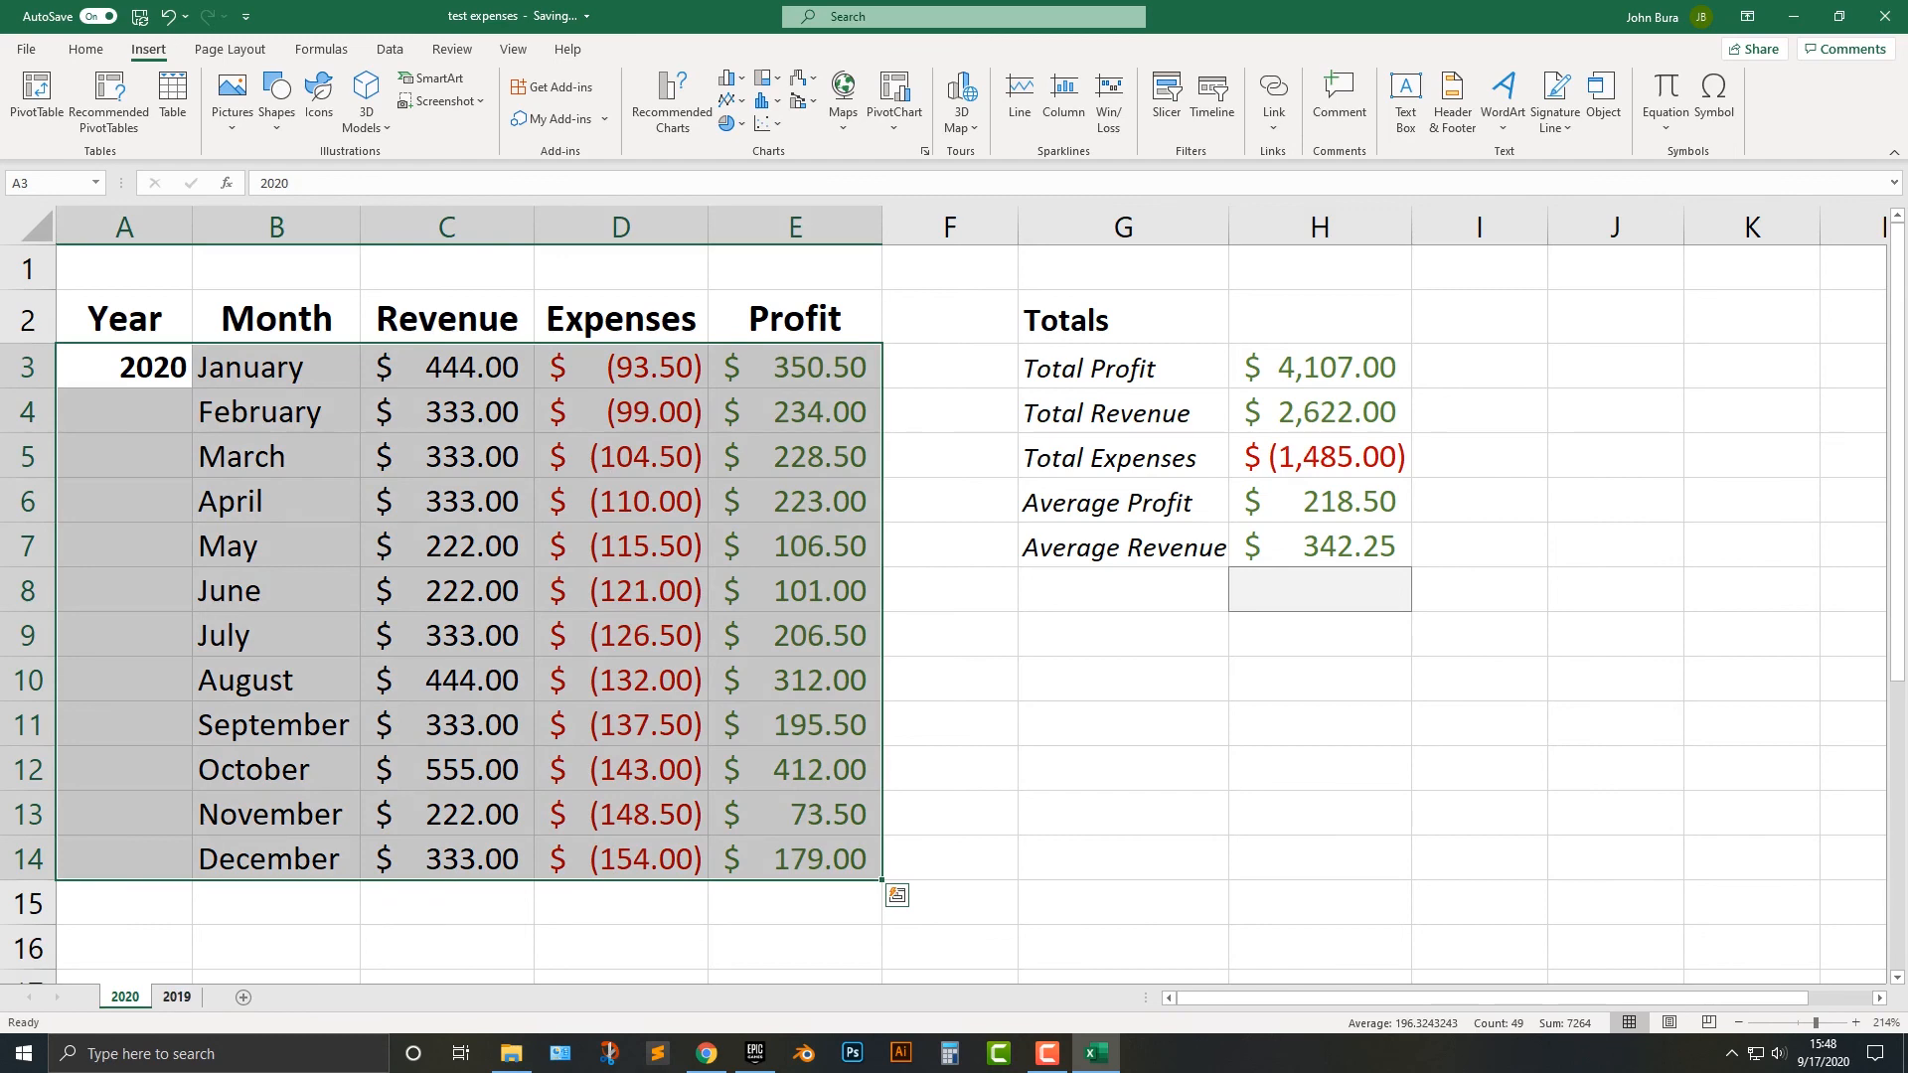
pyautogui.click(177, 997)
pyautogui.click(125, 997)
pyautogui.click(177, 997)
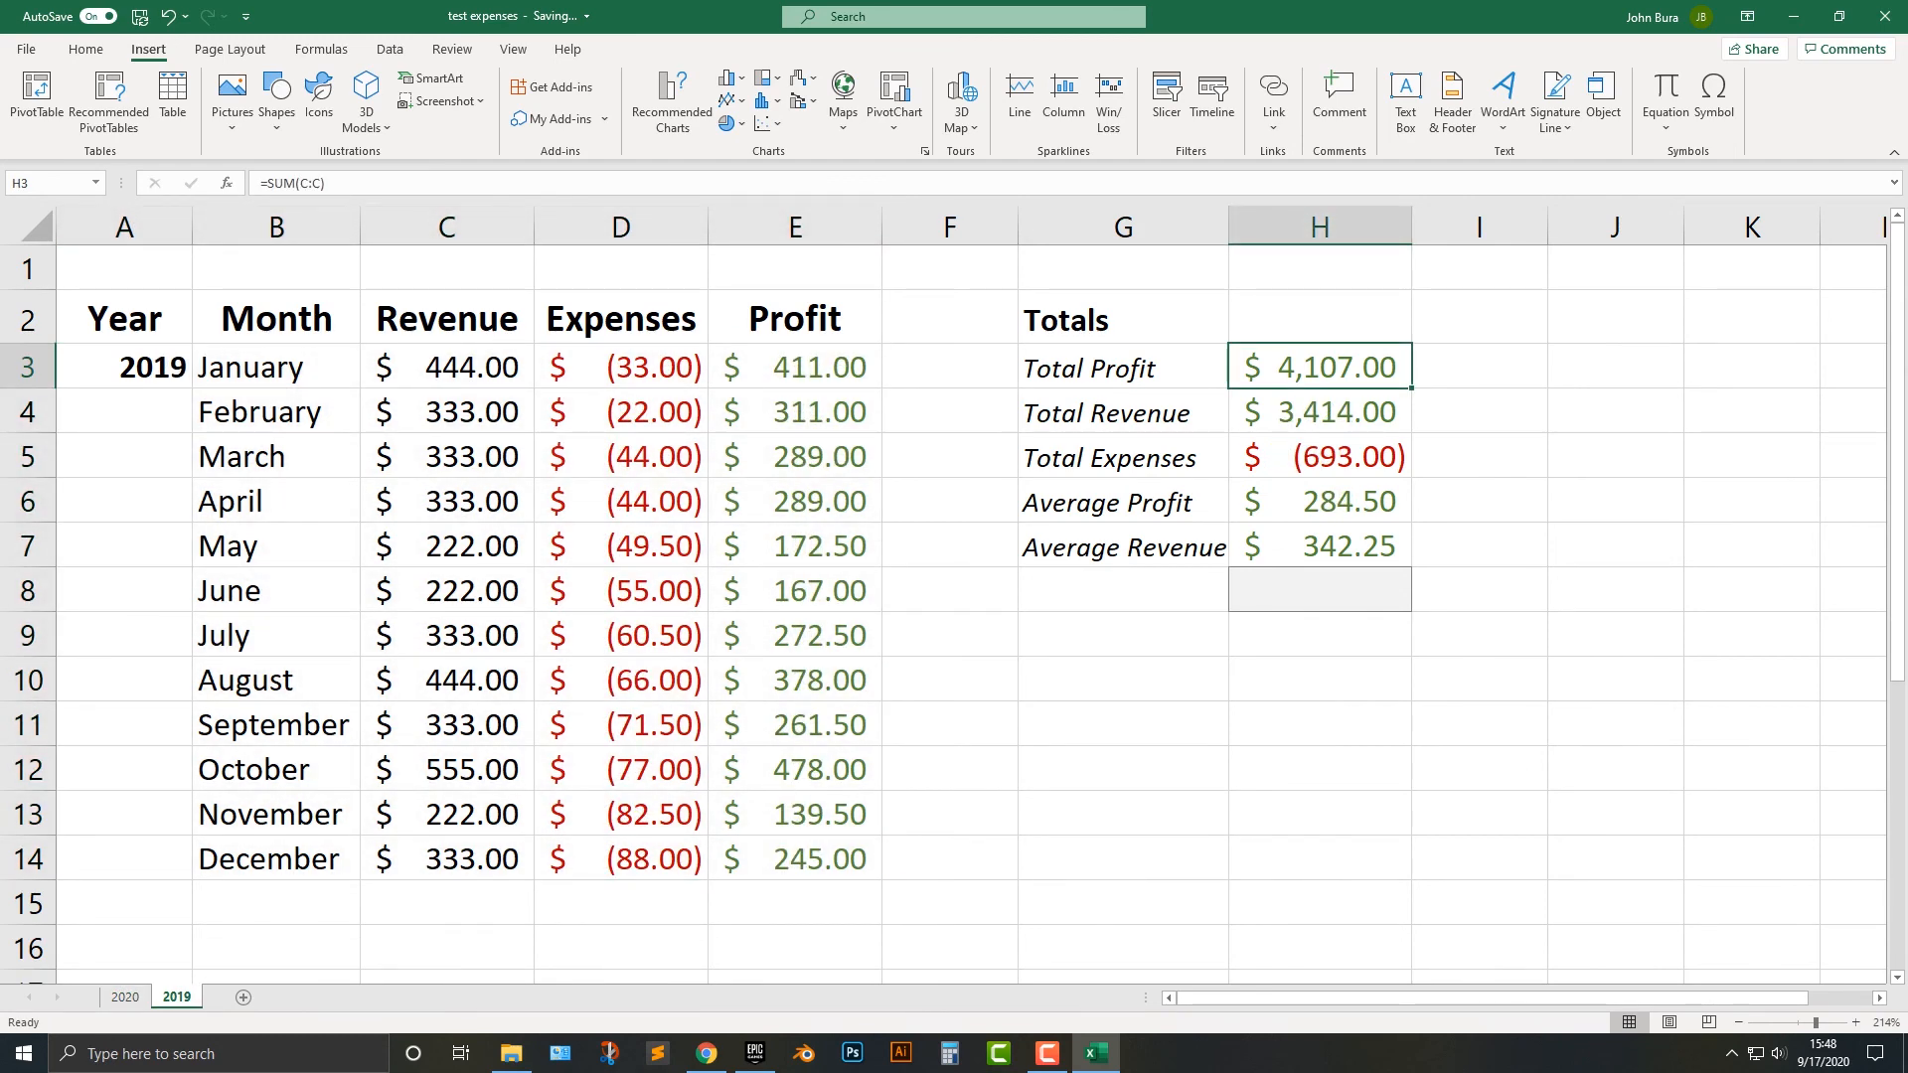
pyautogui.click(126, 996)
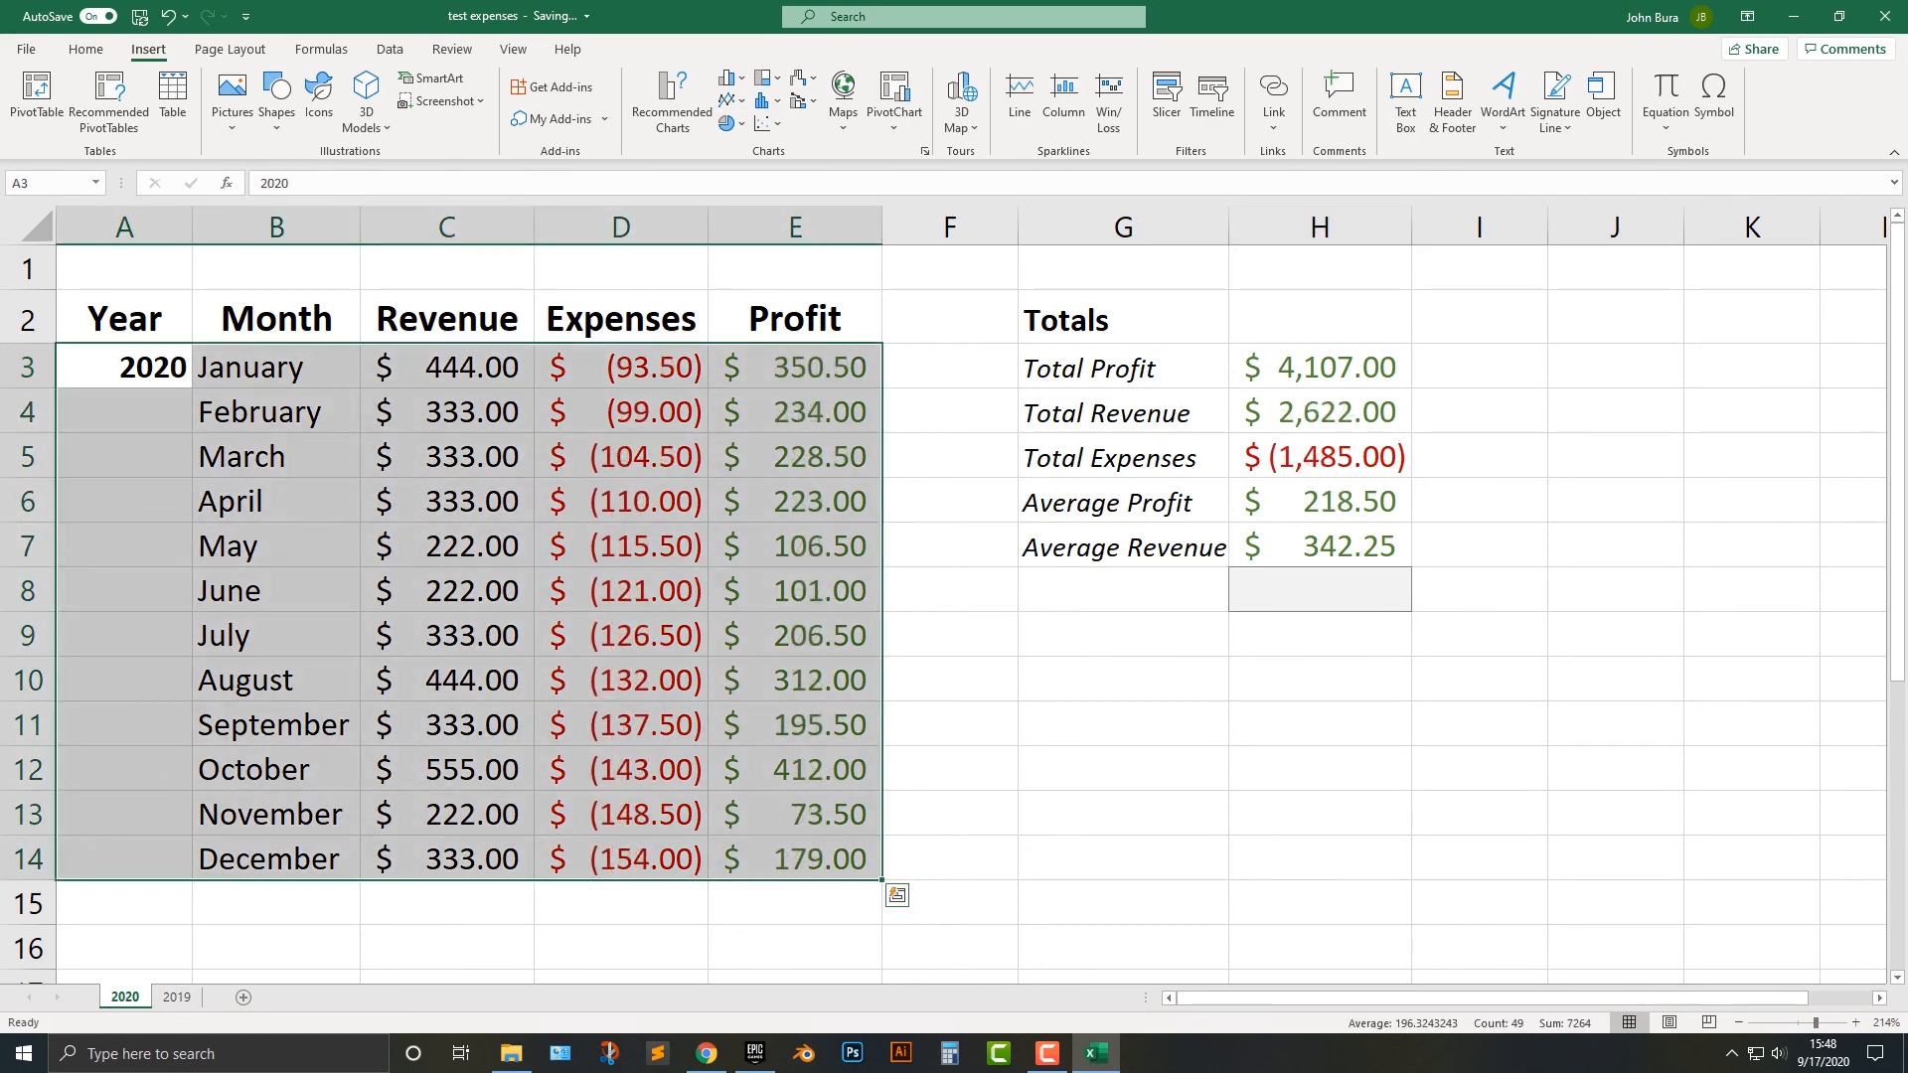
pyautogui.click(244, 997)
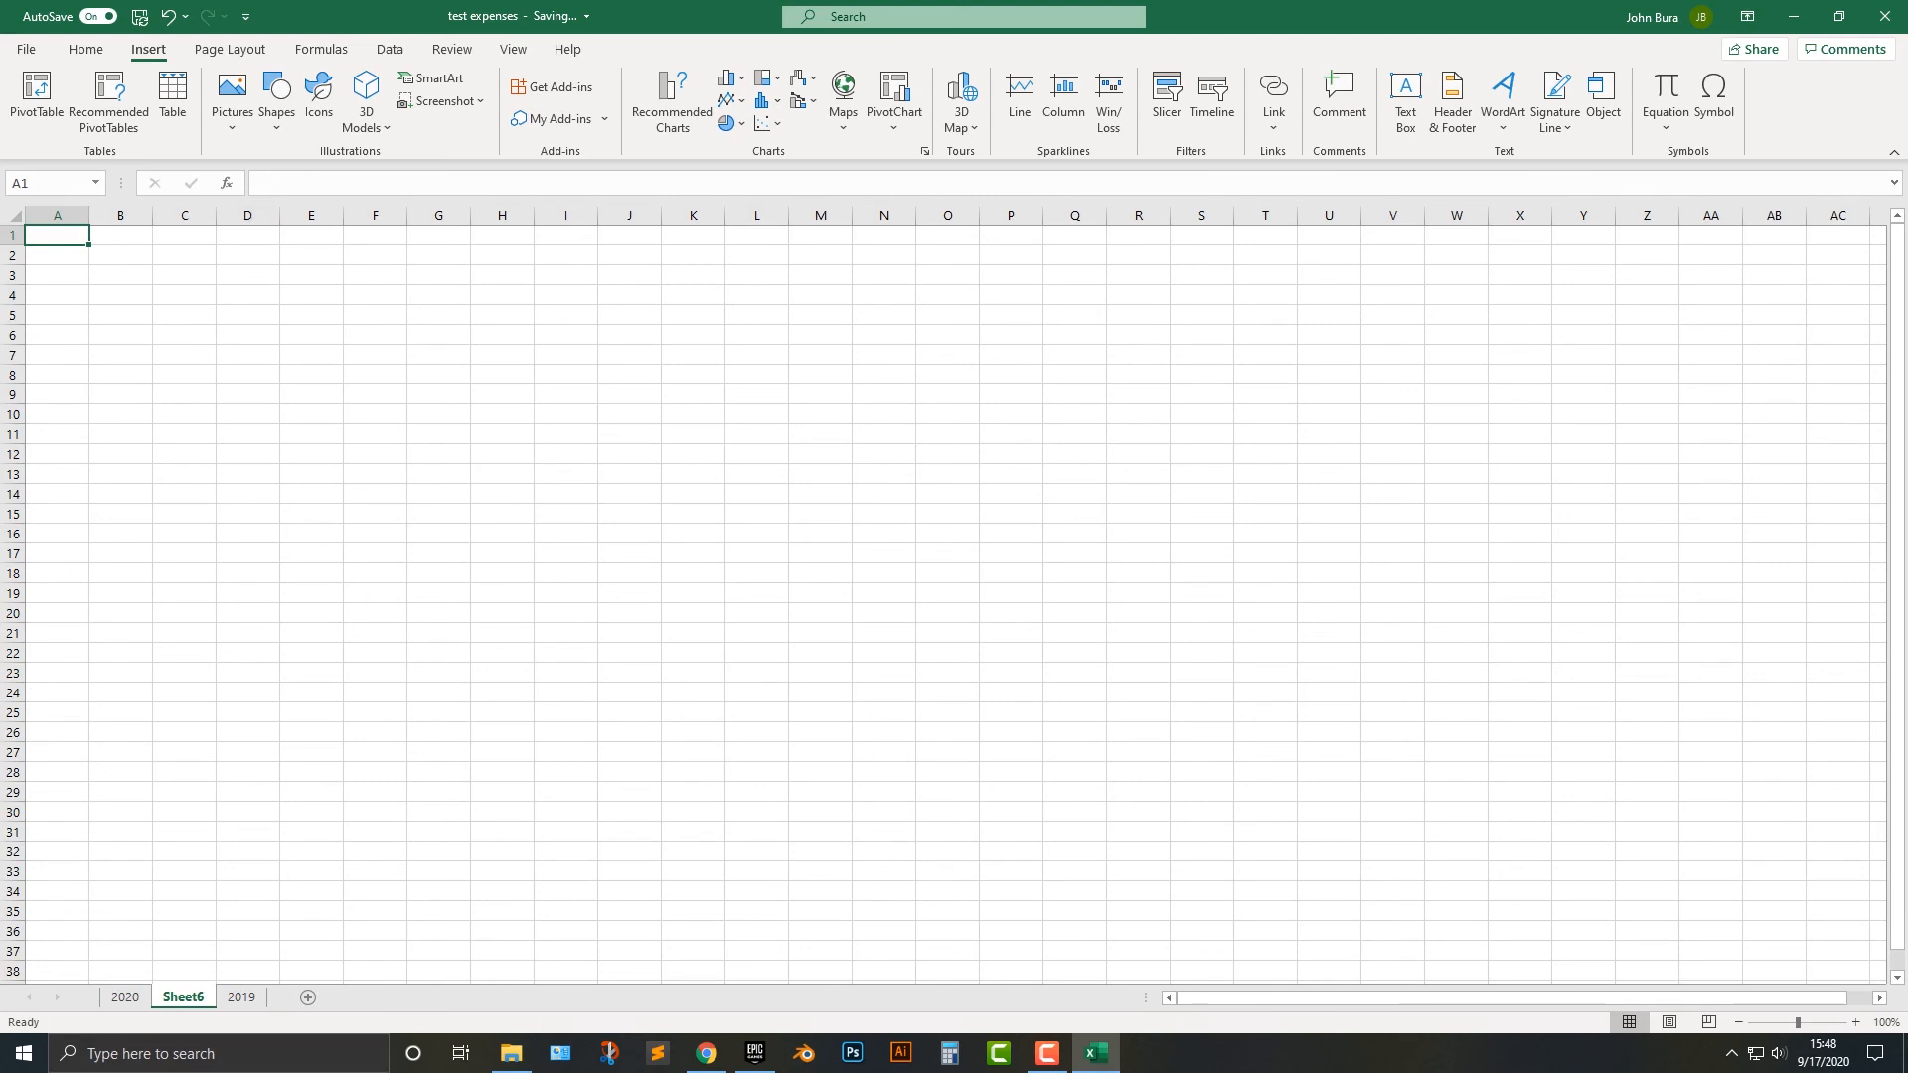
pyautogui.rightClick(189, 995)
pyautogui.click(243, 749)
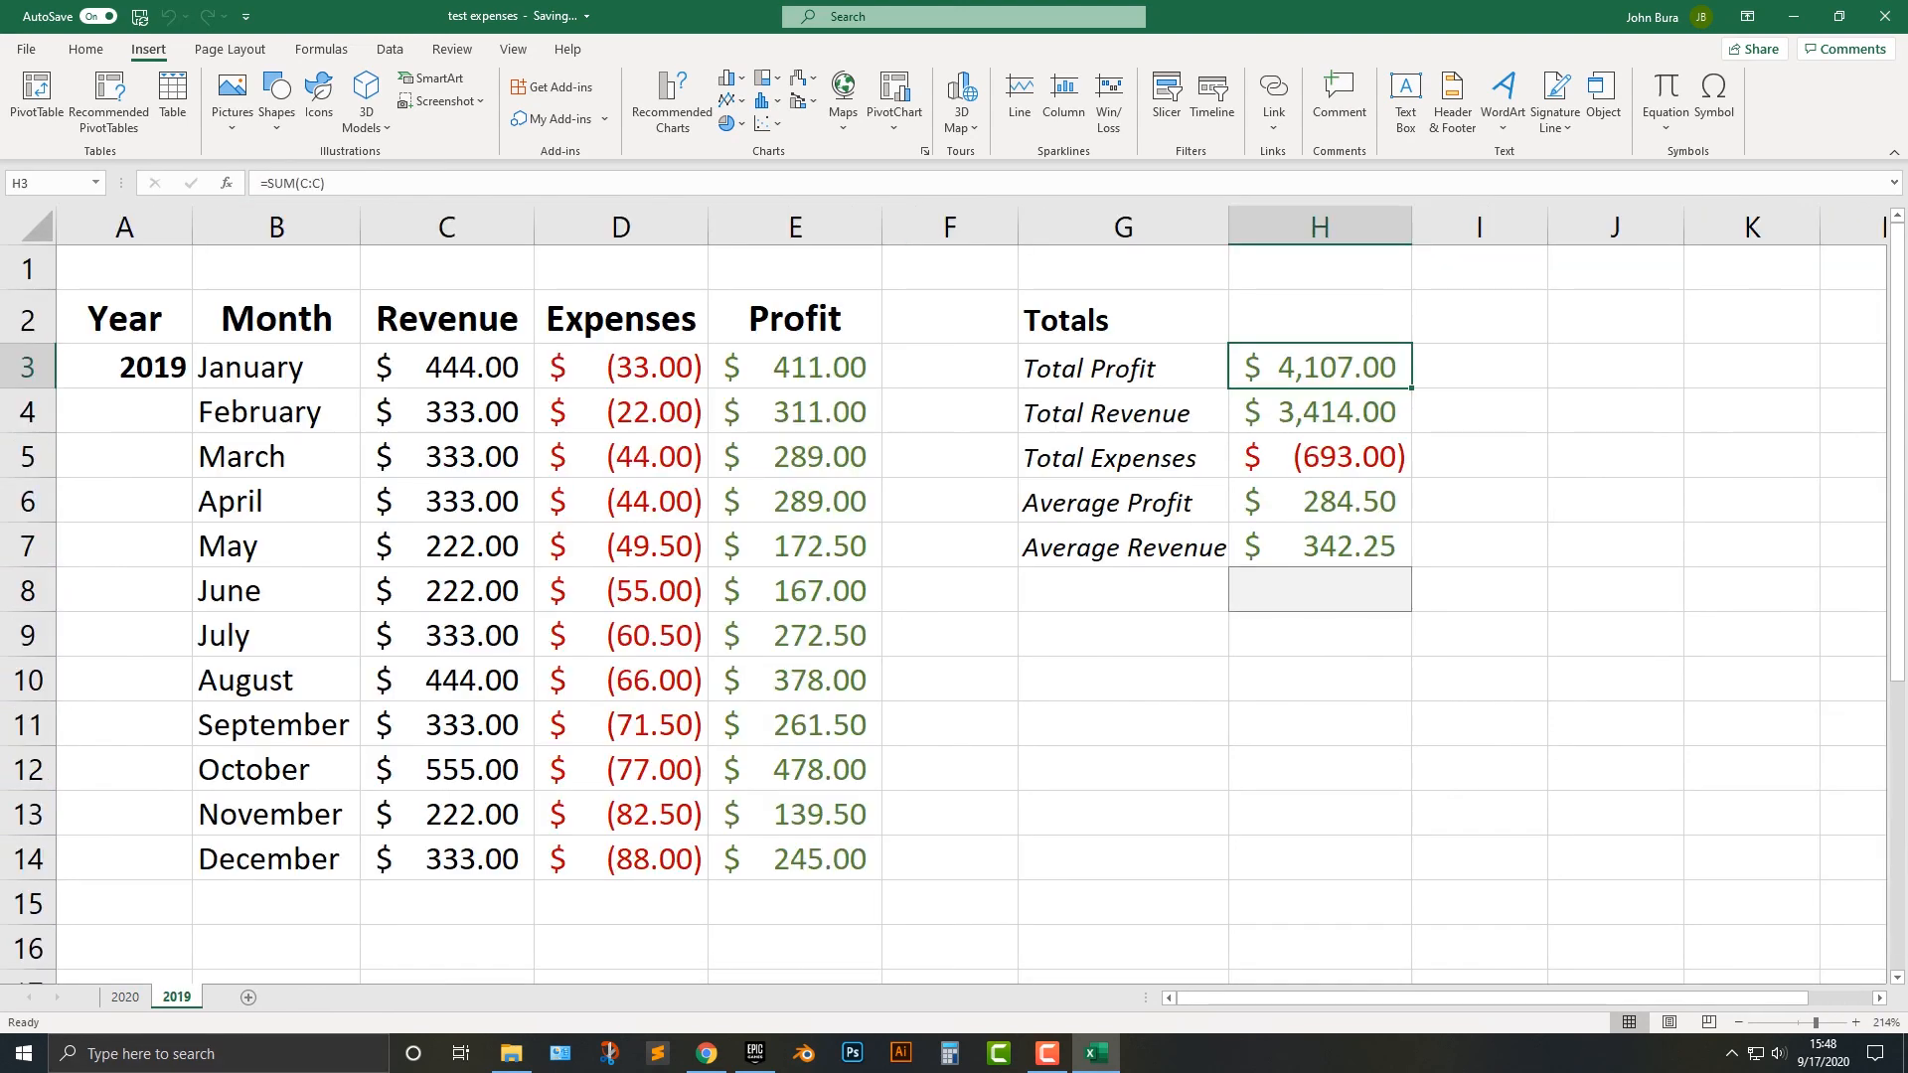
# Create a copy of the 2020 sheet, placed before the original.
pyautogui.click(125, 997)
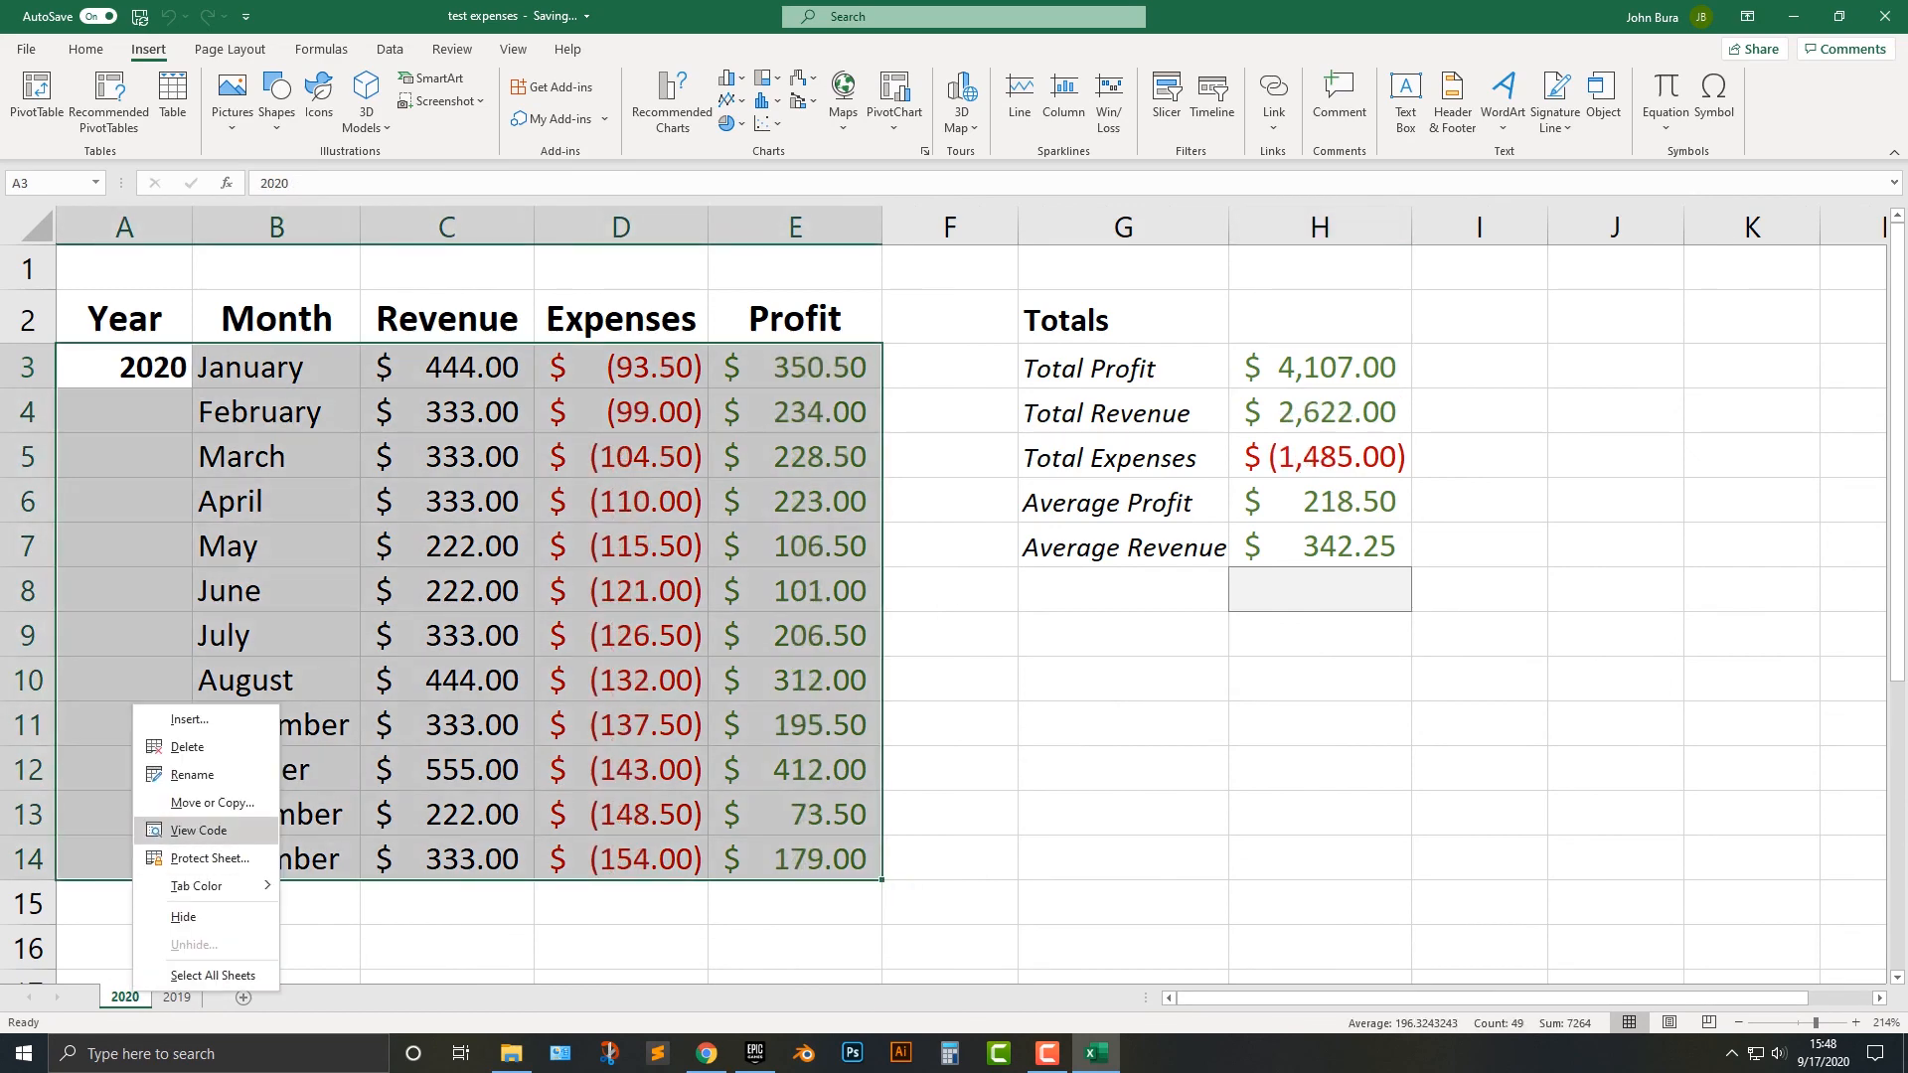
pyautogui.click(184, 795)
pyautogui.click(57, 873)
pyautogui.click(198, 901)
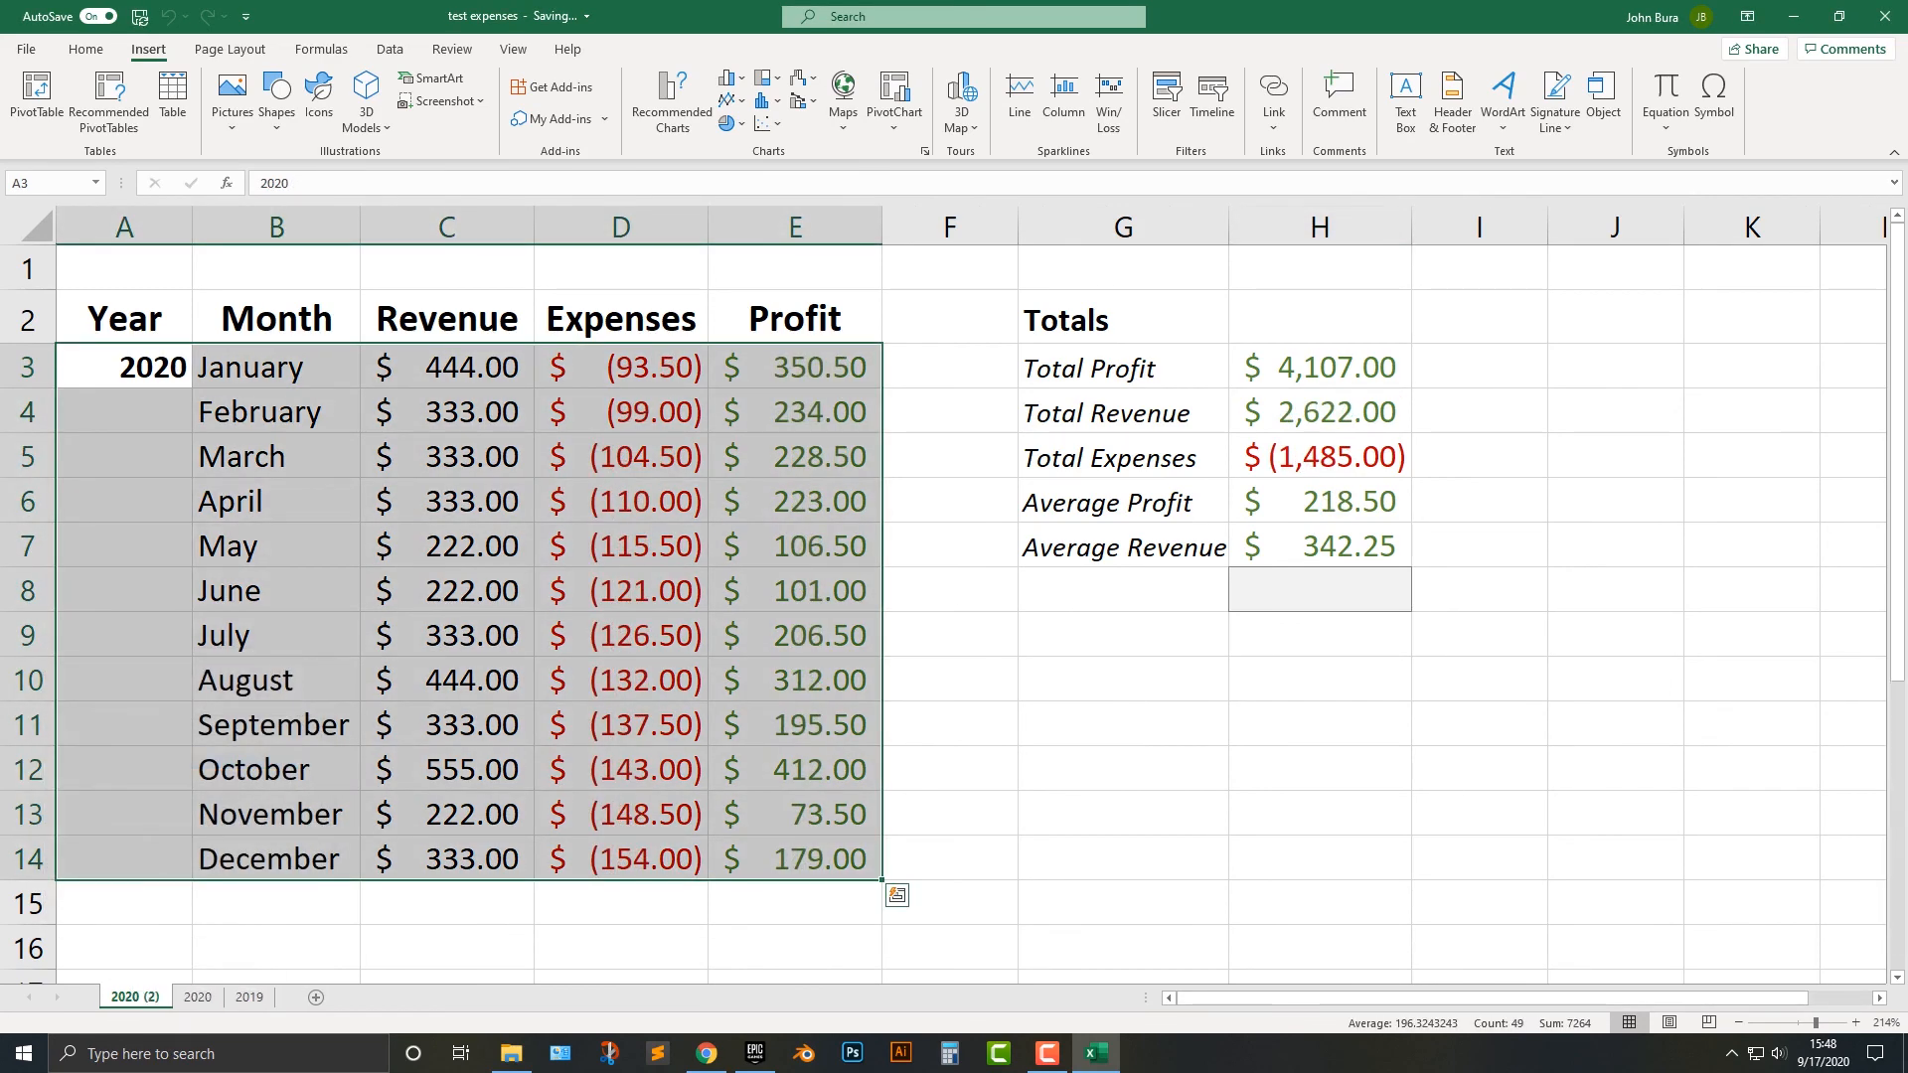
# On the copied 2020 sheet, clear the monthly table in A2:E14 including its headers.
pyautogui.click(276, 412)
pyautogui.moveTo(125, 319); pyautogui.dragTo(795, 860)
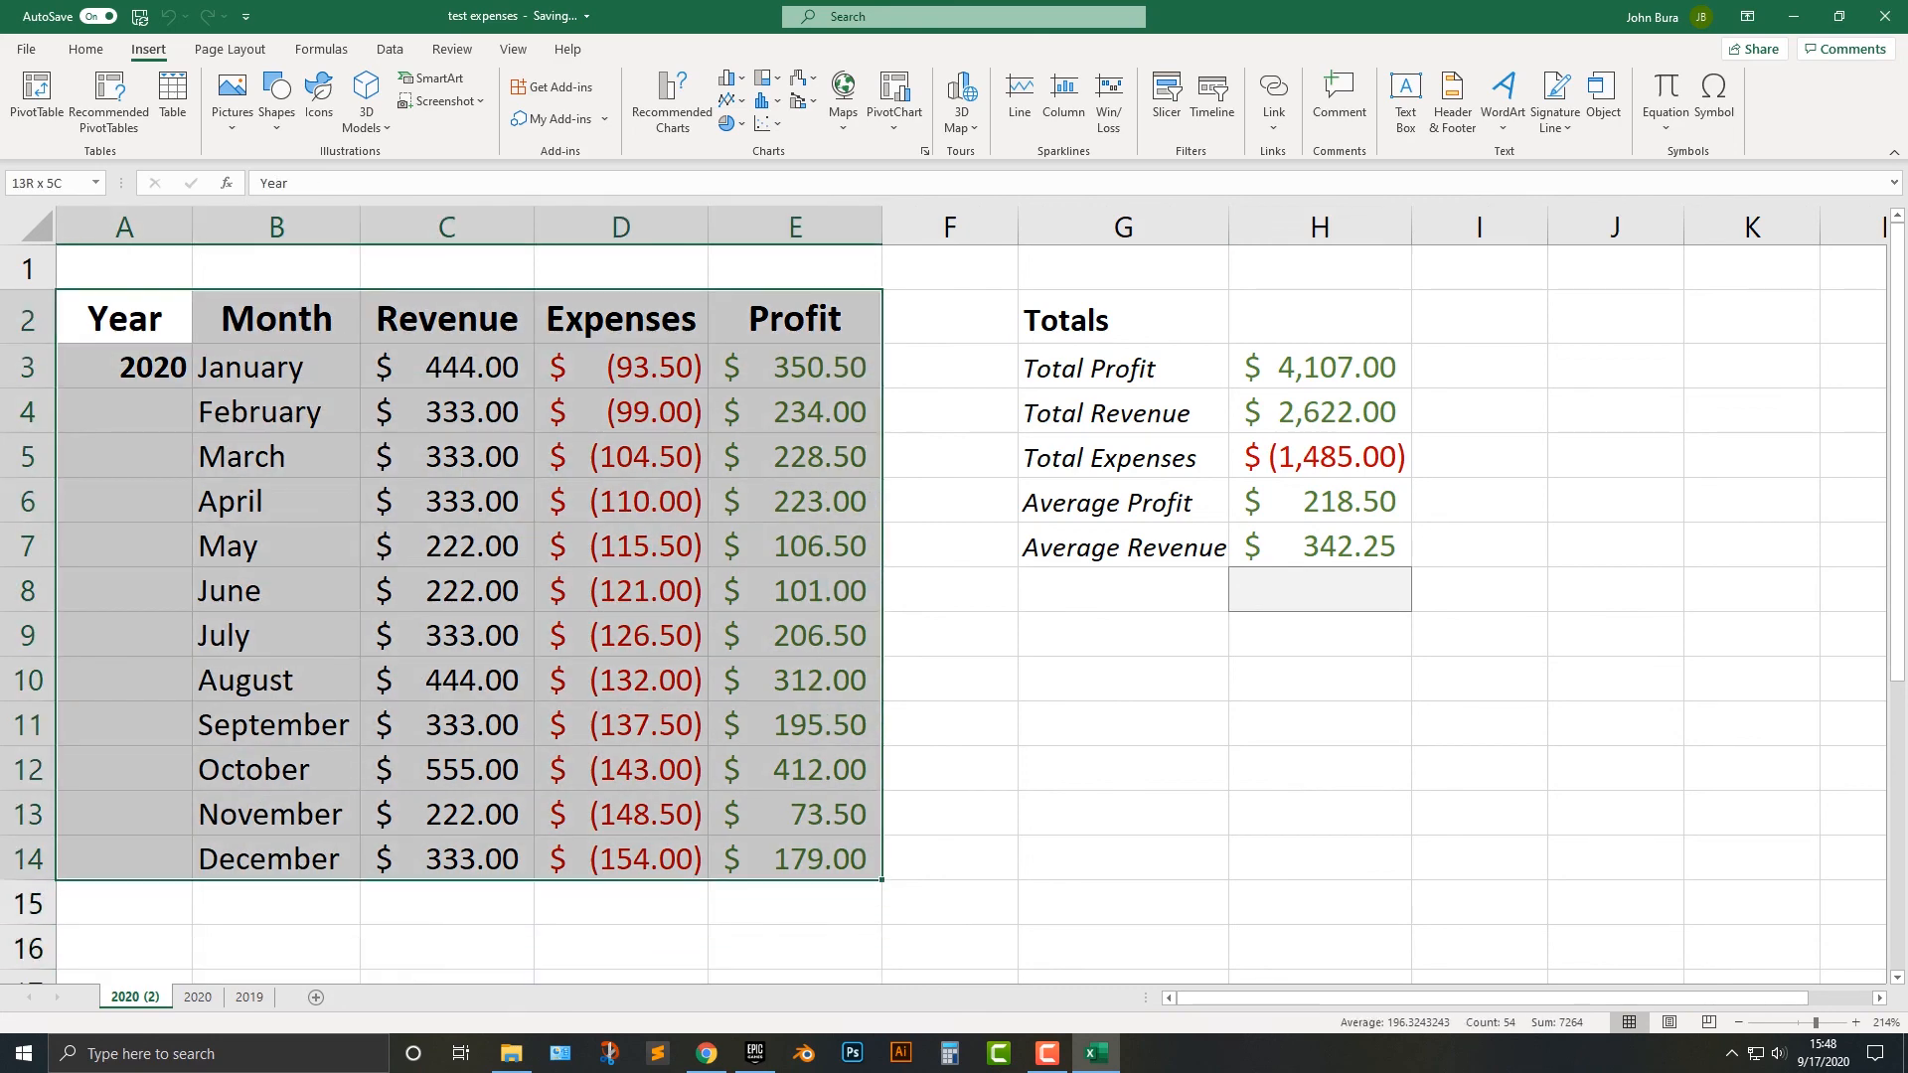
pyautogui.press('Delete')
# Move the Totals block from G2:H7 to B2 and widen column B for its labels.
pyautogui.moveTo(1123, 319); pyautogui.dragTo(1320, 546)
pyautogui.hotkey('ctrl', 'c')
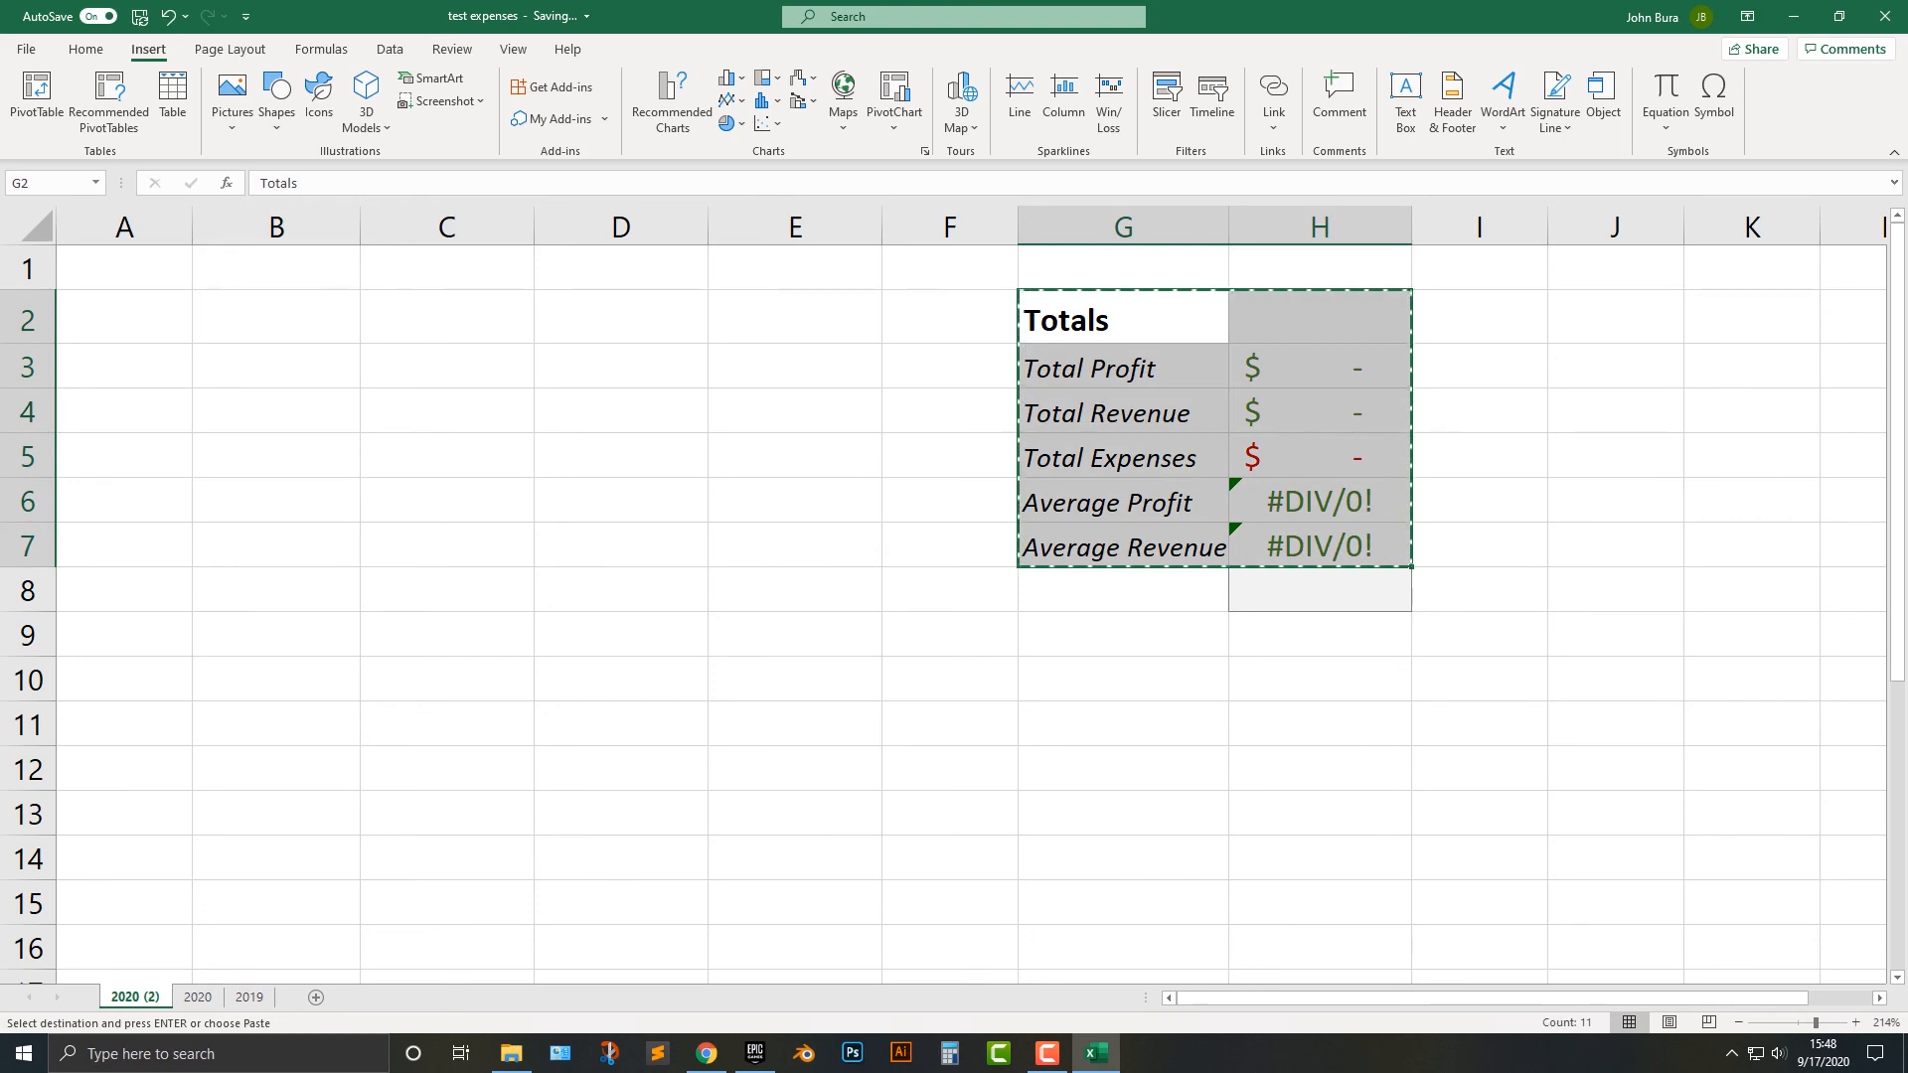
pyautogui.click(276, 319)
pyautogui.hotkey('ctrl', 'v')
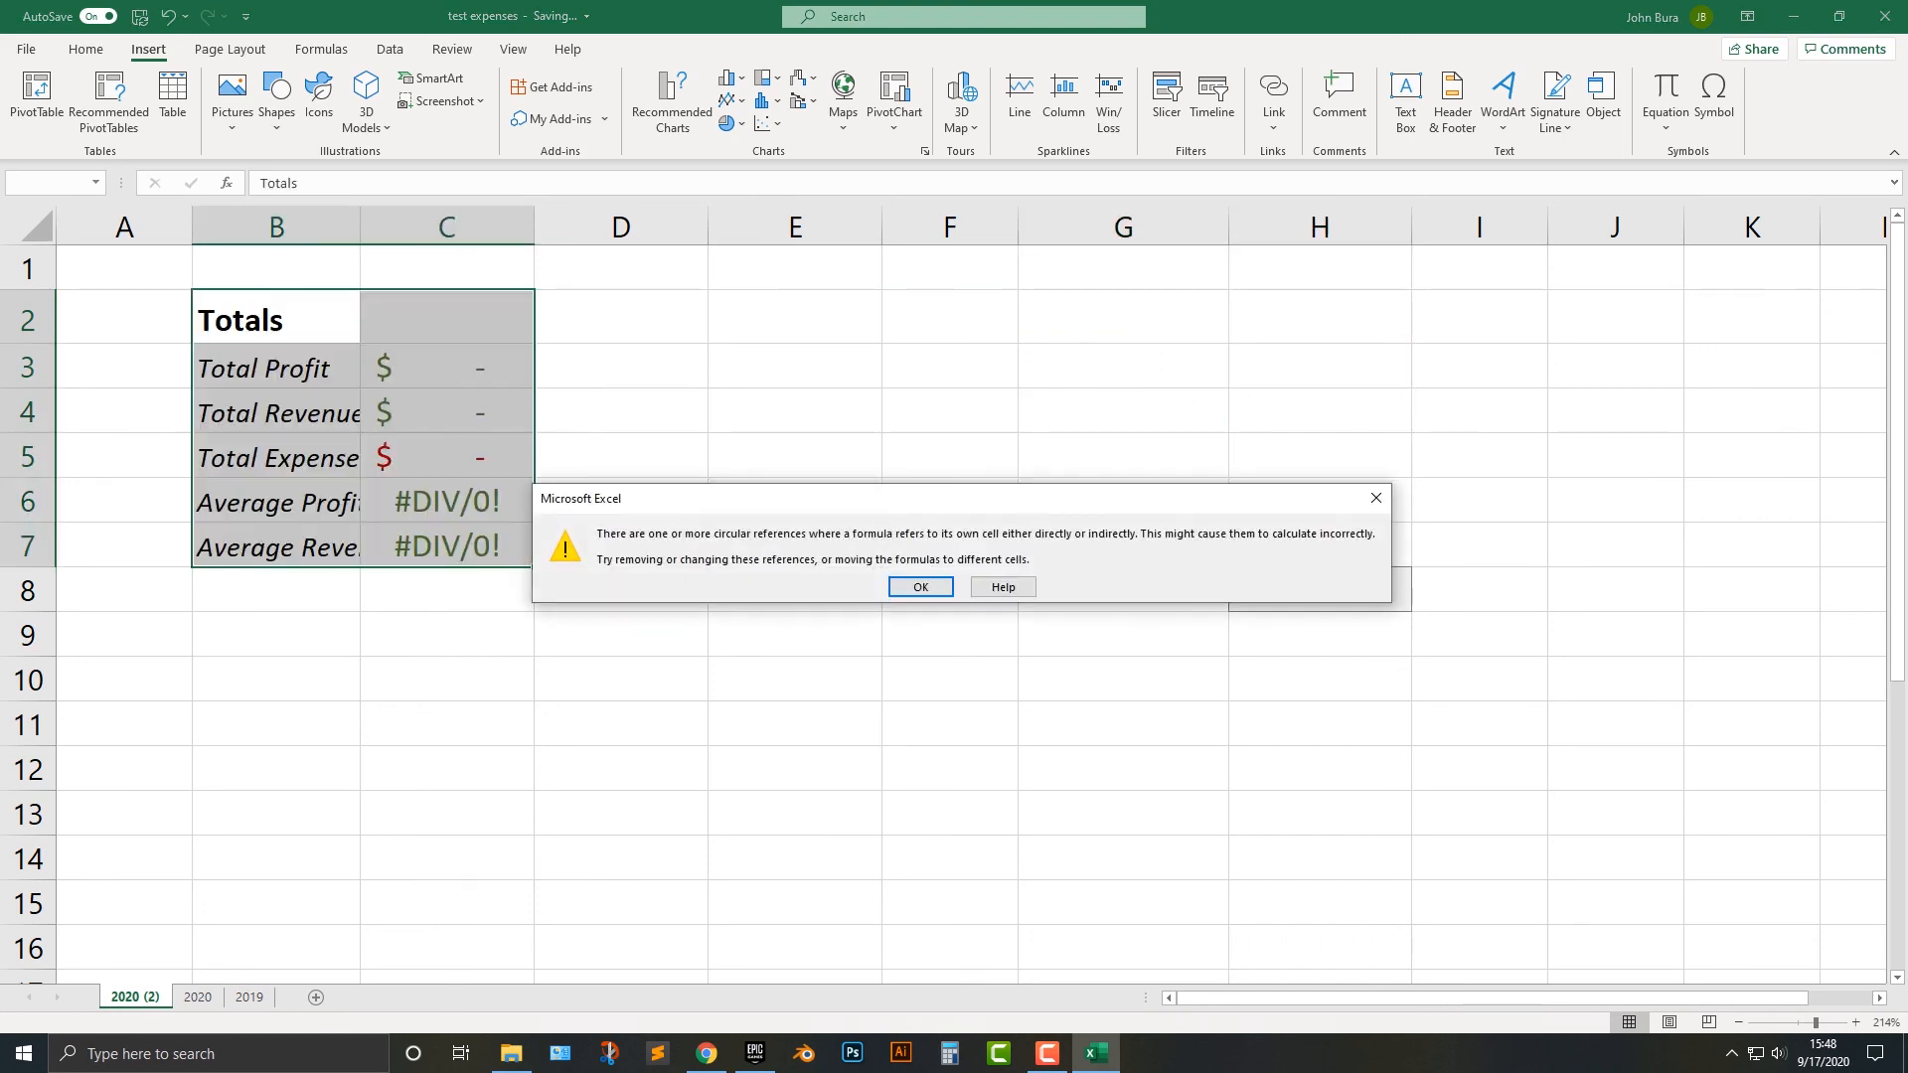
pyautogui.click(921, 587)
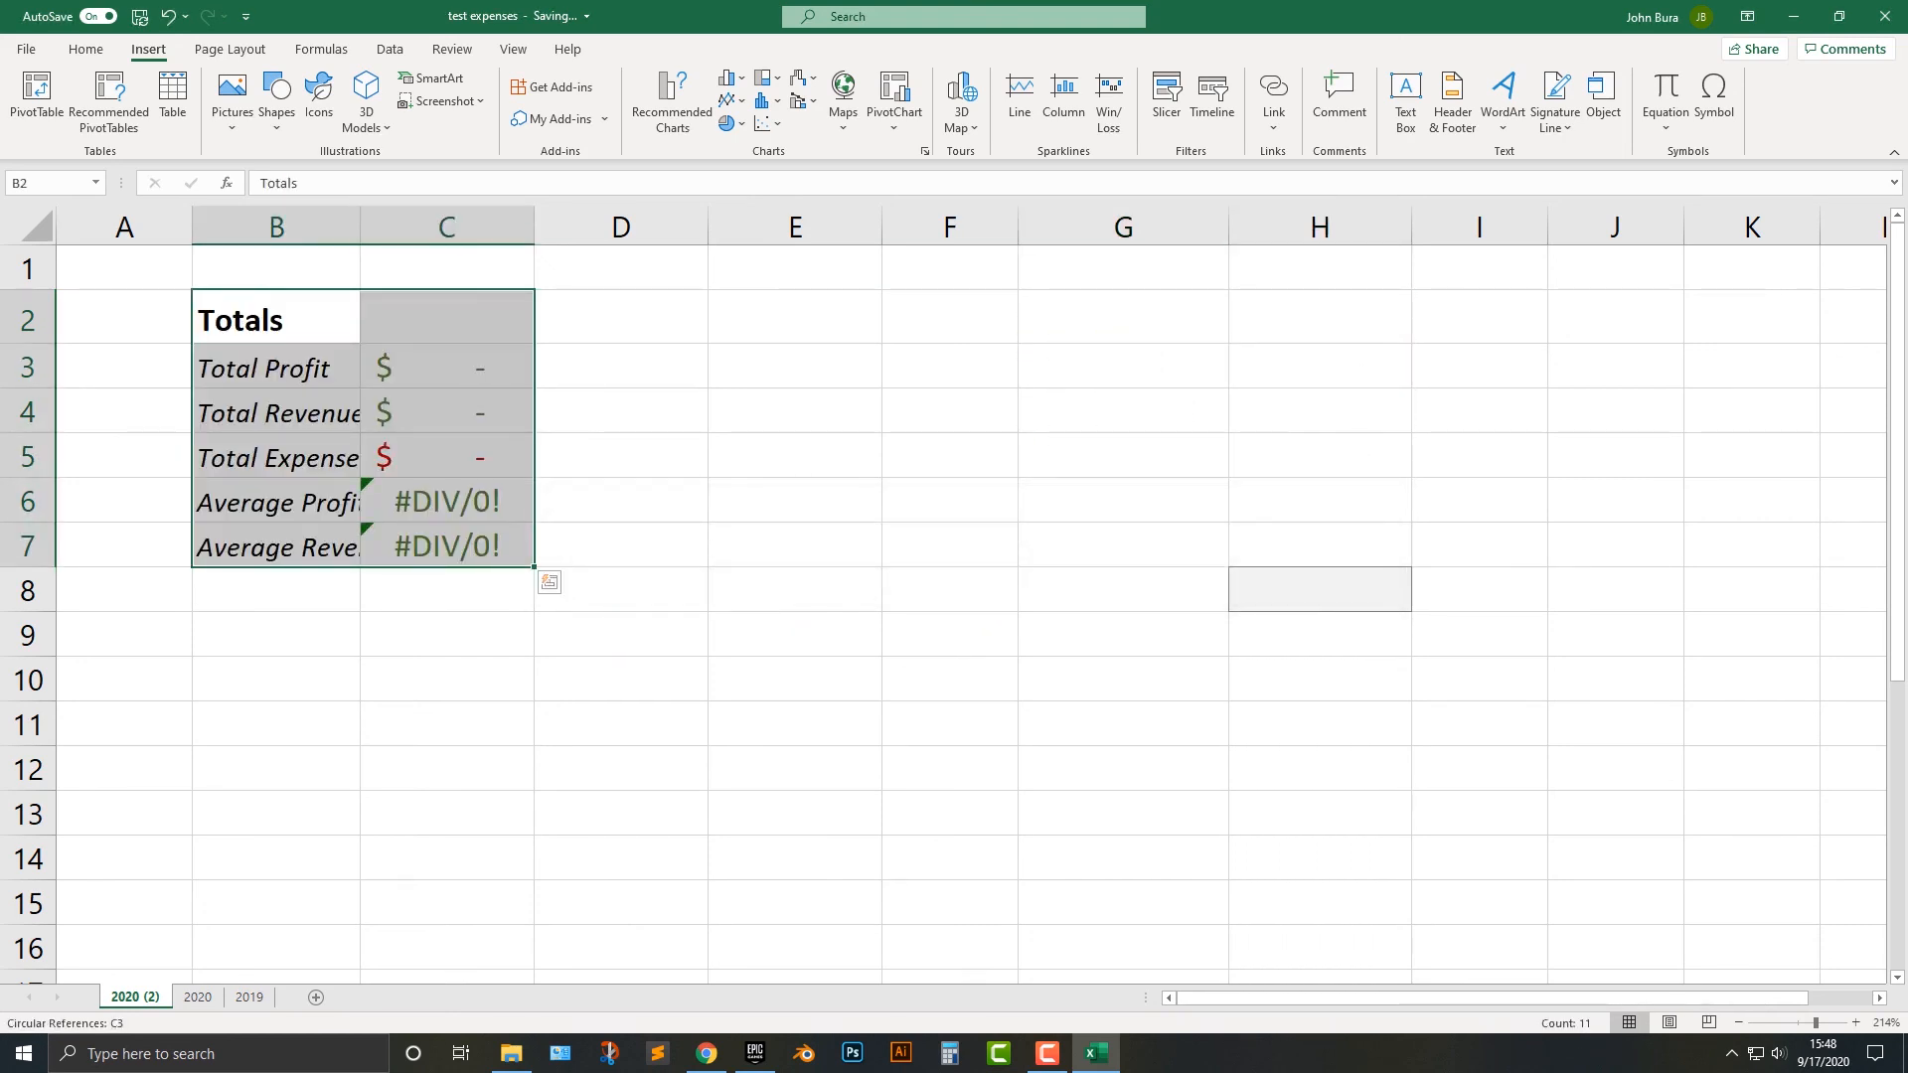
pyautogui.moveTo(359, 227); pyautogui.dragTo(398, 228)
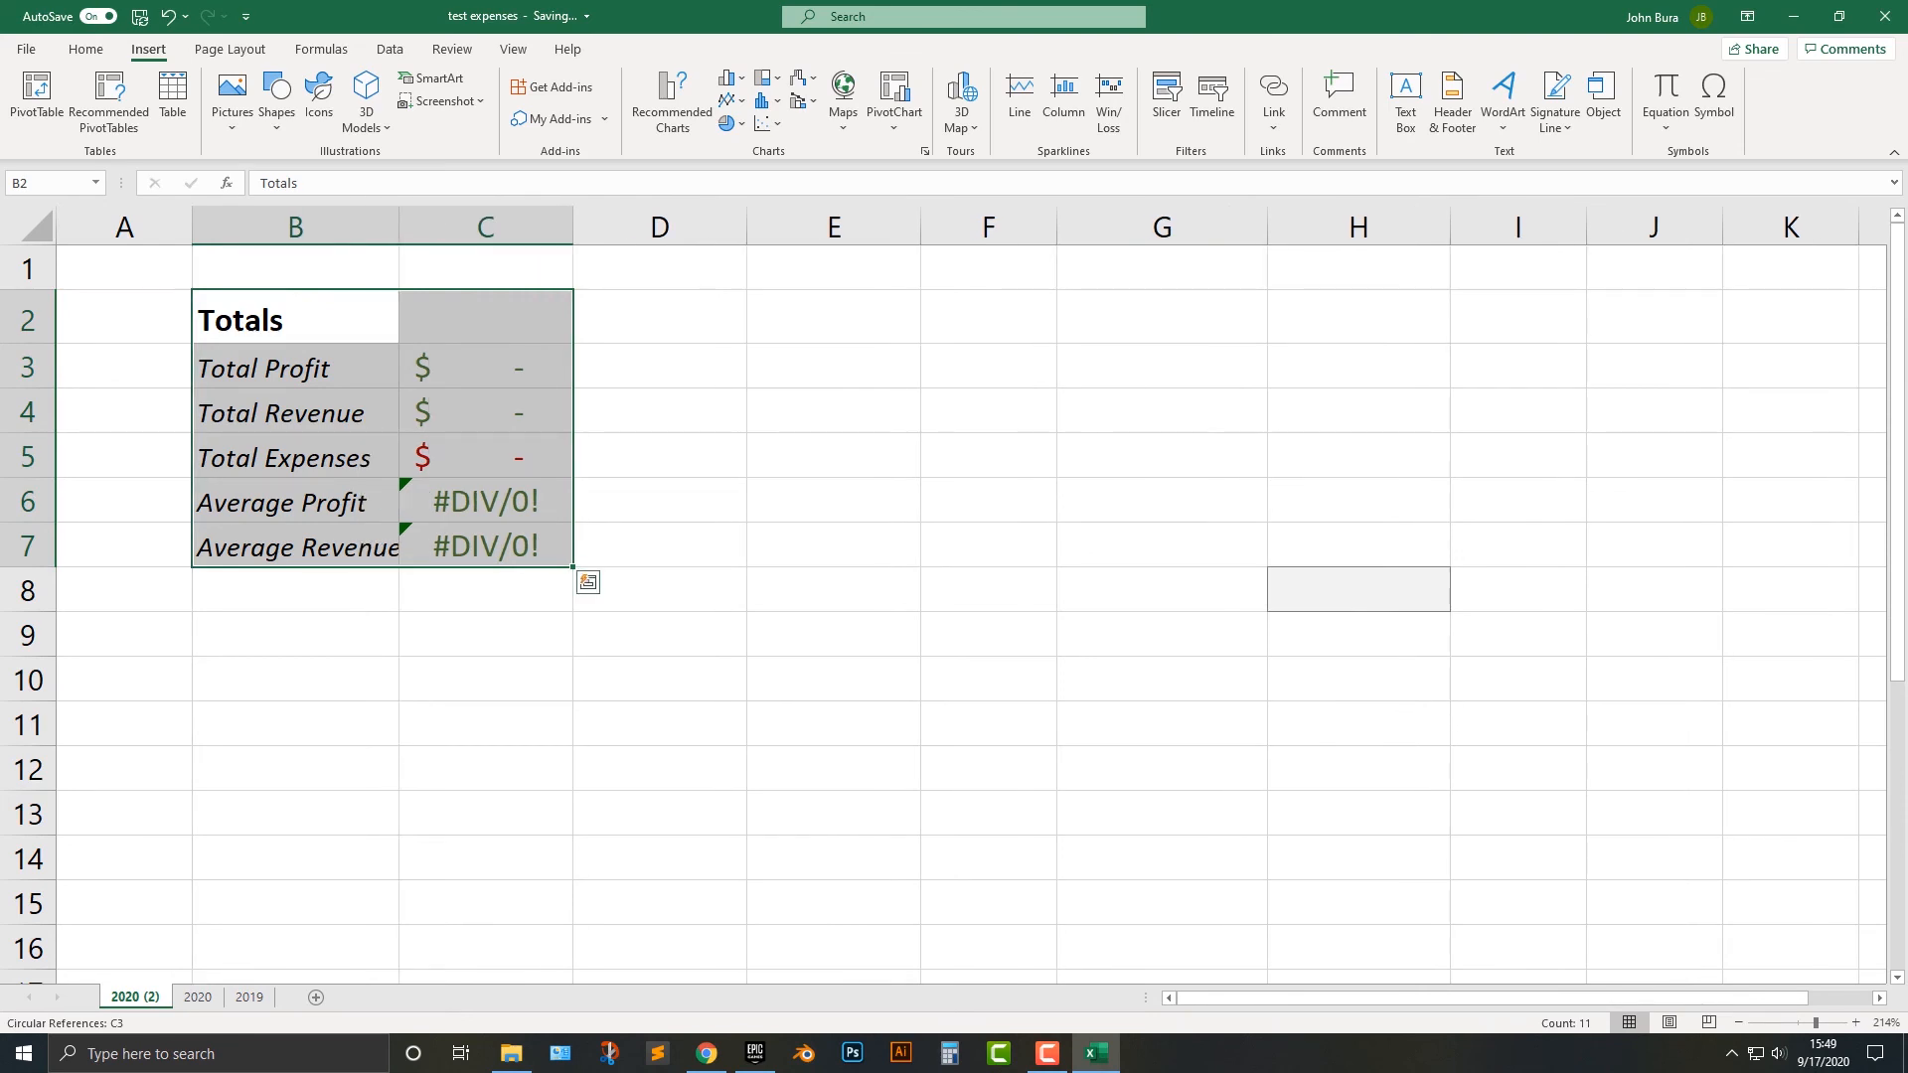
# Rename the copied sheet containing only the Totals block as Main.
pyautogui.click(485, 502)
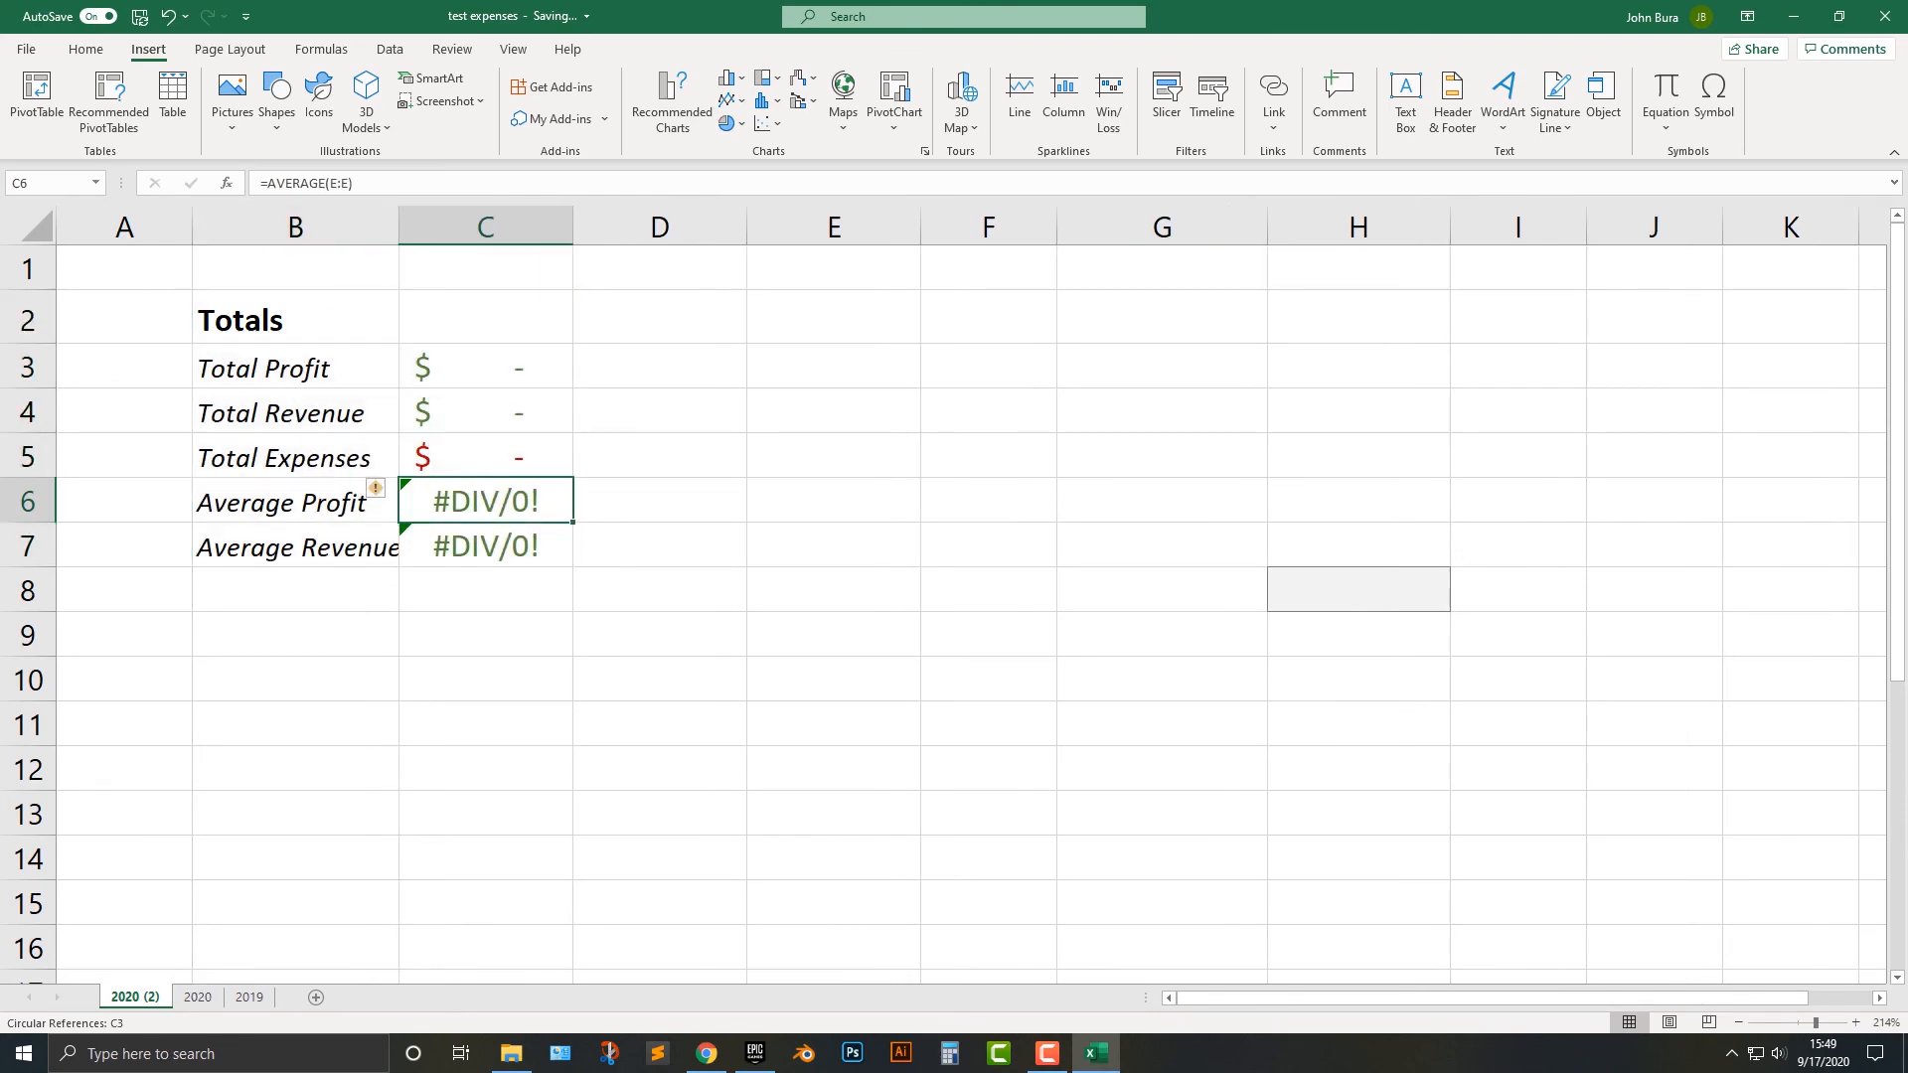
pyautogui.doubleClick(136, 996)
pyautogui.write('Main')
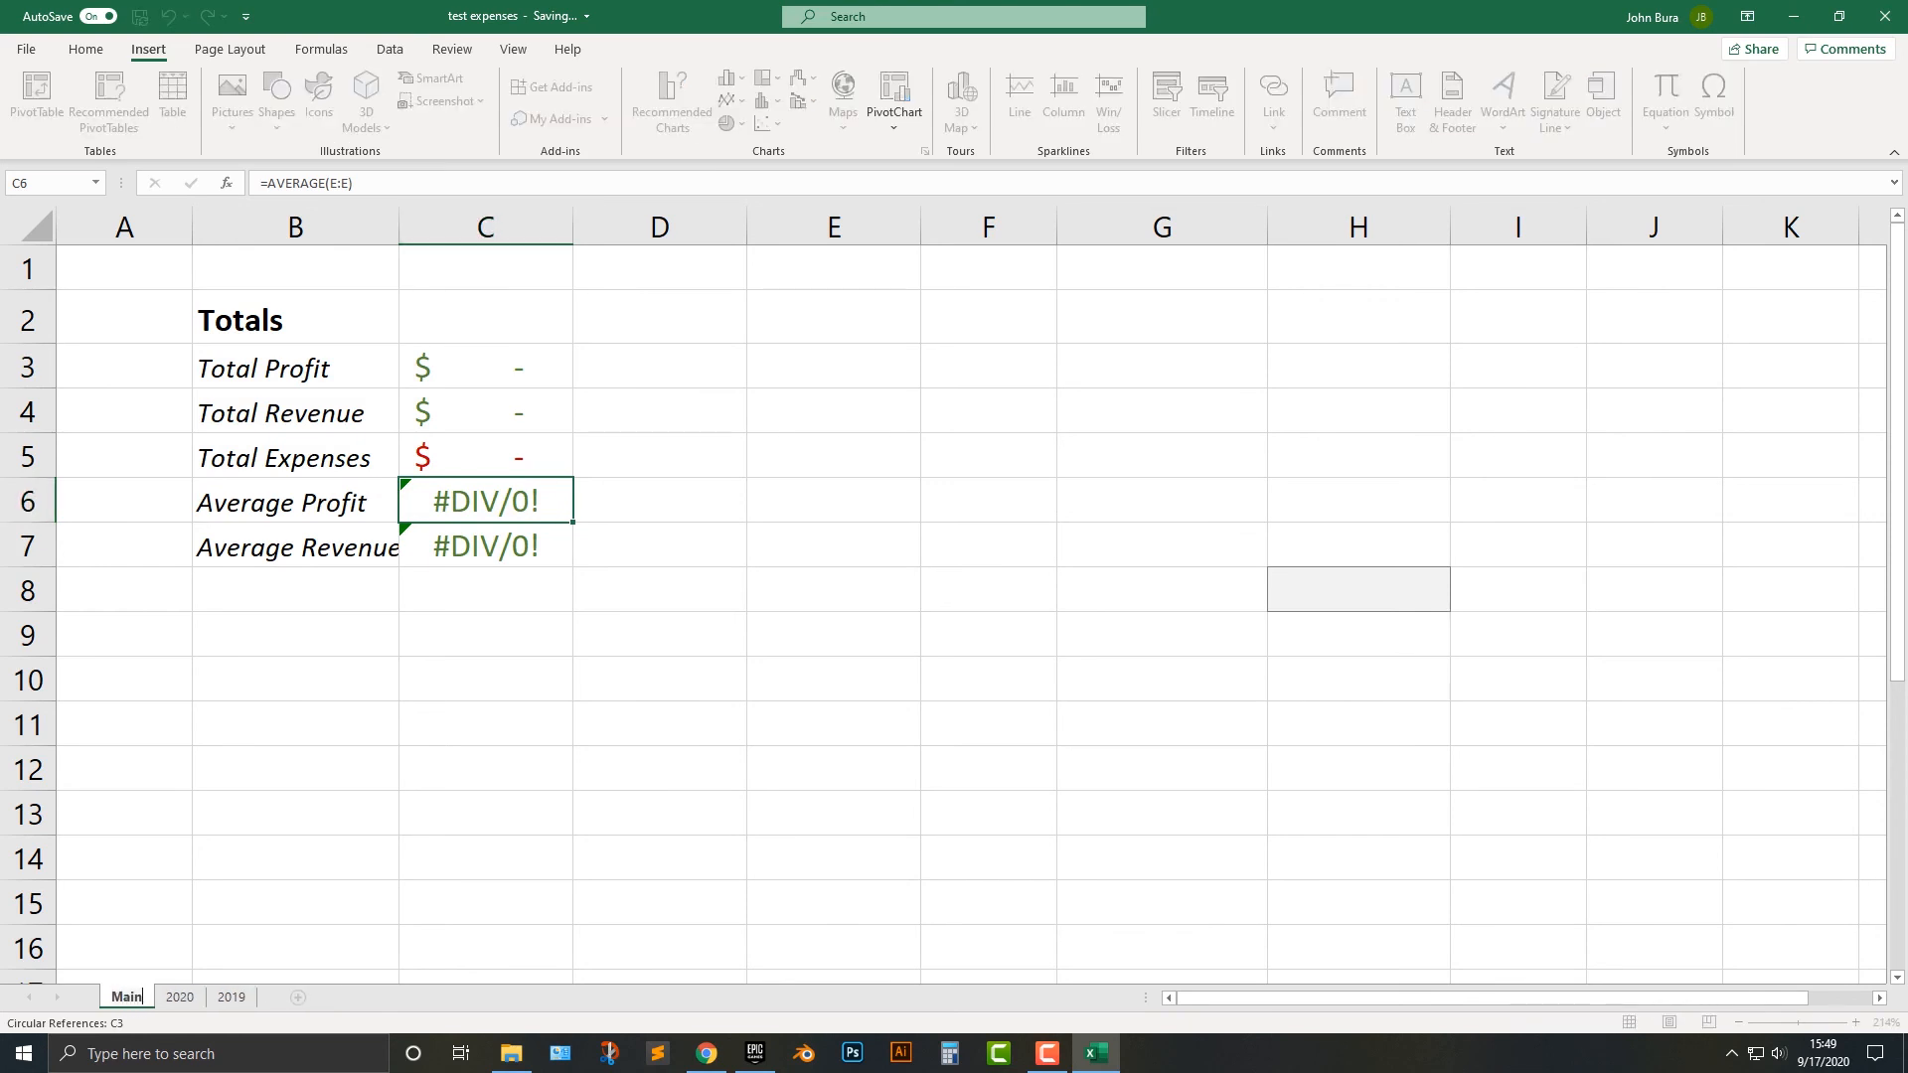
pyautogui.press('Return')
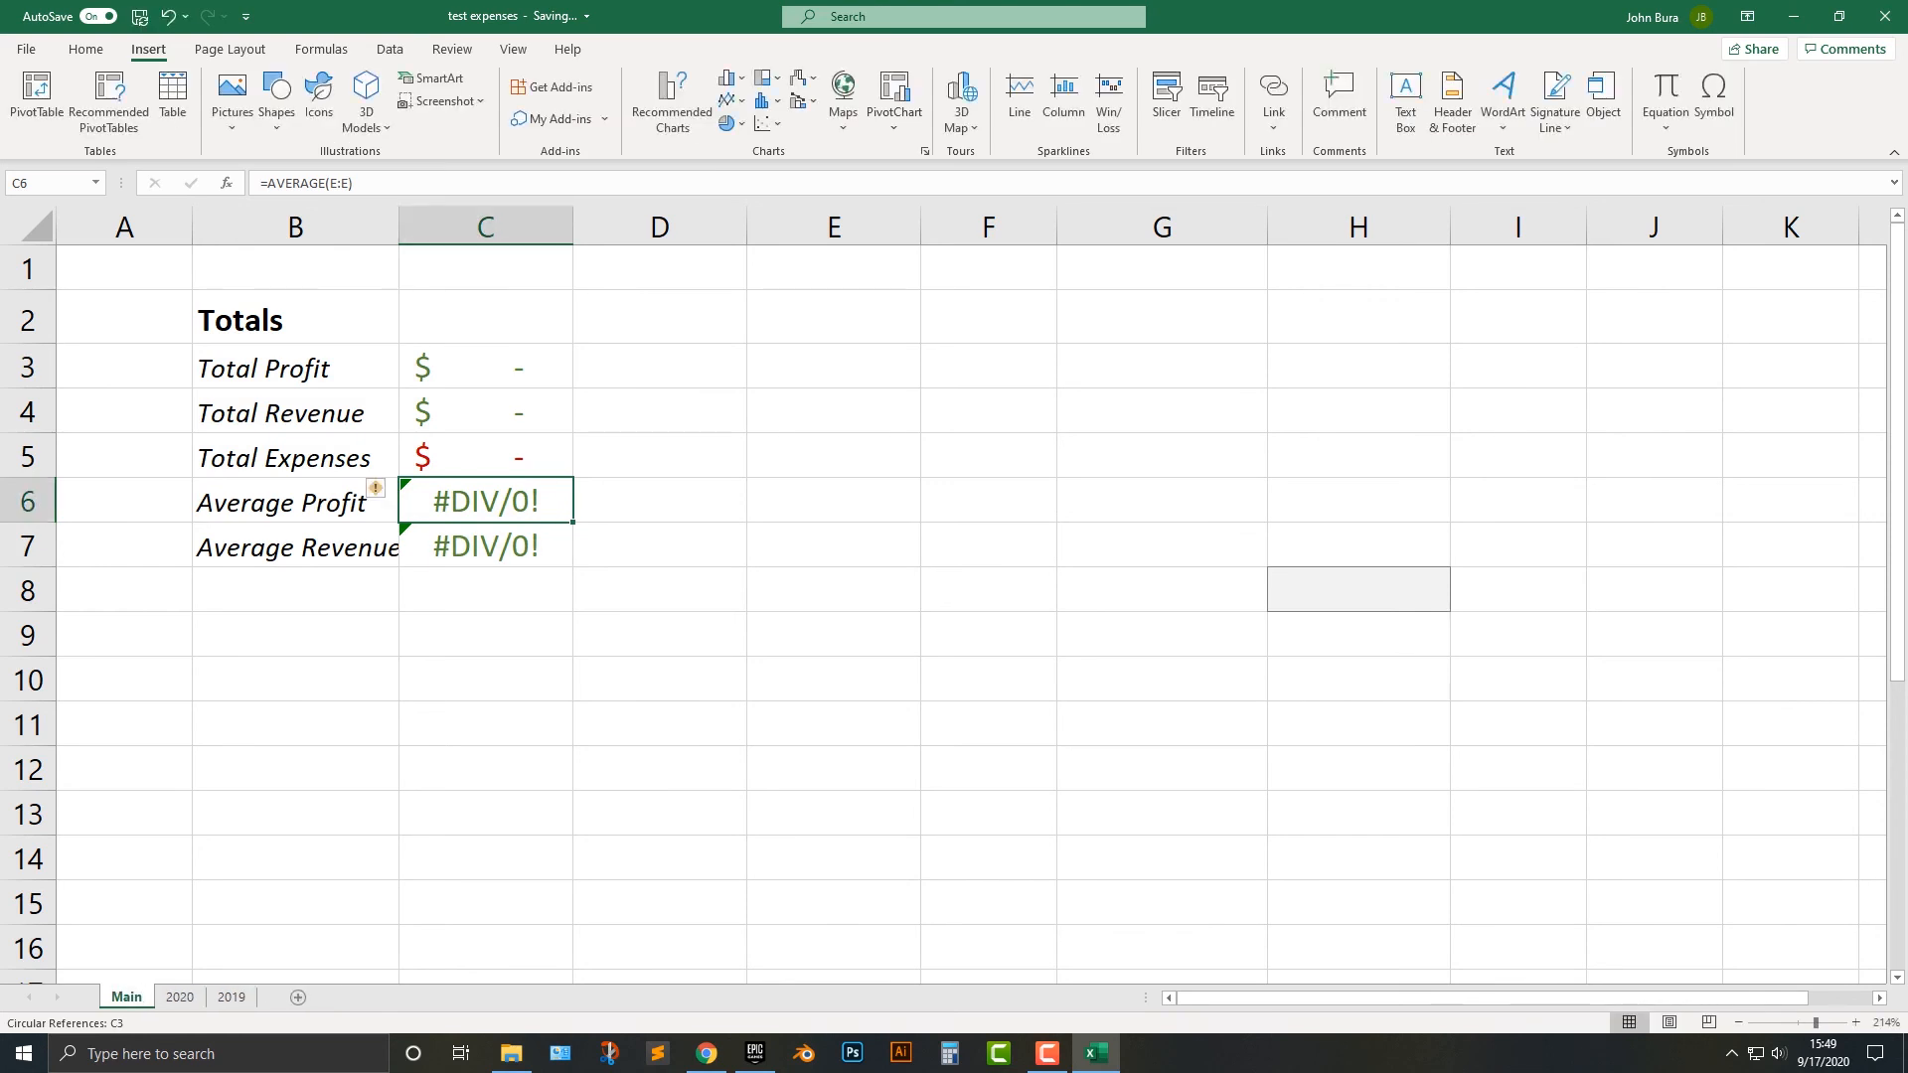
# Inspect the Total Profit formula in C3 of Main and in H3 of the 2020 sheet.
pyautogui.click(485, 367)
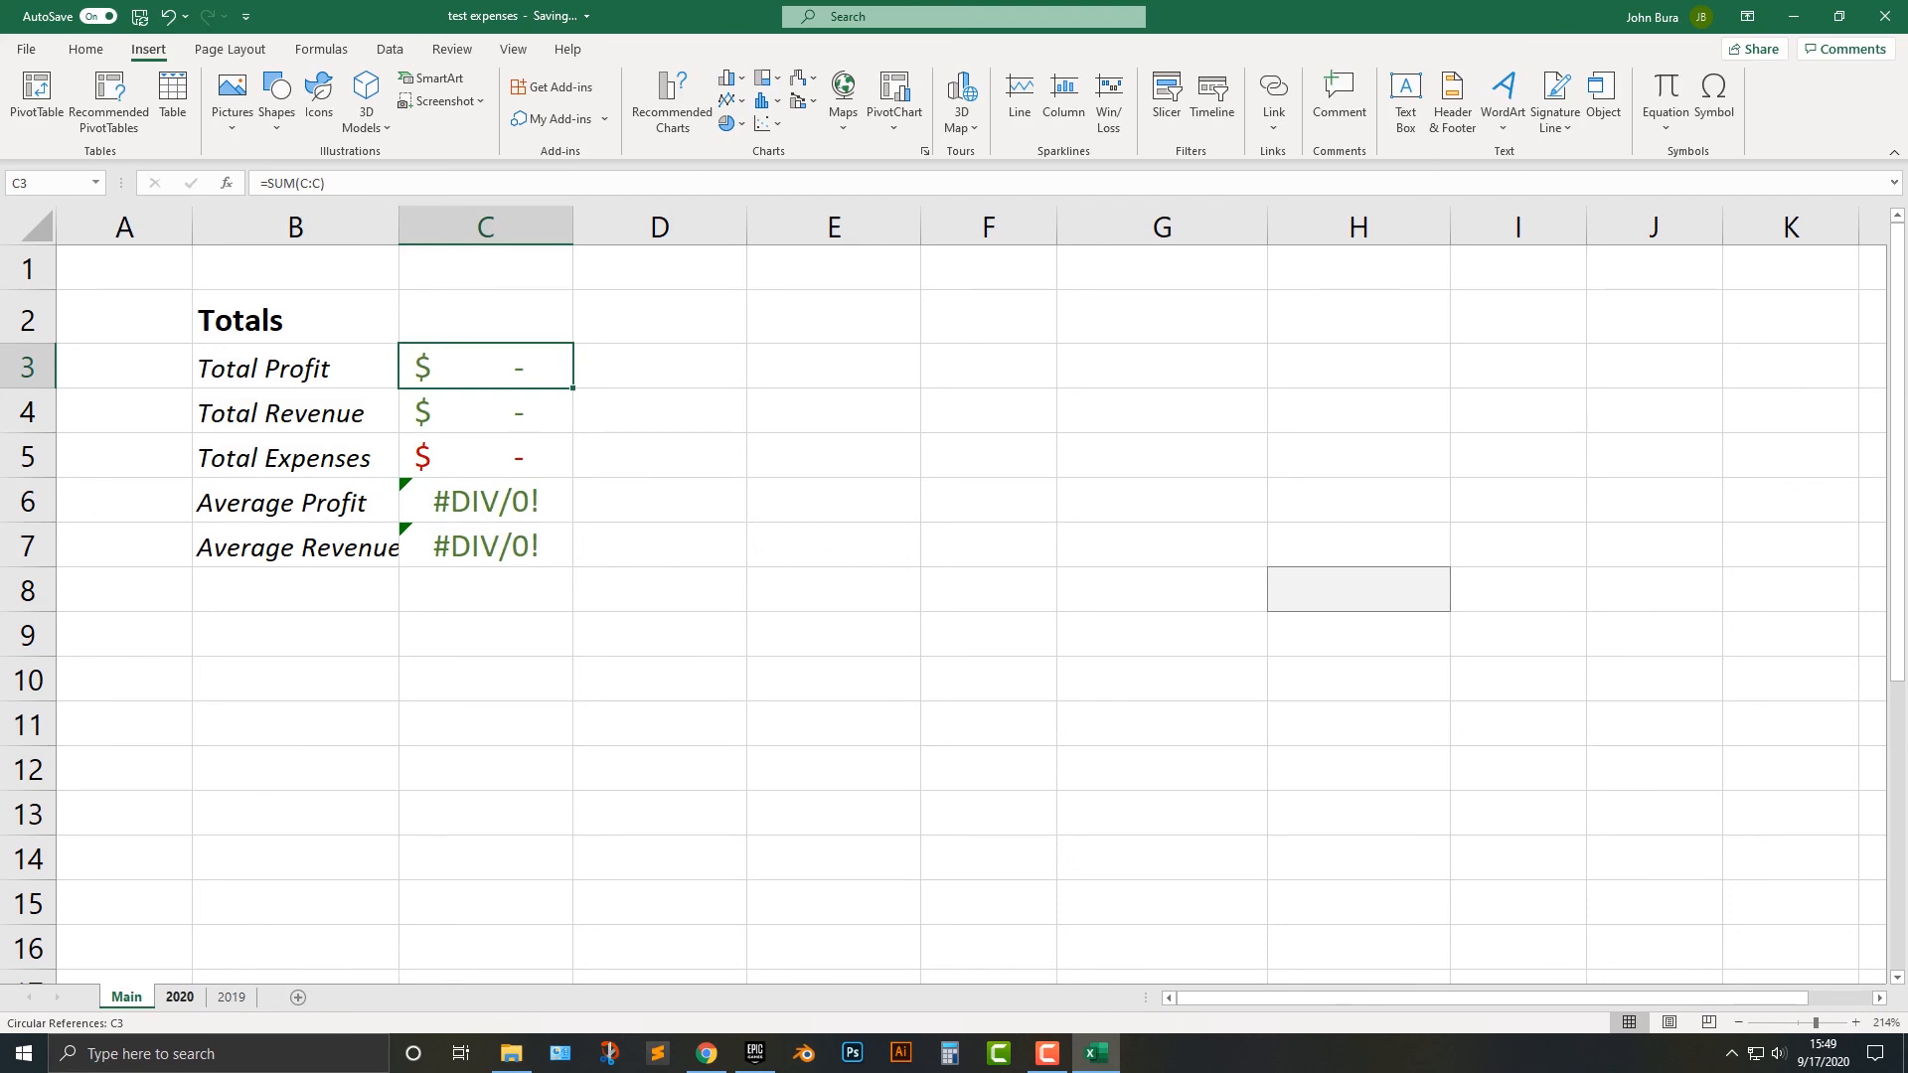
pyautogui.click(180, 997)
pyautogui.click(950, 500)
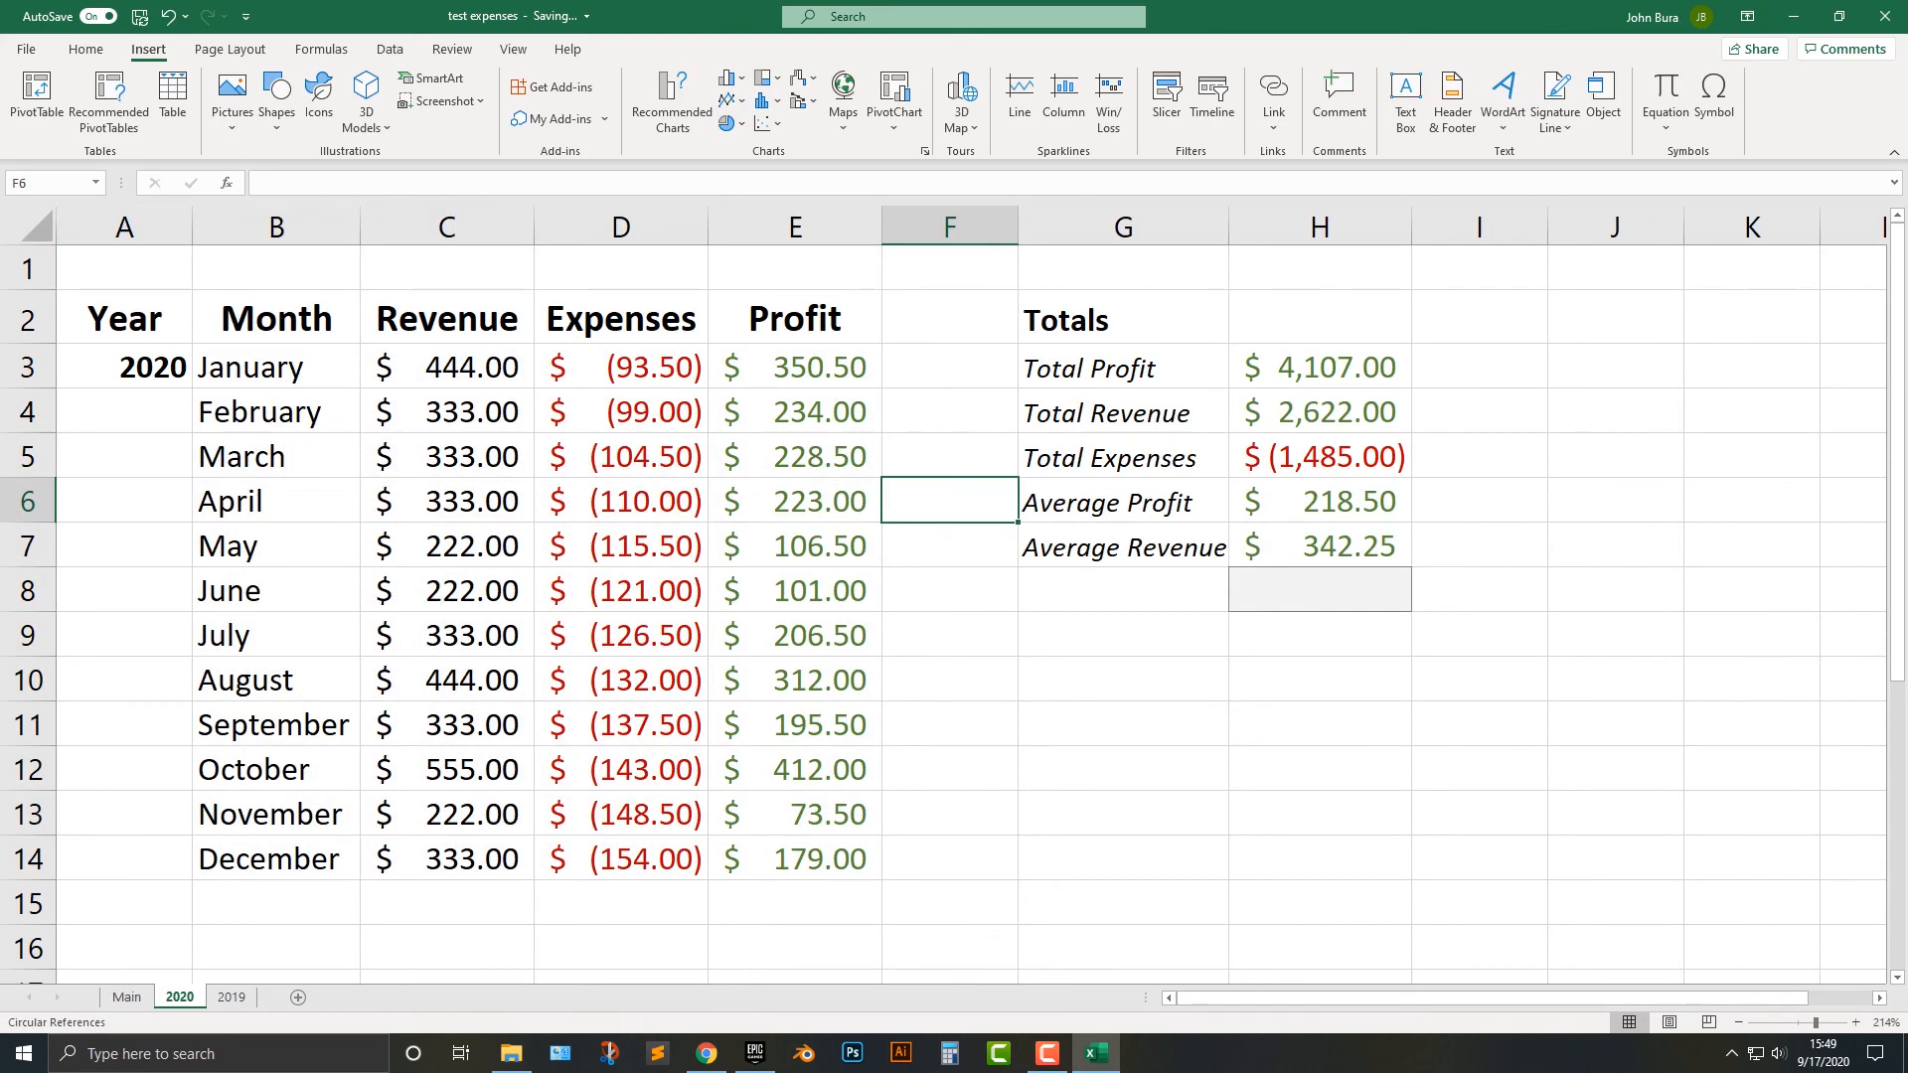
pyautogui.doubleClick(1328, 368)
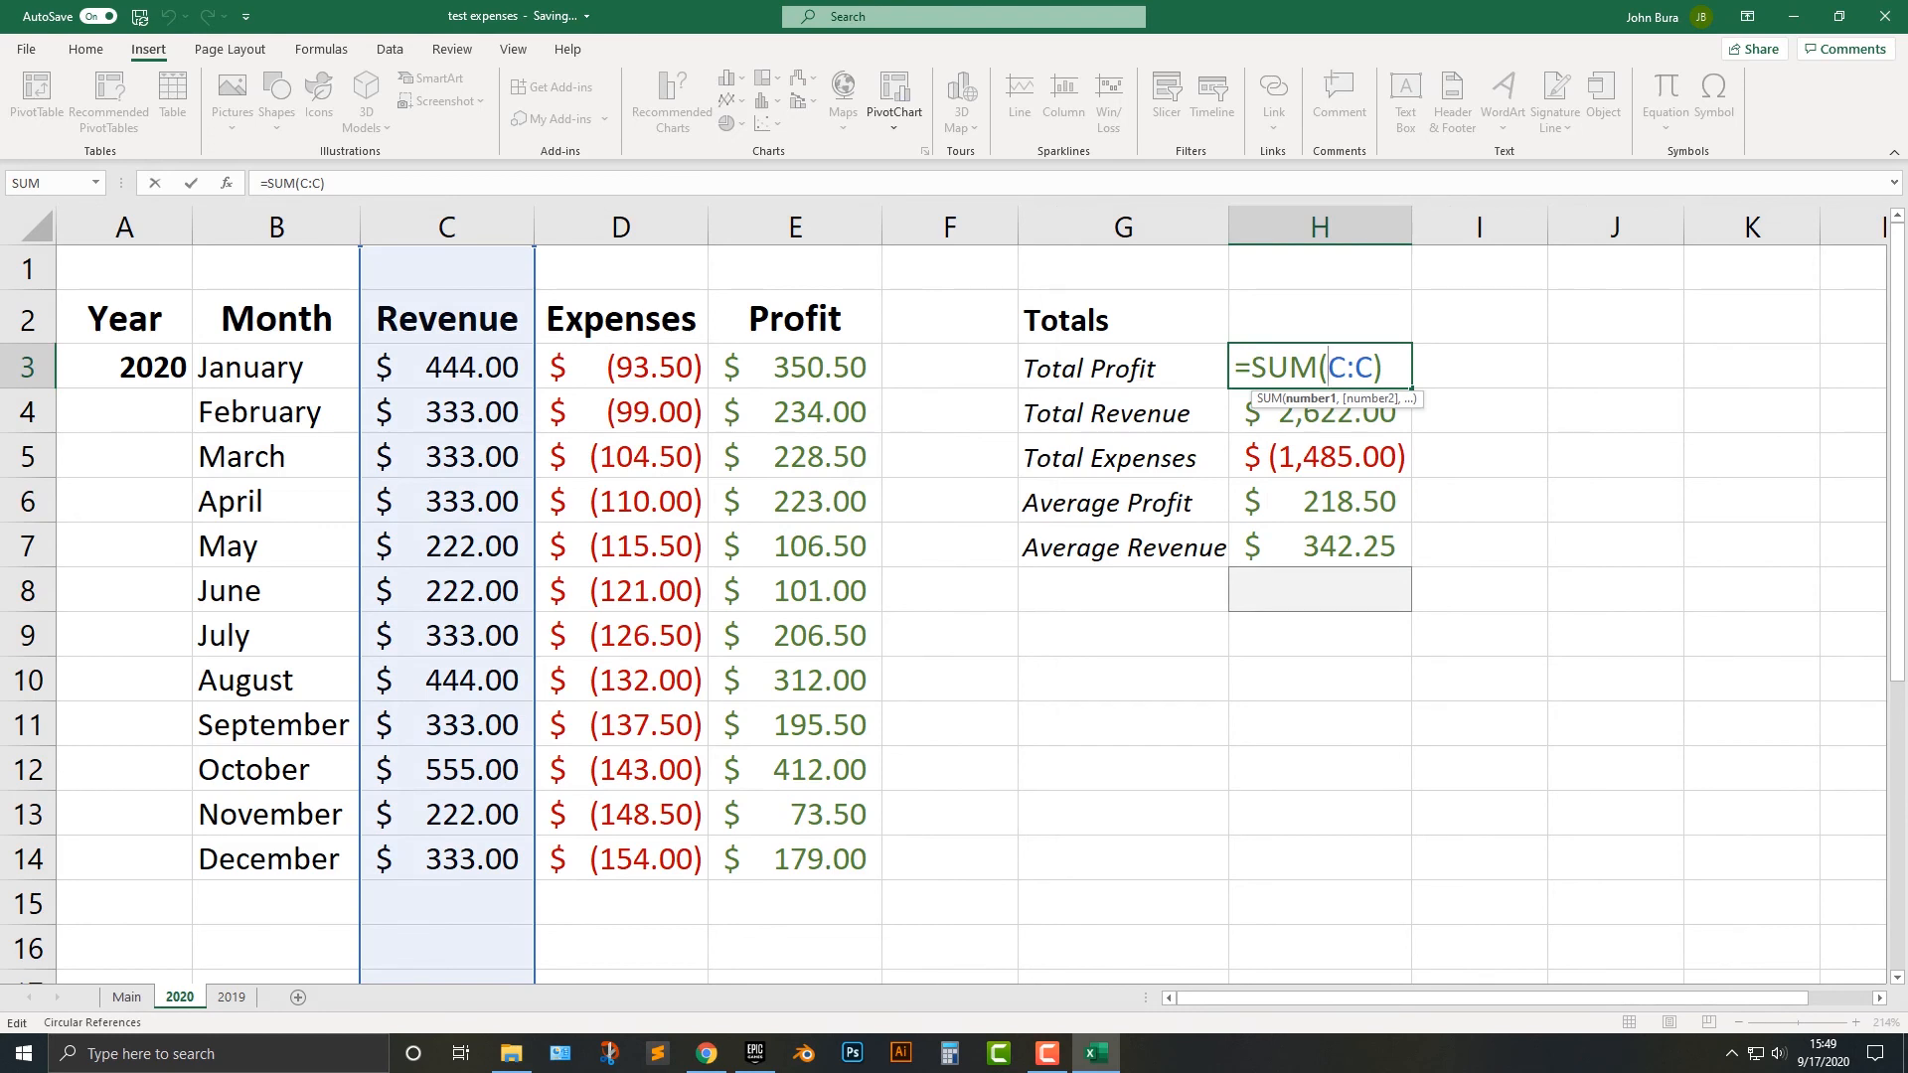
pyautogui.click(126, 997)
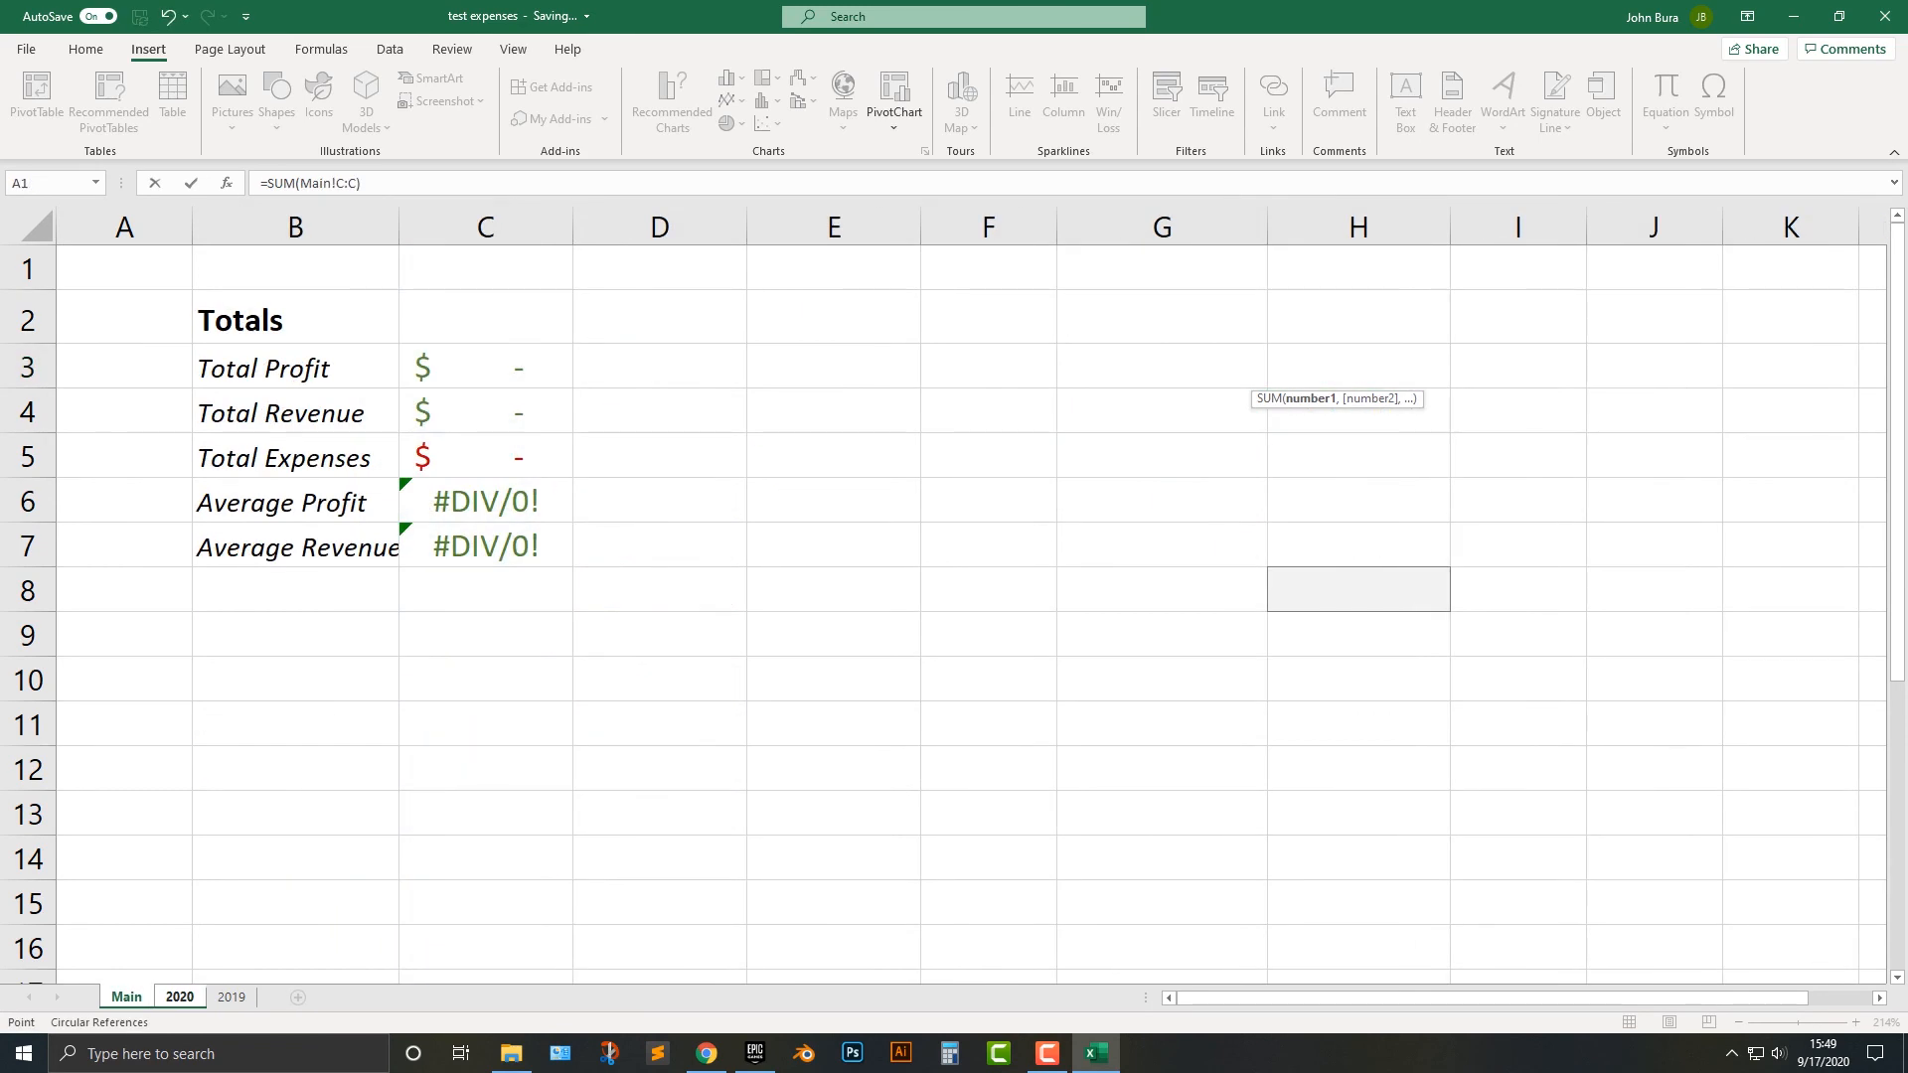
pyautogui.moveTo(527, 368); pyautogui.dragTo(537, 543)
pyautogui.press('Delete')
pyautogui.press('Return')
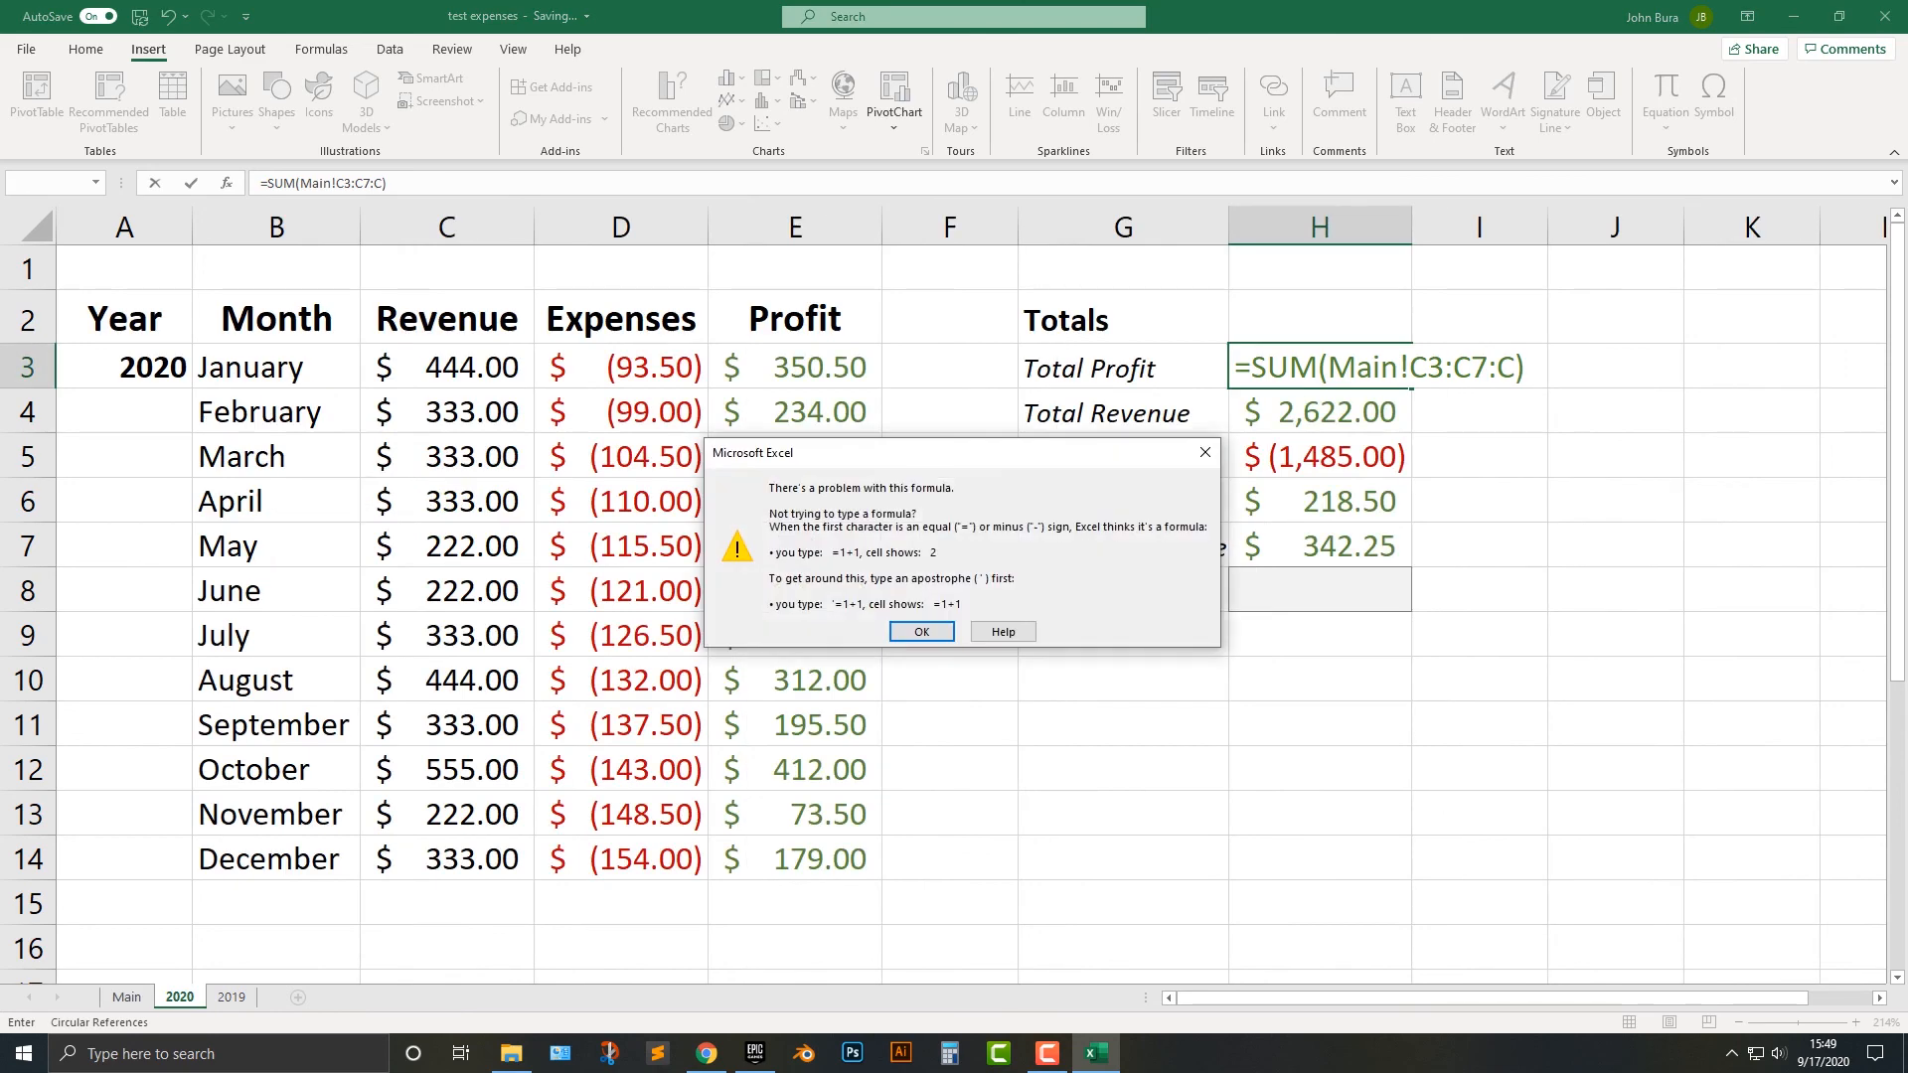
pyautogui.click(922, 632)
pyautogui.click(950, 723)
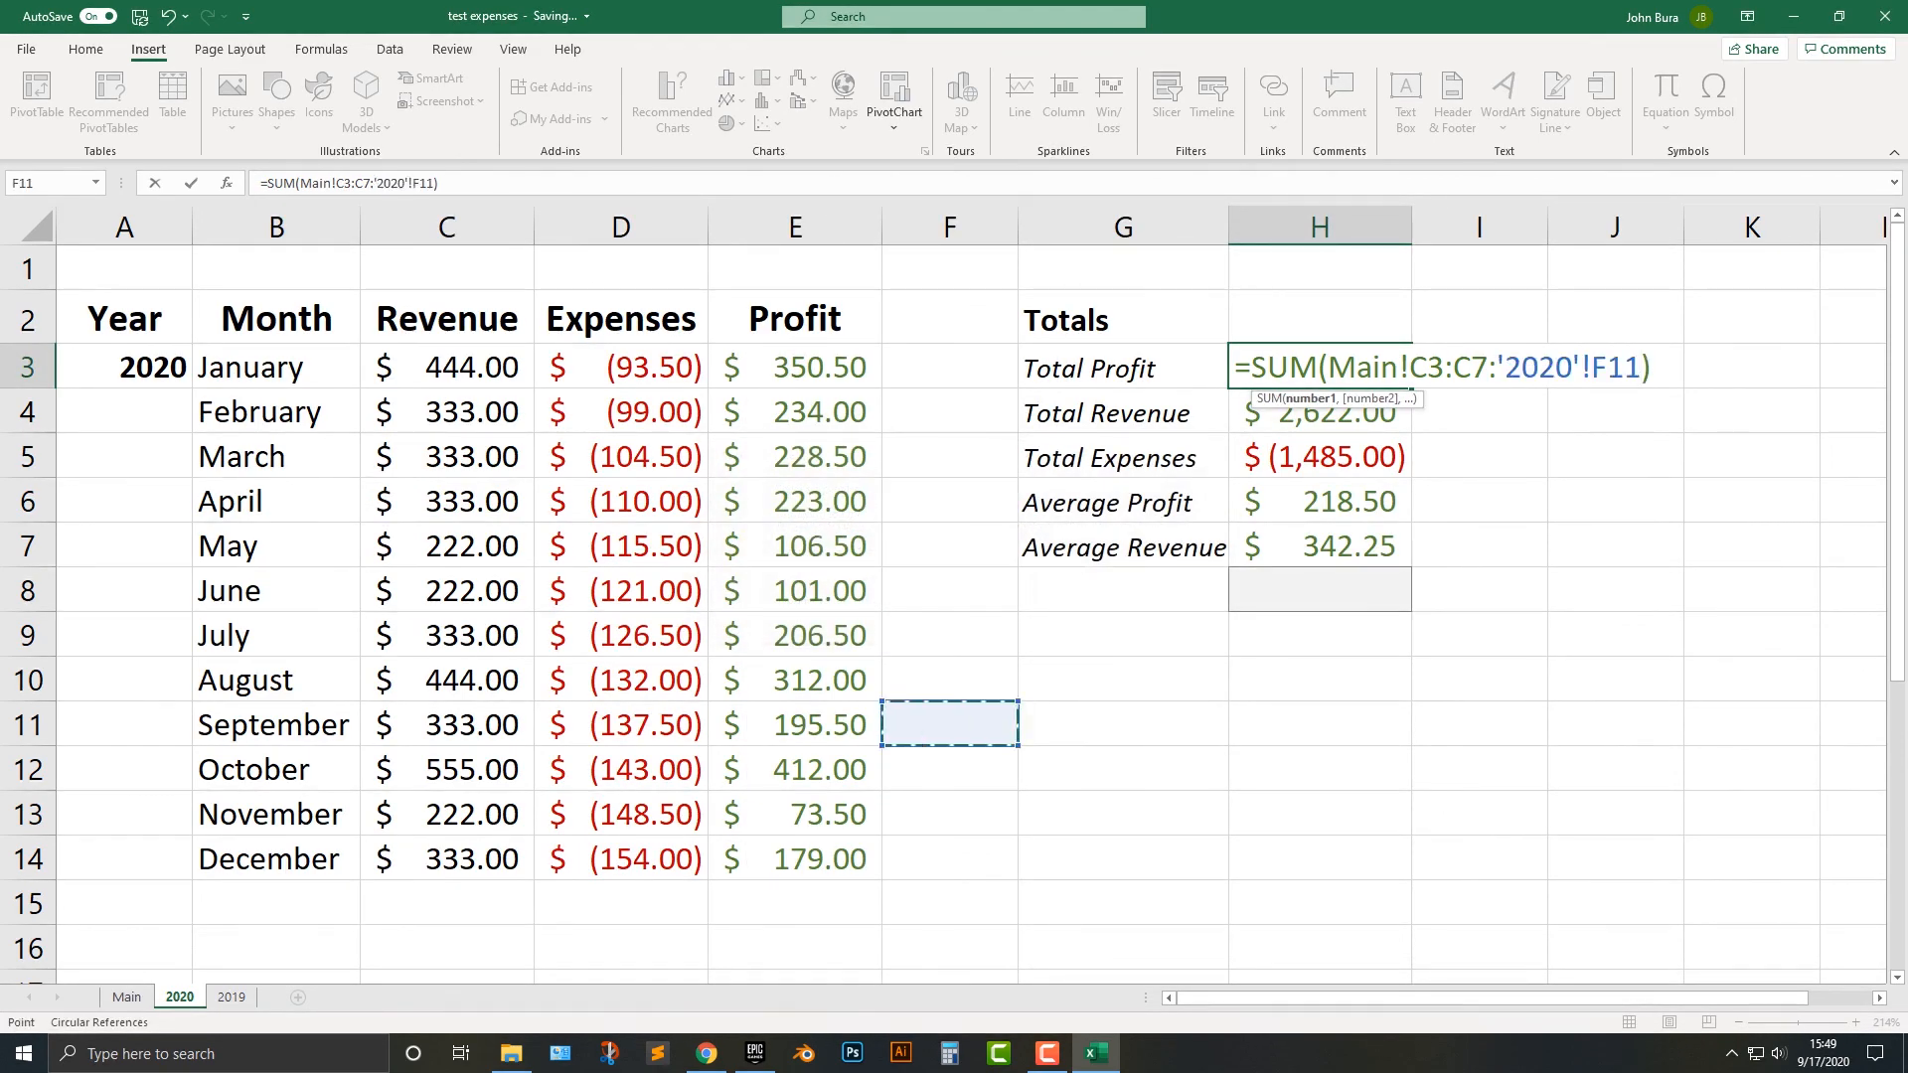
pyautogui.press('Escape')
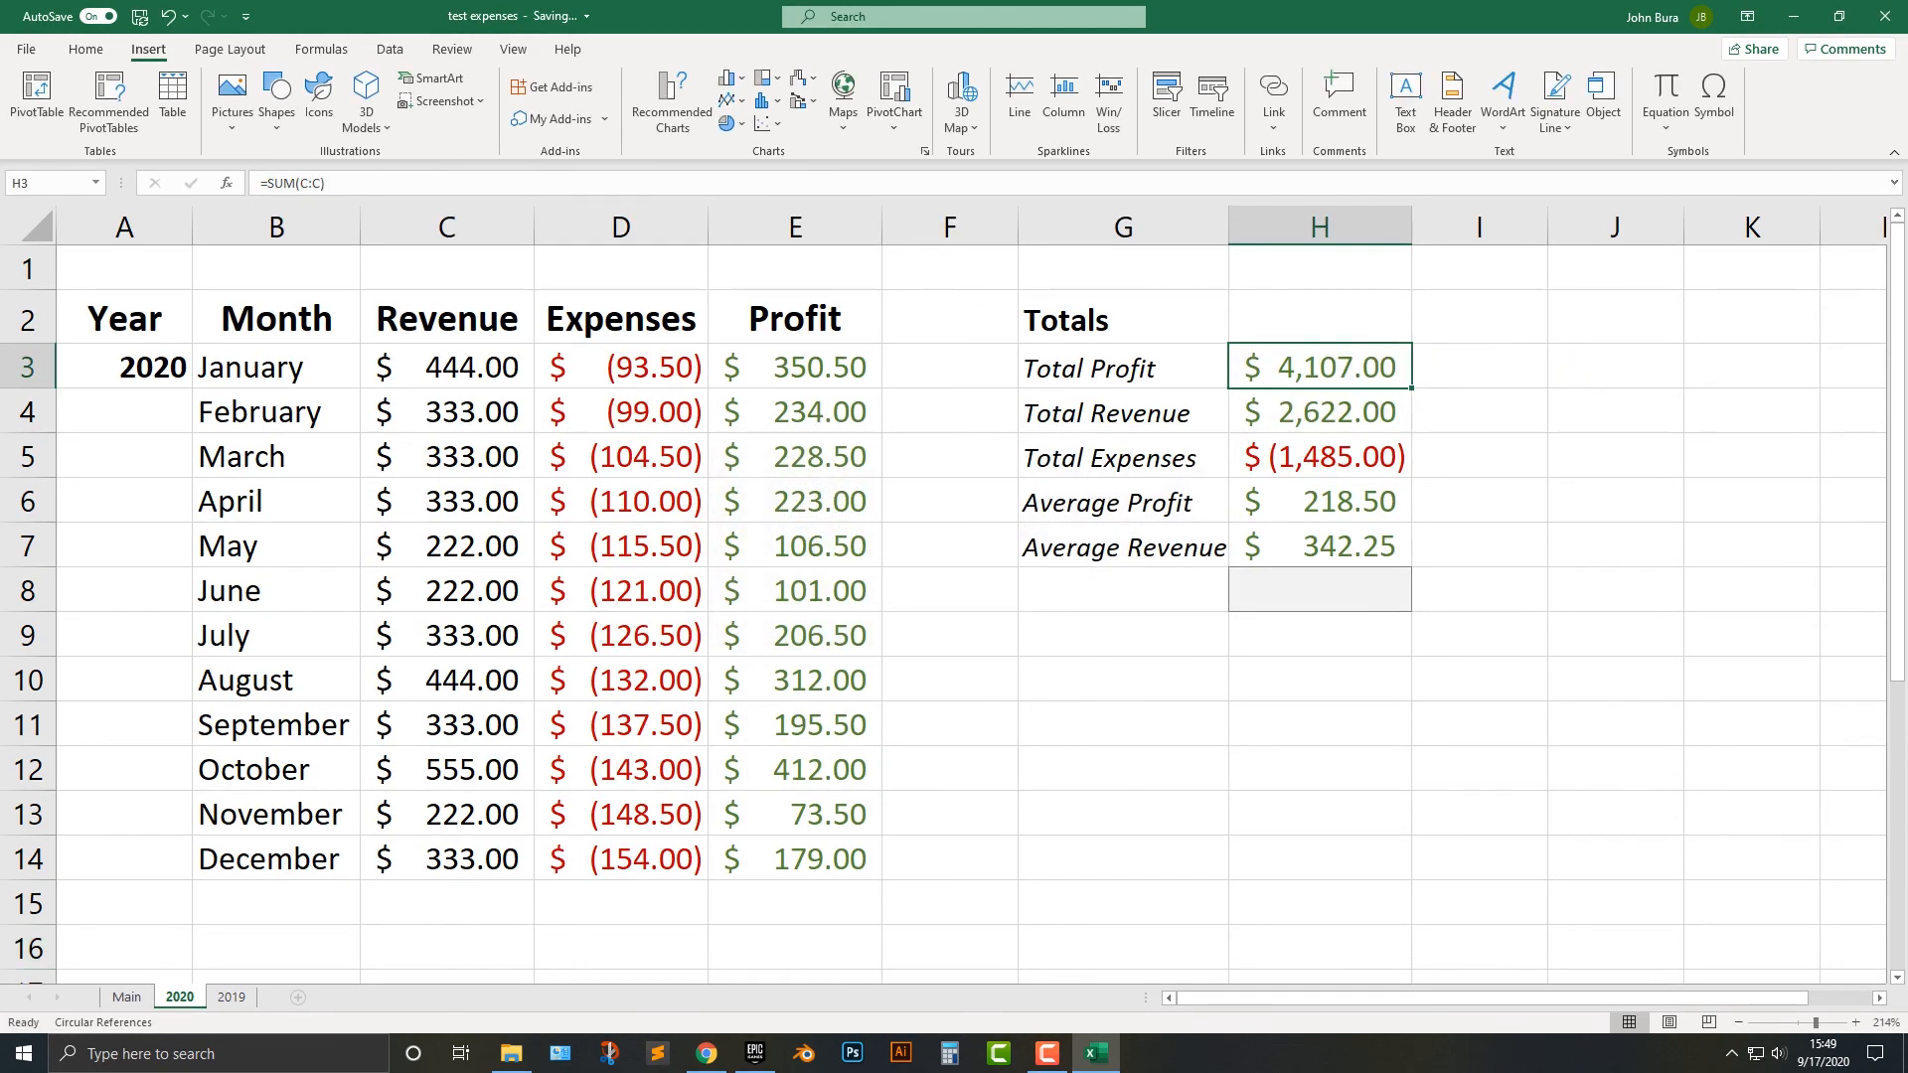
# Clear the Totals formulas from C3:C7 on the Main sheet.
pyautogui.hotkey('ctrl', 'pageup')
pyautogui.hotkey('shift', 'Down')
pyautogui.hotkey('shift', 'Down')
pyautogui.hotkey('shift', 'Down')
pyautogui.hotkey('shift', 'Down')
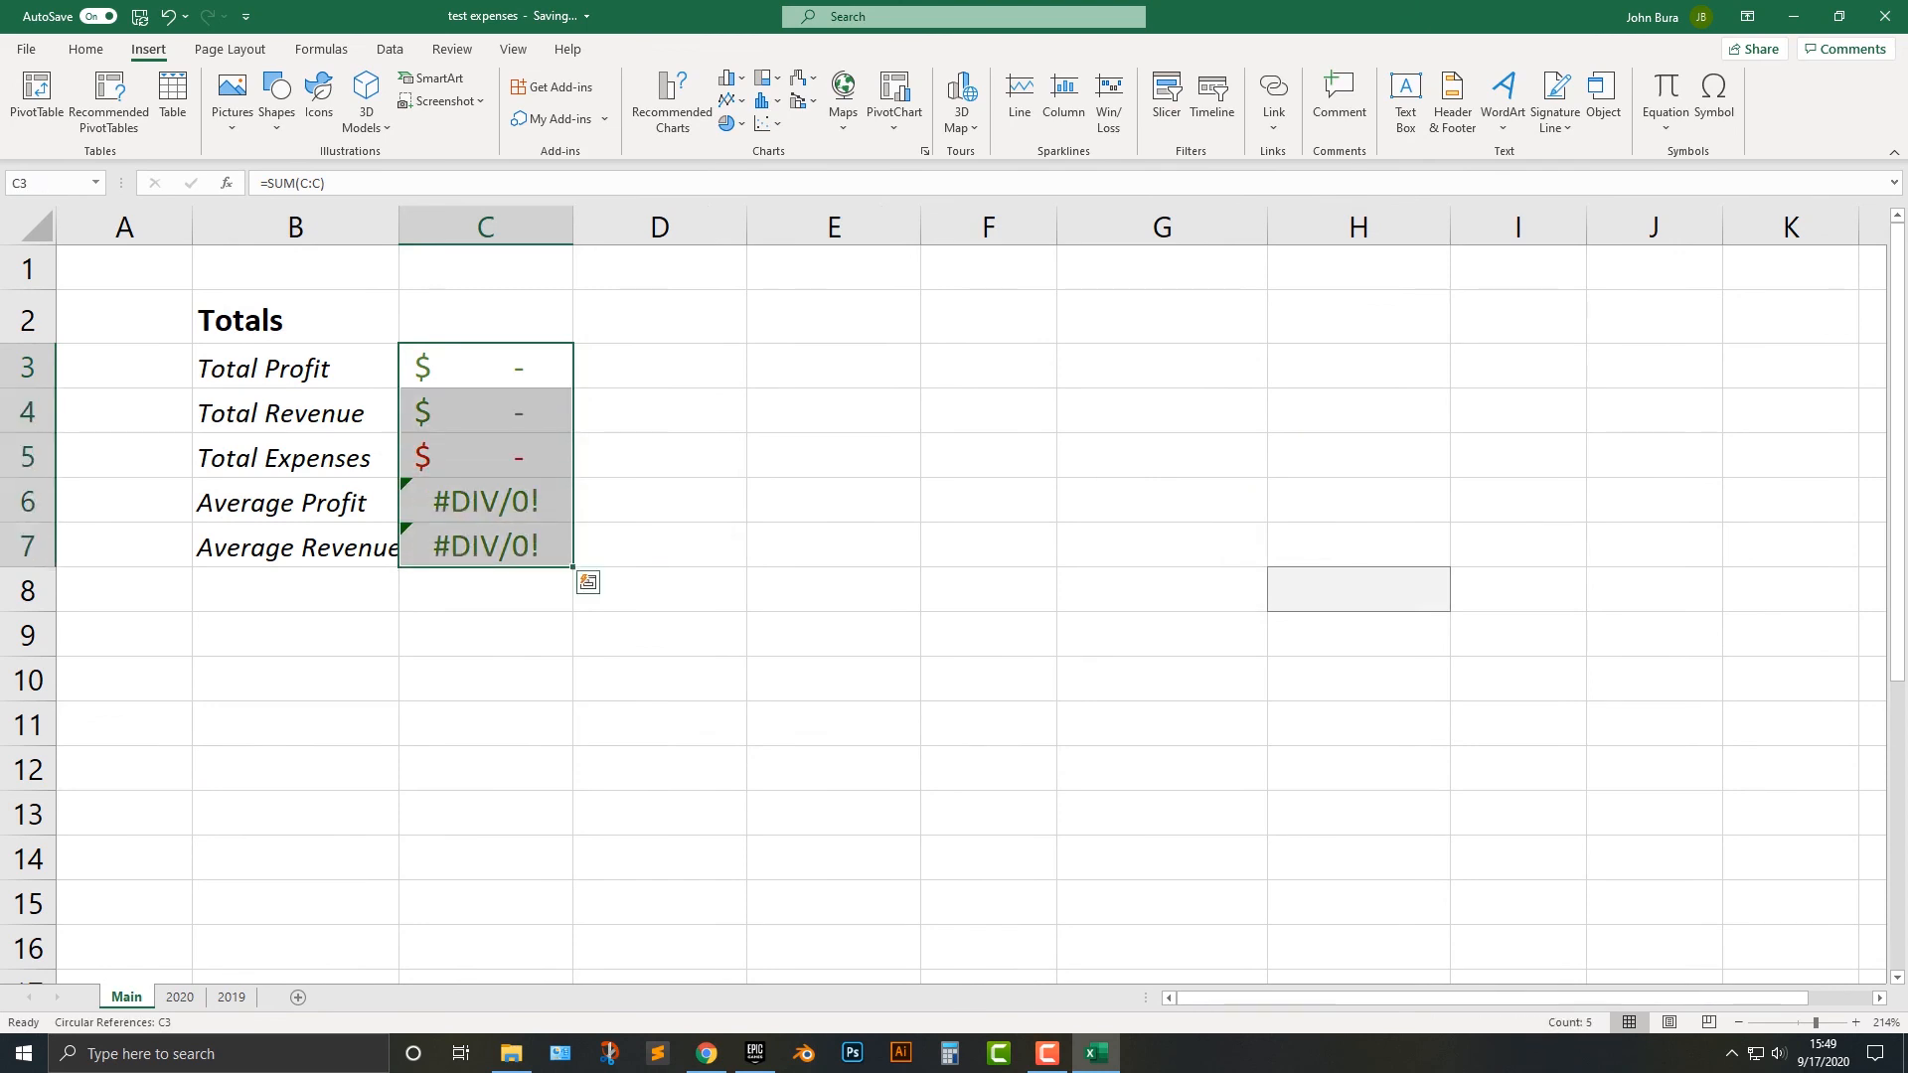
pyautogui.press('Delete')
pyautogui.hotkey('shift', 'Up')
pyautogui.hotkey('shift', 'Up')
pyautogui.hotkey('shift', 'Up')
pyautogui.hotkey('shift', 'Up')
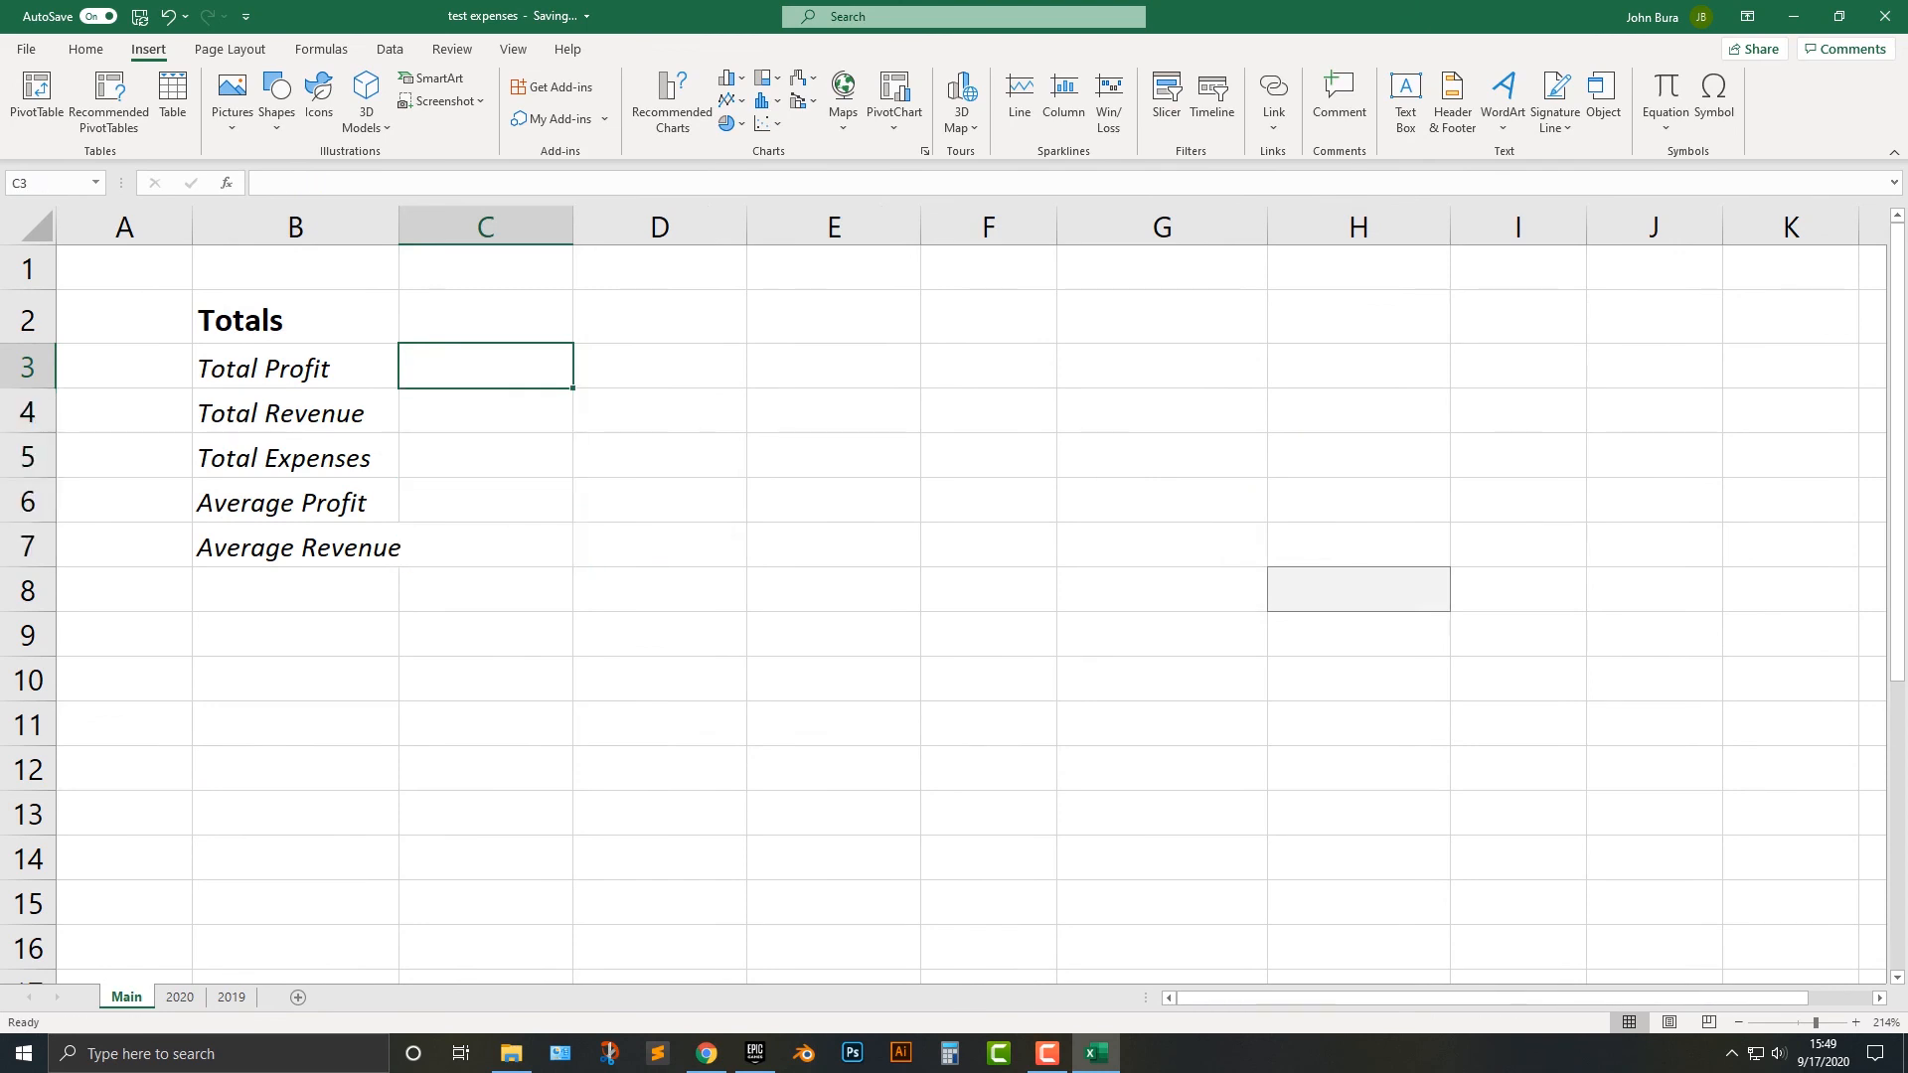
# Start a SUM formula in C3 of Main with 2020!H3 as its first argument.
pyautogui.write('=si,(')
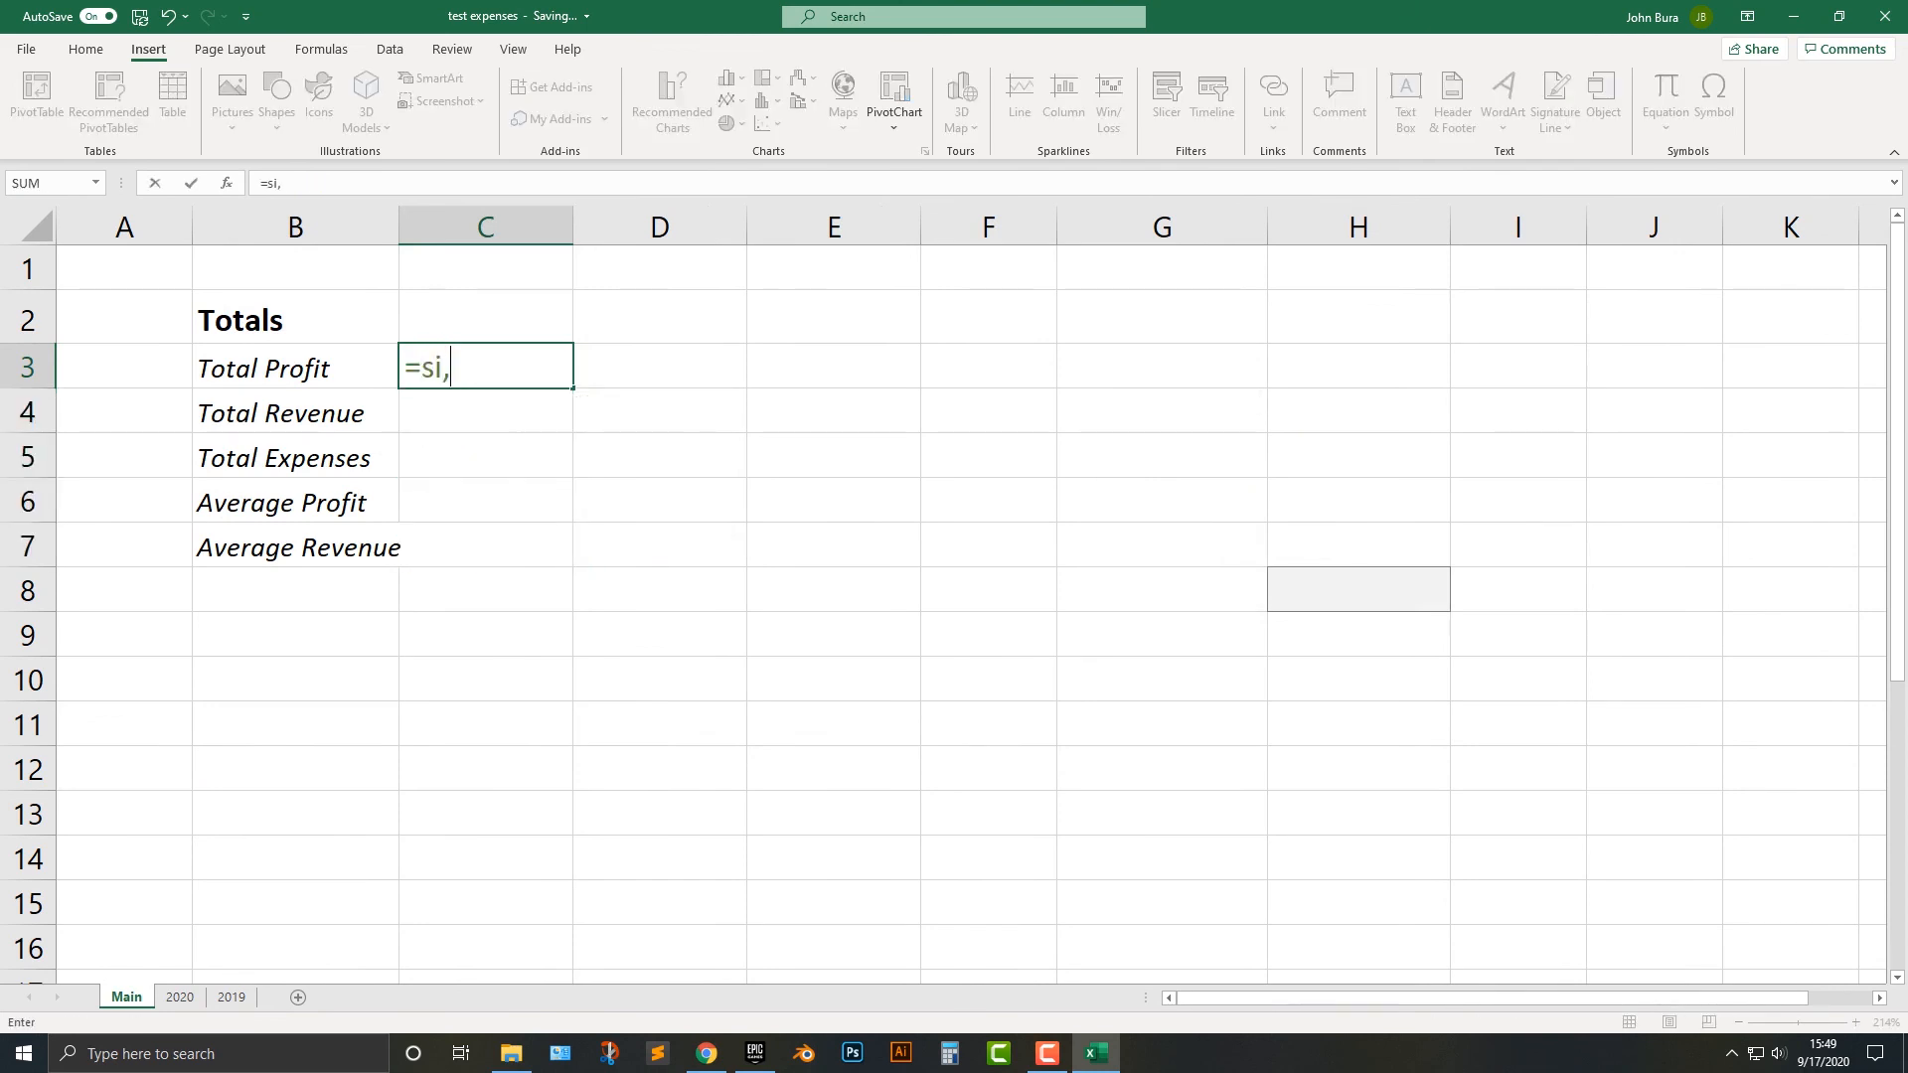
pyautogui.press('BackSpace')
pyautogui.press('BackSpace')
pyautogui.press('BackSpace')
pyautogui.write('um(')
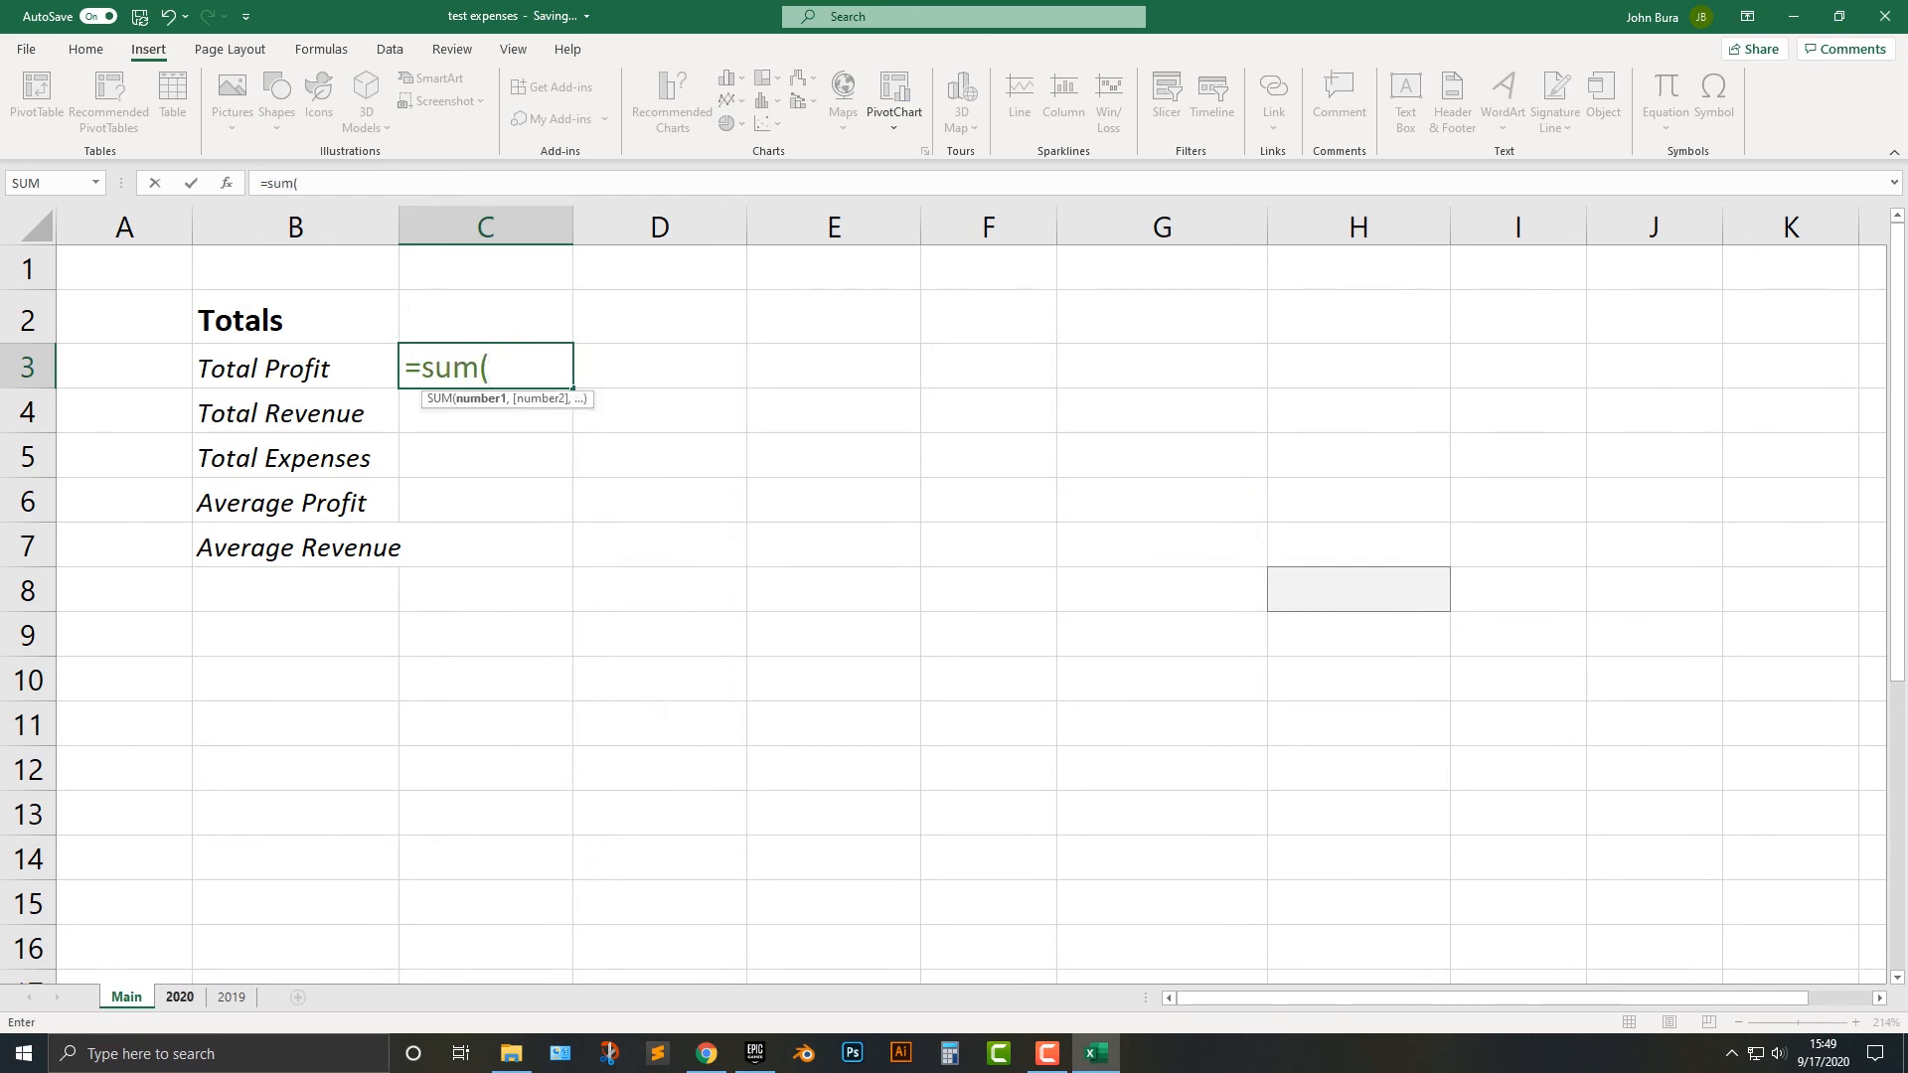
pyautogui.click(180, 996)
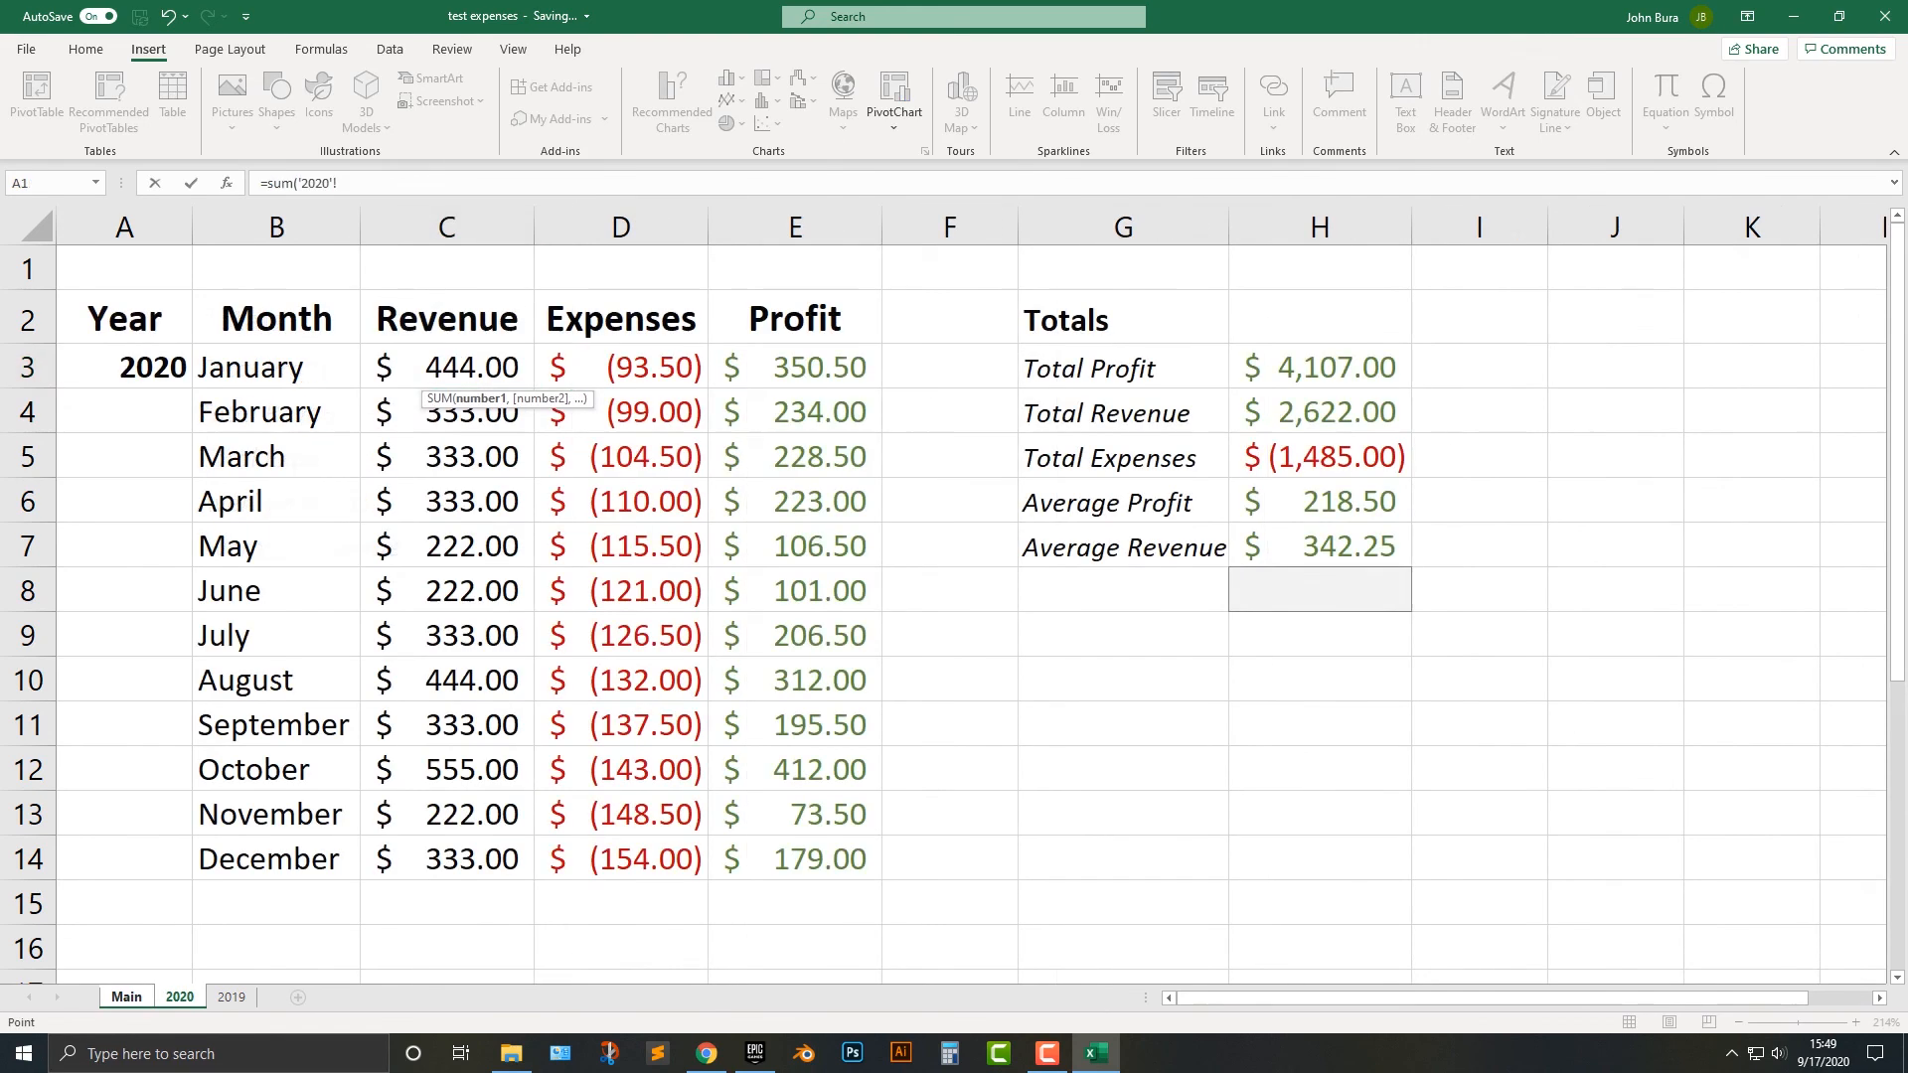
pyautogui.click(1320, 368)
pyautogui.click(127, 996)
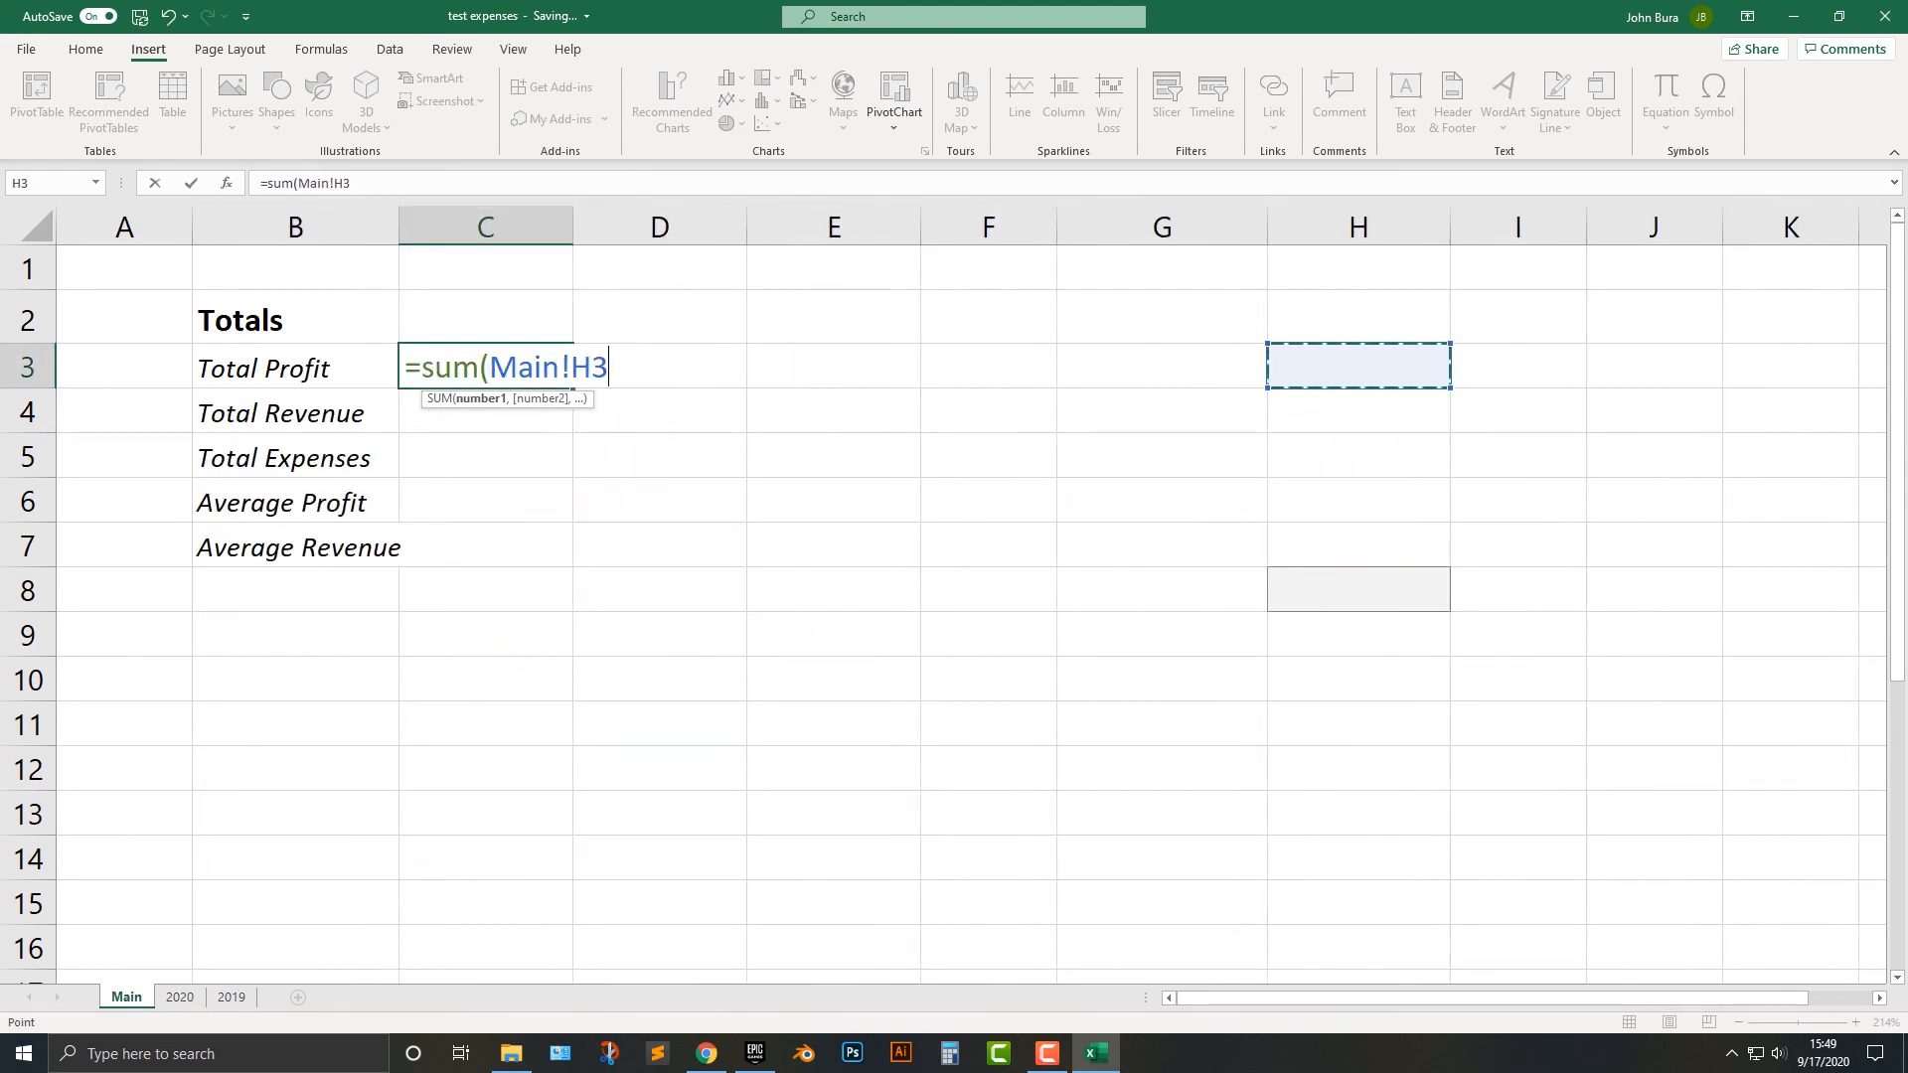
pyautogui.moveTo(561, 368); pyautogui.dragTo(490, 368)
pyautogui.write('2020!H3')
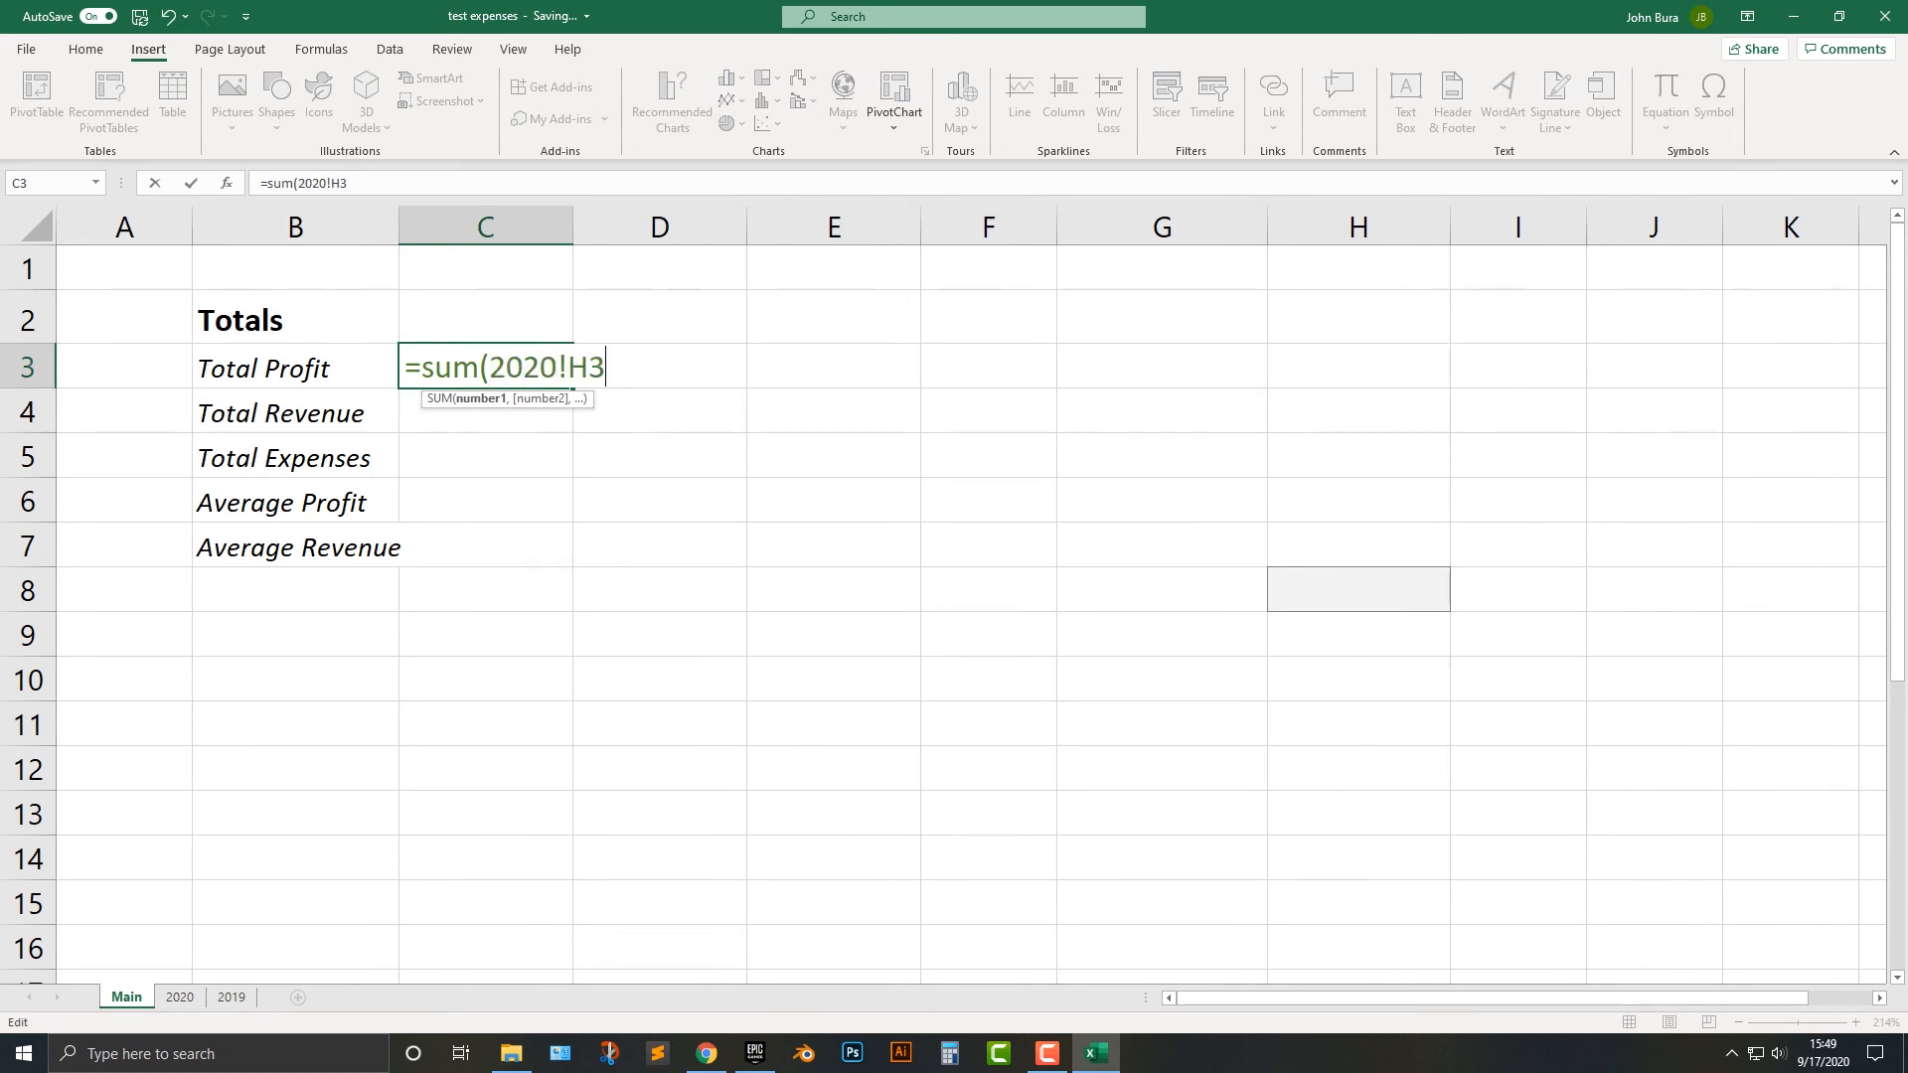
pyautogui.write(',2019')
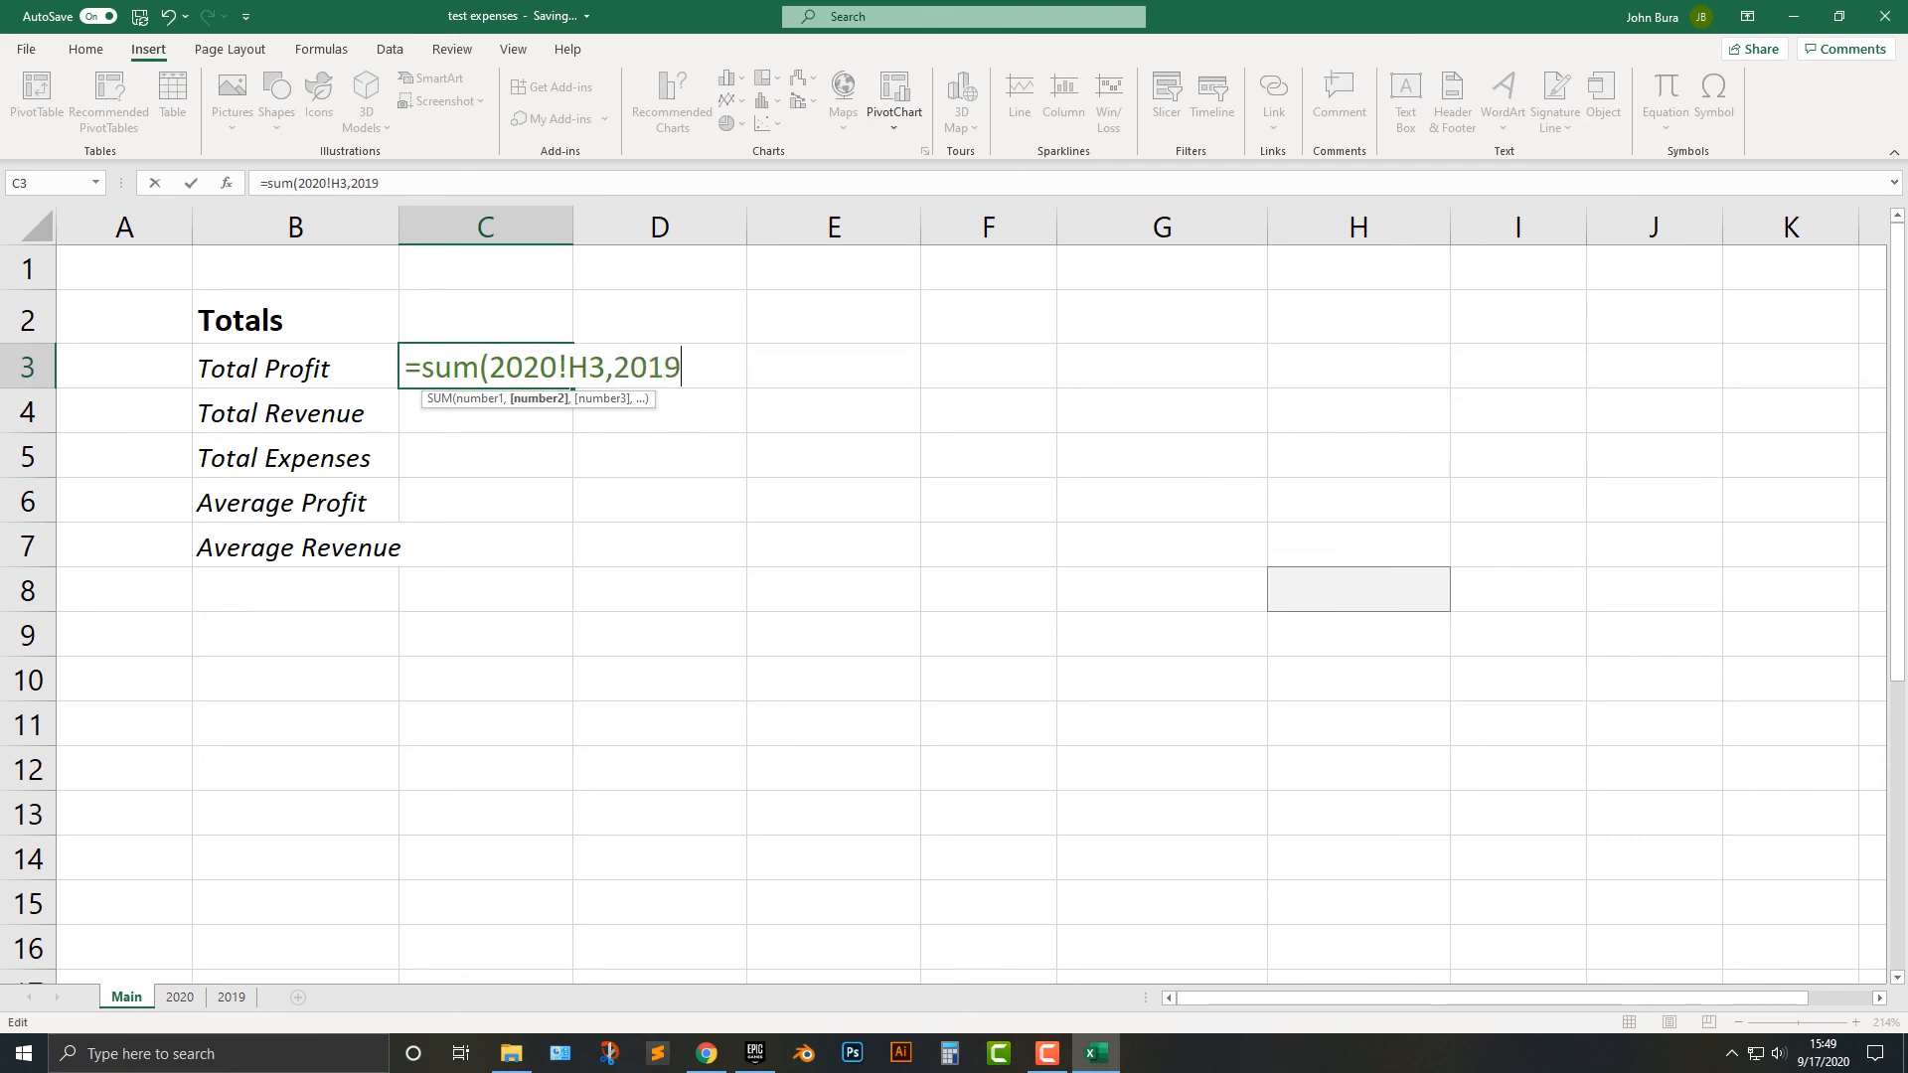
pyautogui.write('H3)')
# Add 2019H3 as the second SUM argument in C3 and enter the formula with the suggested correction.
pyautogui.press('Return')
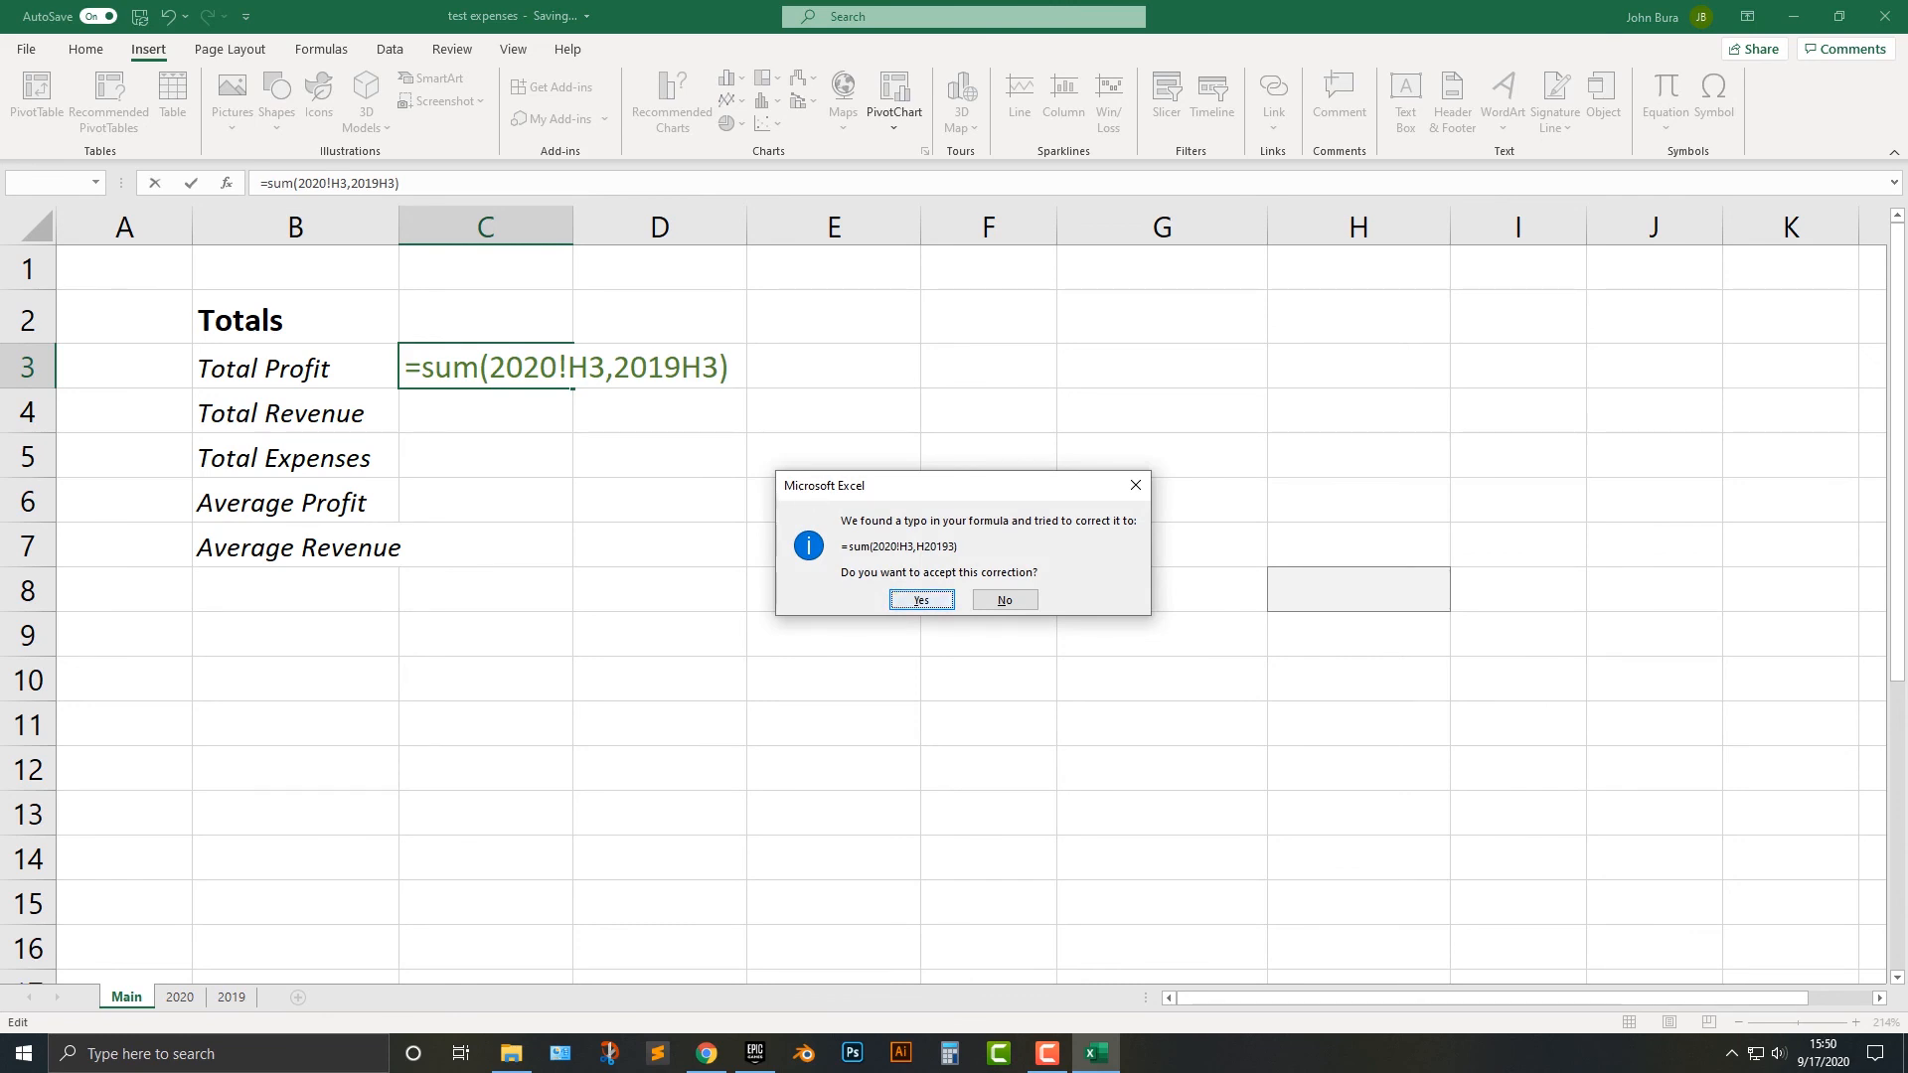
pyautogui.press('Return')
# Replace the second argument of the Total Profit formula in C3 with '2019'!H3.
pyautogui.click(540, 368)
pyautogui.doubleClick(540, 368)
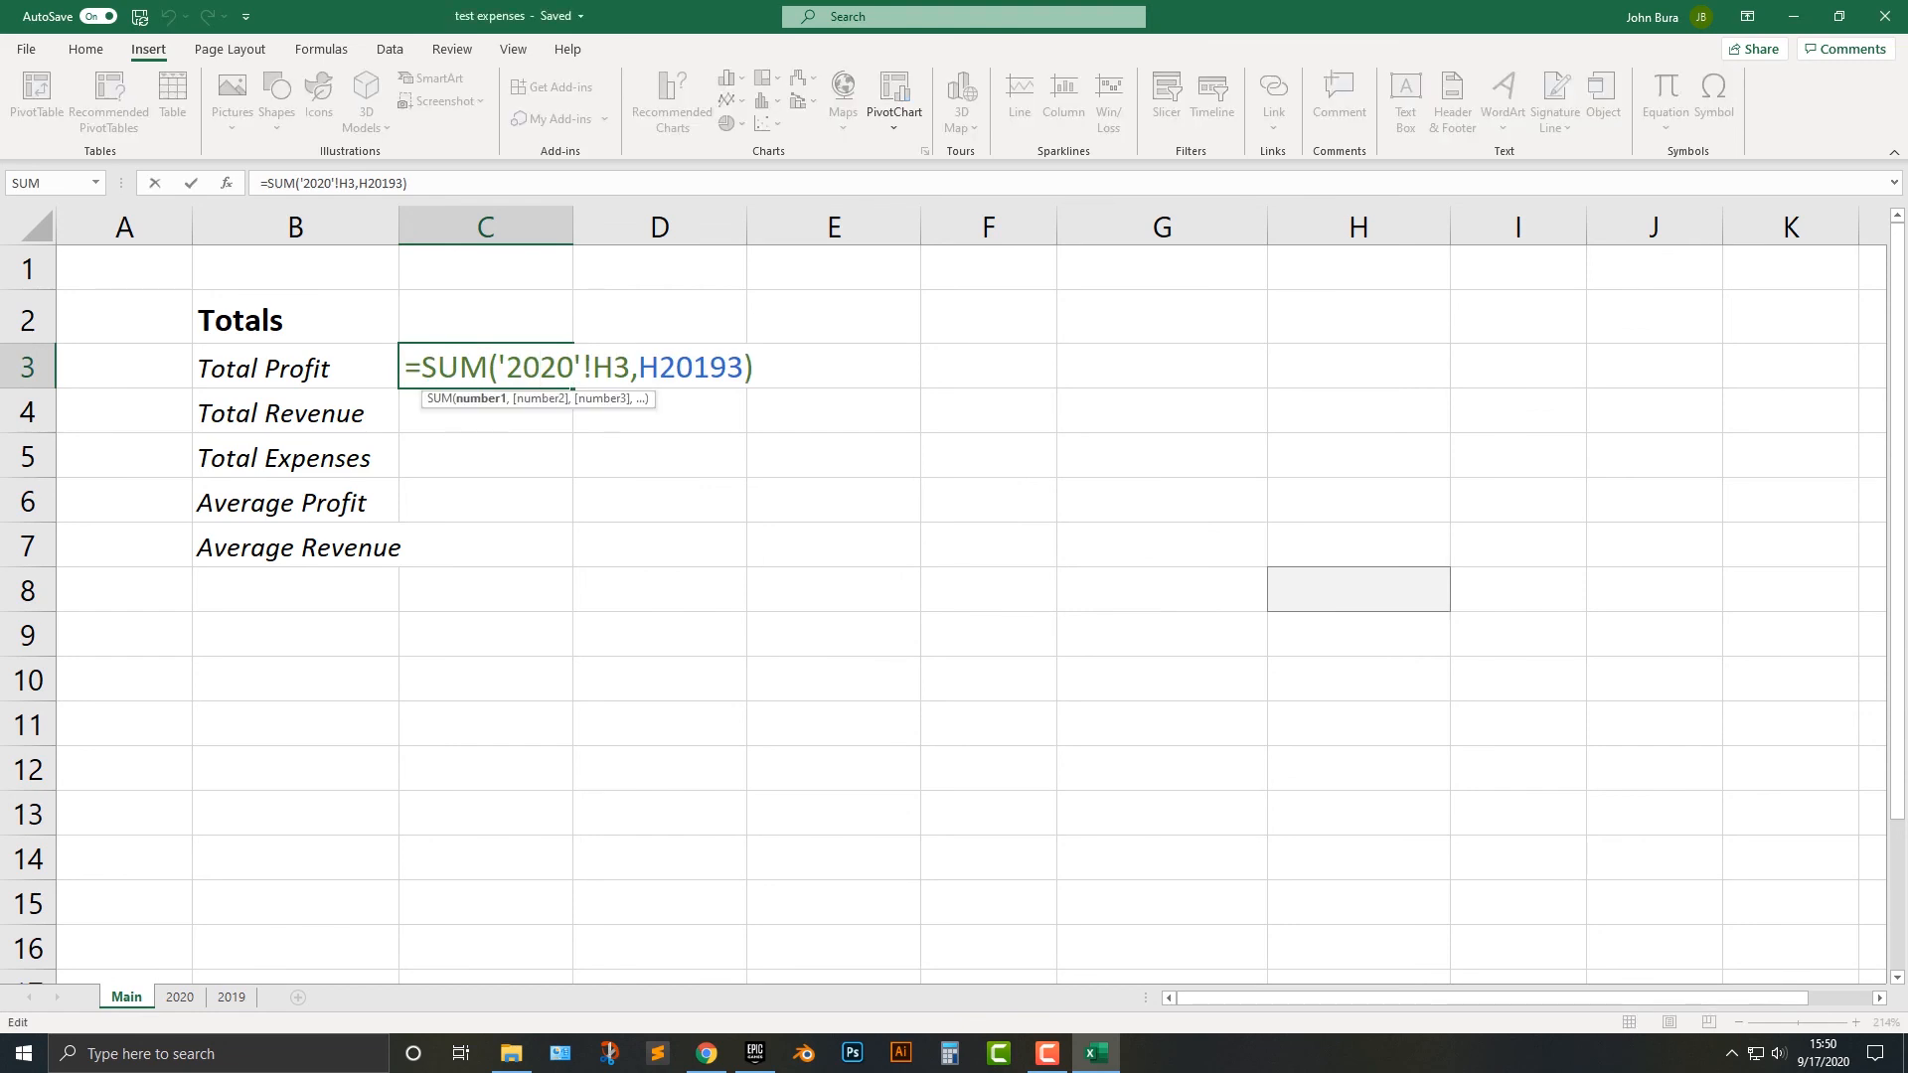
pyautogui.click(639, 368)
pyautogui.hotkey('ctrl', 'shift', 'Right')
pyautogui.press('BackSpace')
pyautogui.write('"')
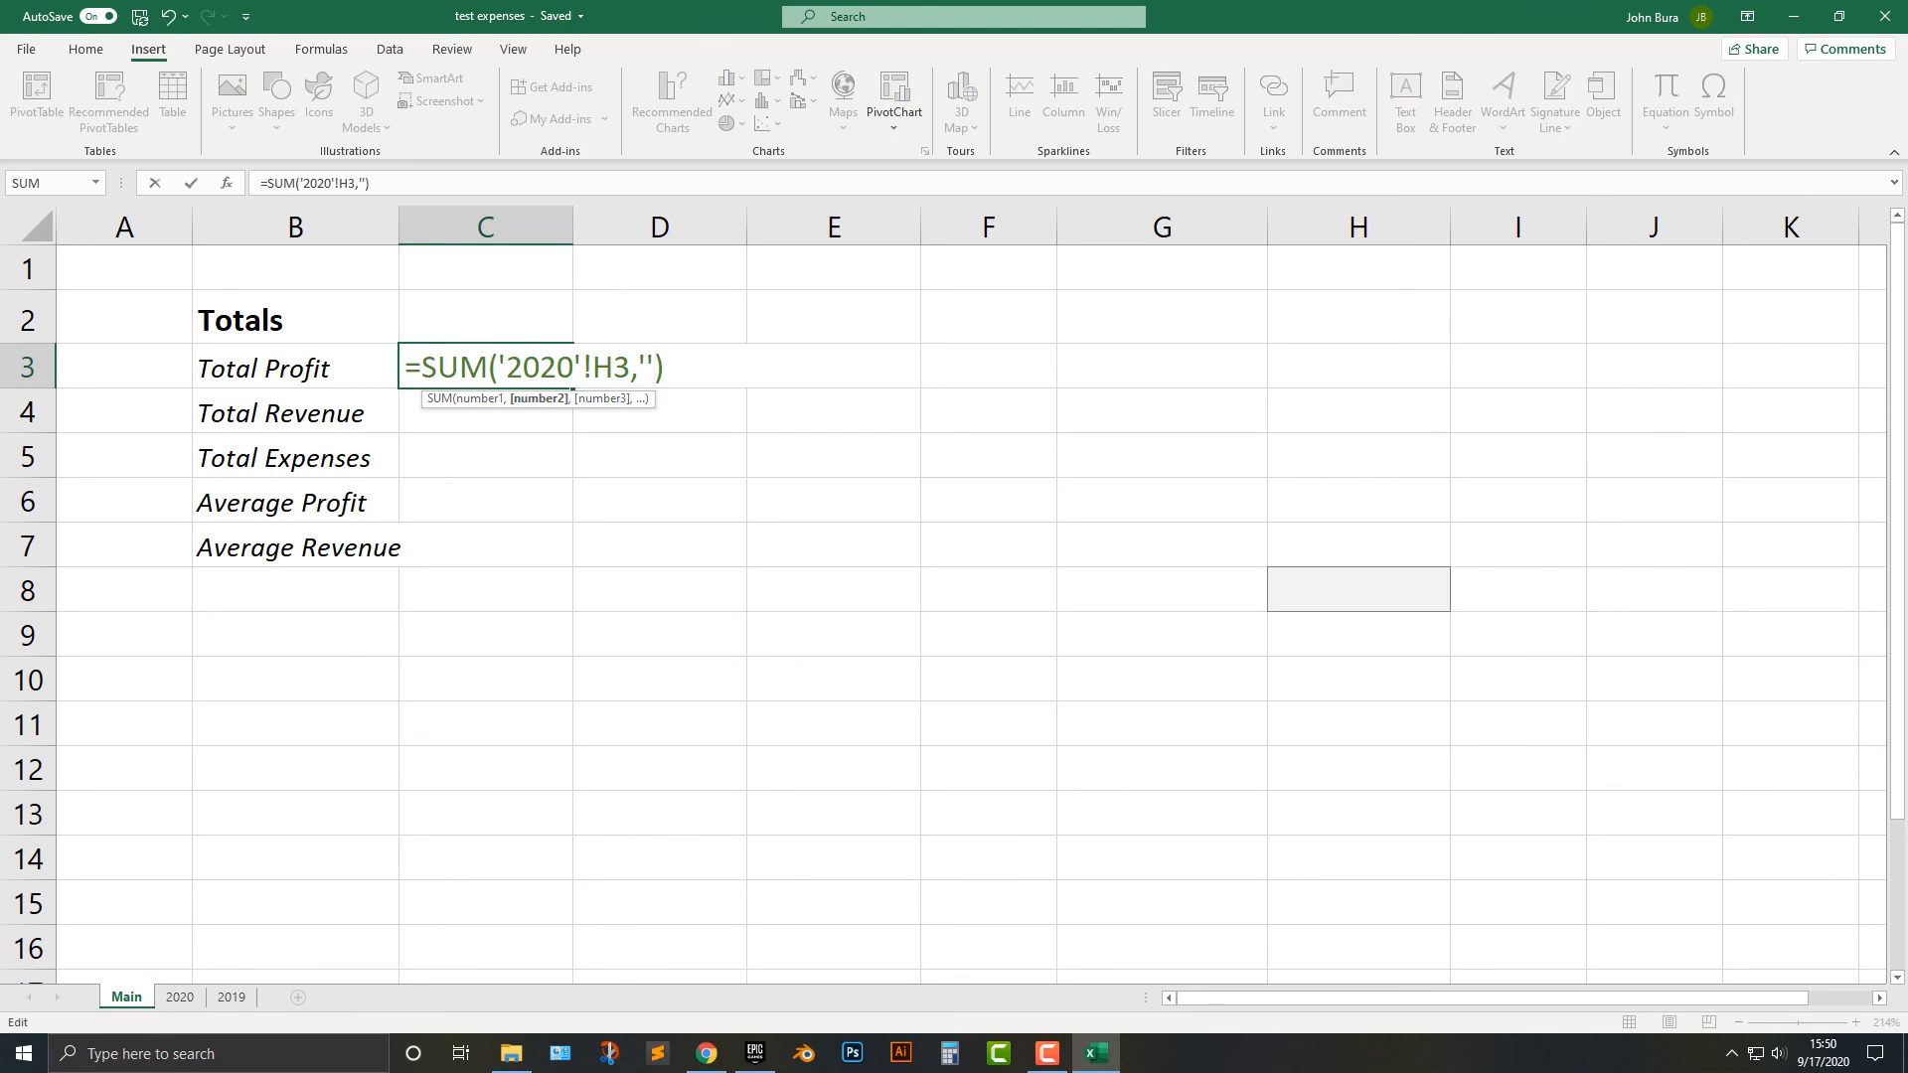
pyautogui.write('2019')
pyautogui.write('!h')
pyautogui.press('BackSpace')
pyautogui.write('H3')
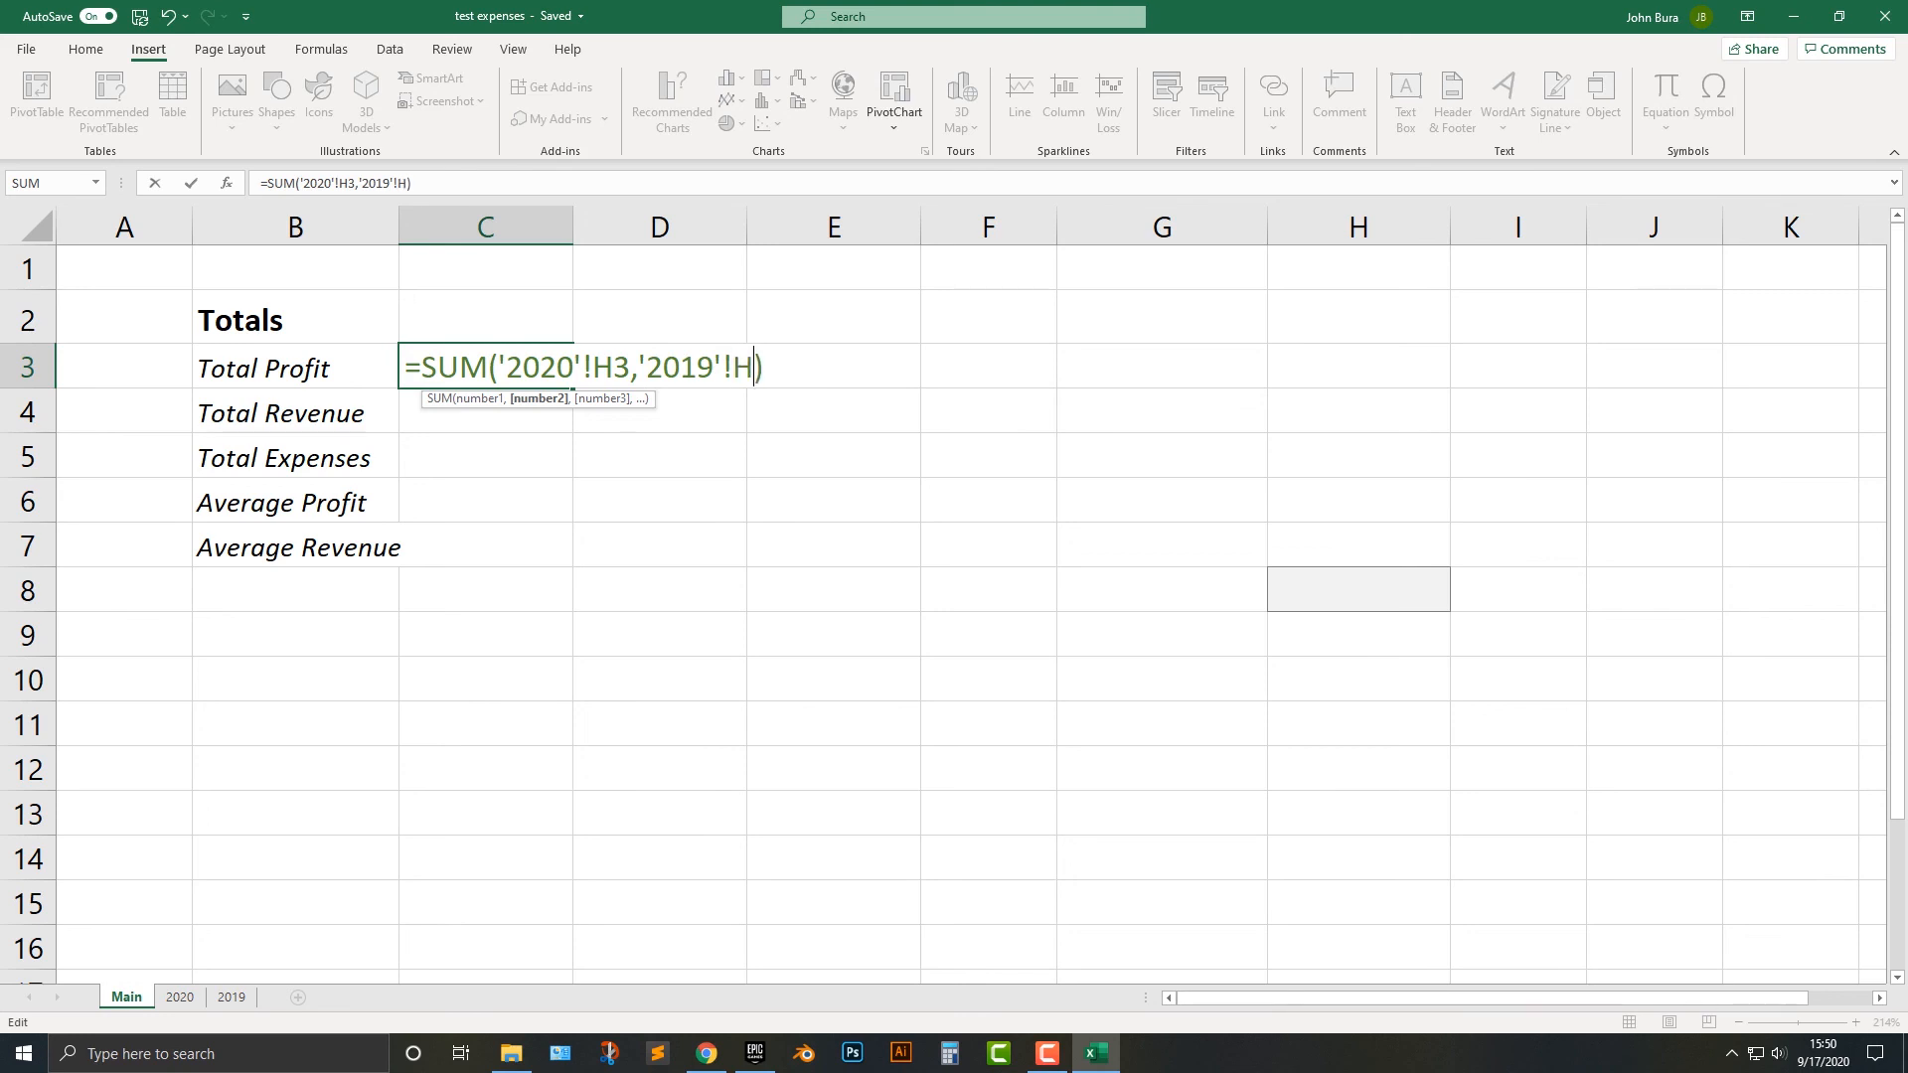
pyautogui.press('Return')
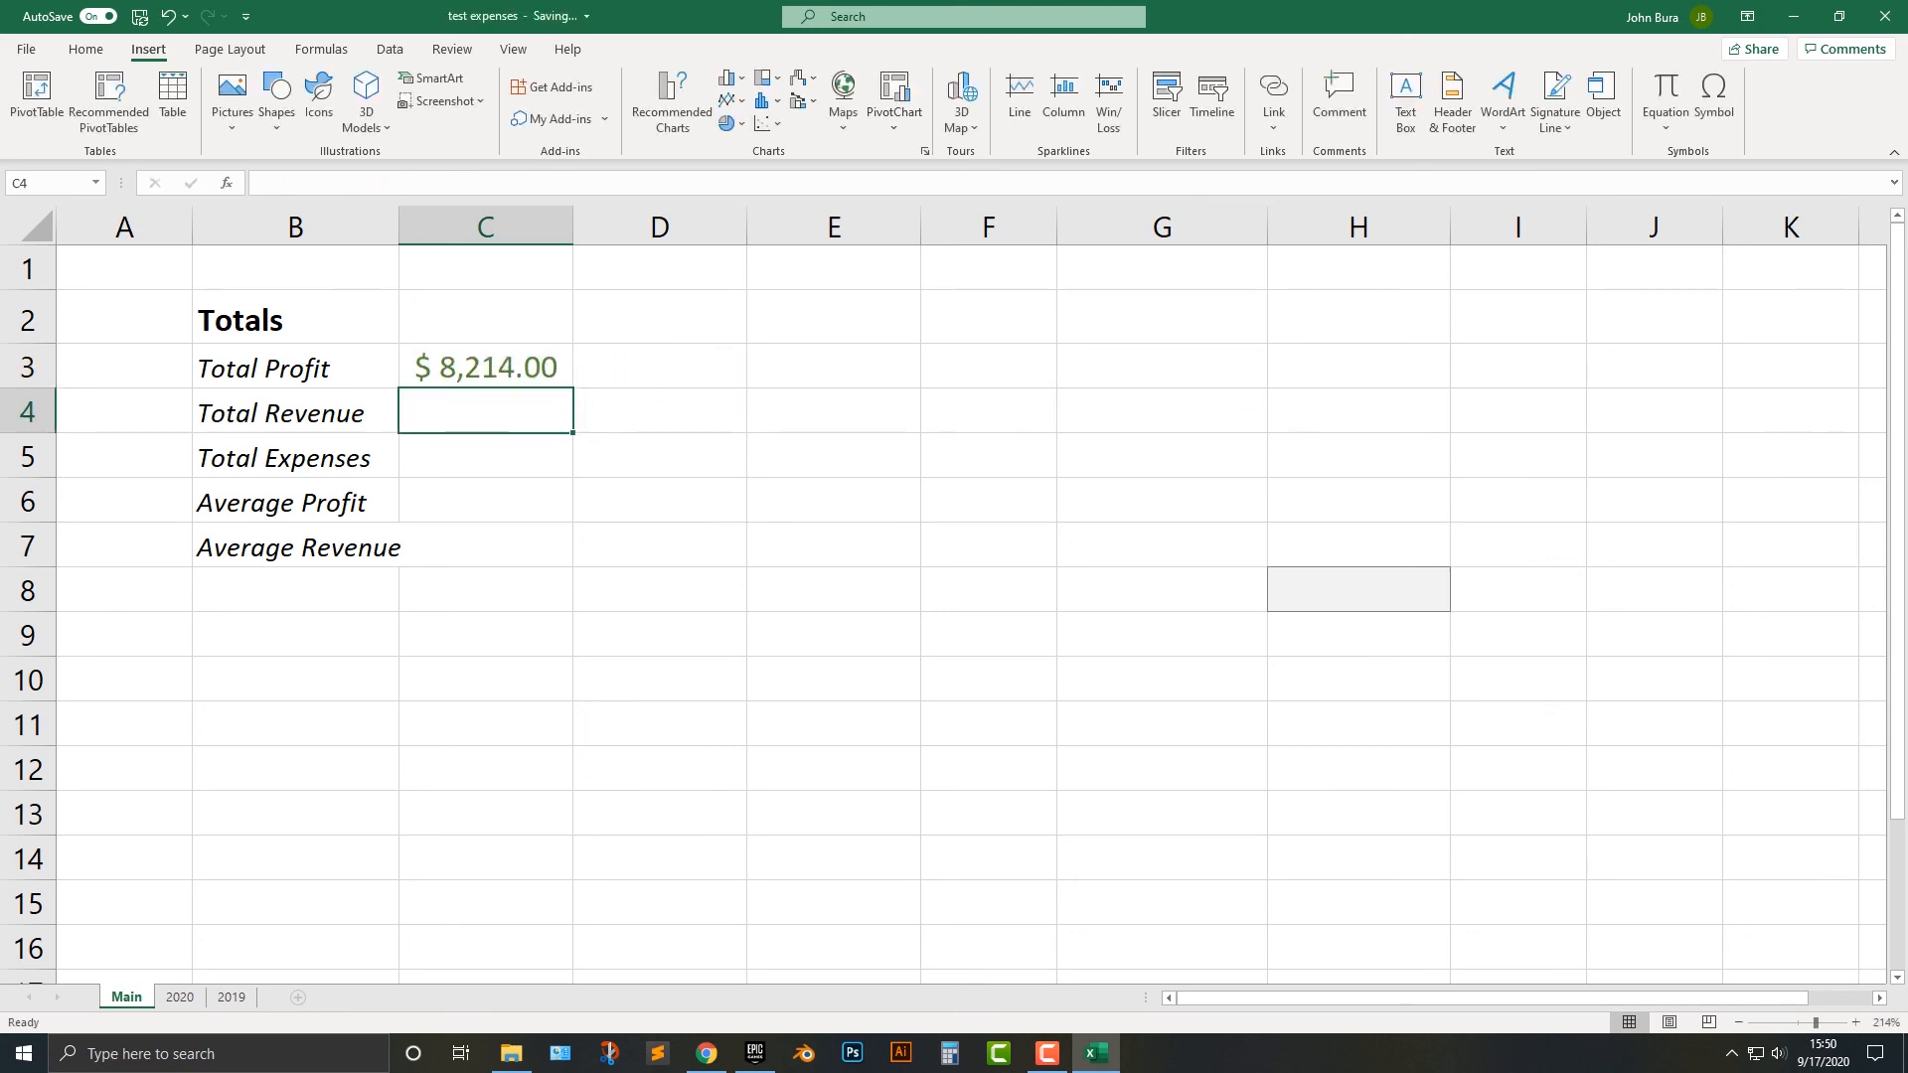
# Fill the Total Profit formula from C3 down to C4 and check its references against the 2020 sheet.
pyautogui.press('Up')
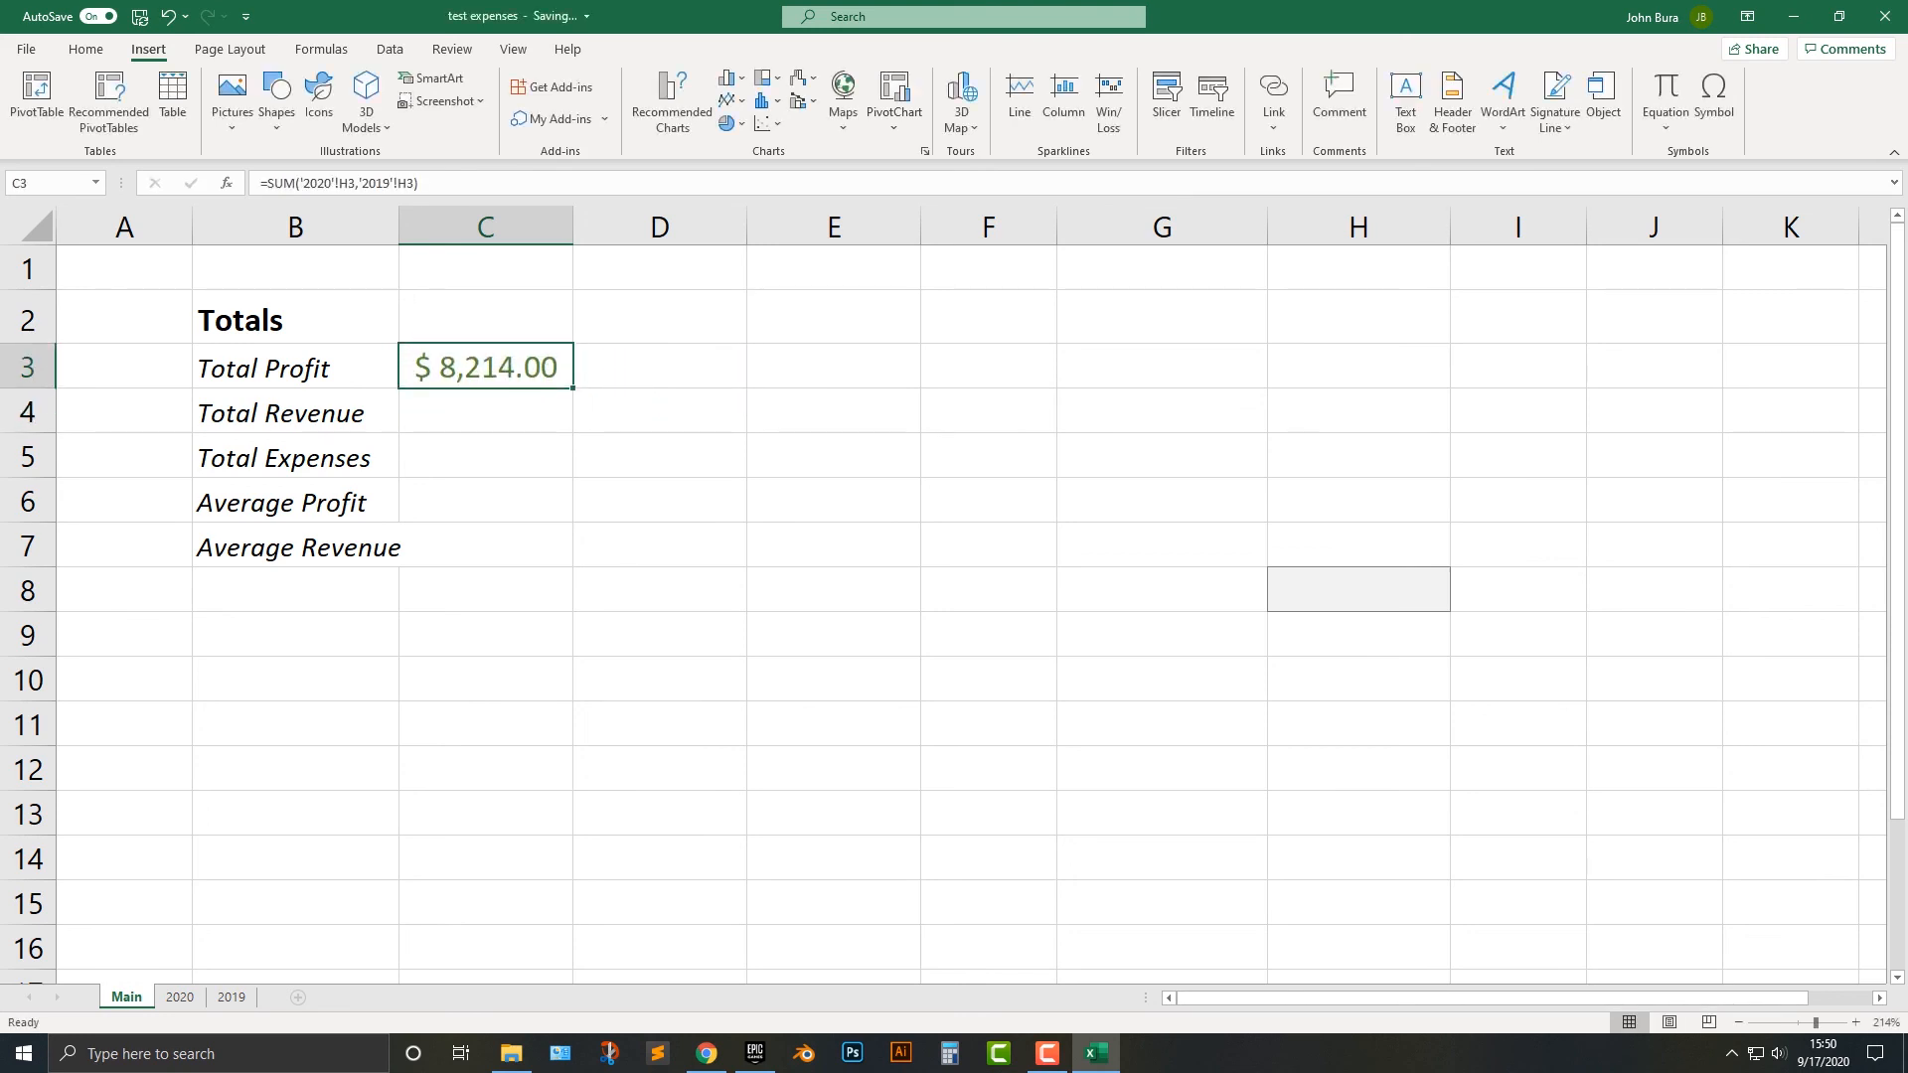
pyautogui.moveTo(573, 388); pyautogui.dragTo(576, 434)
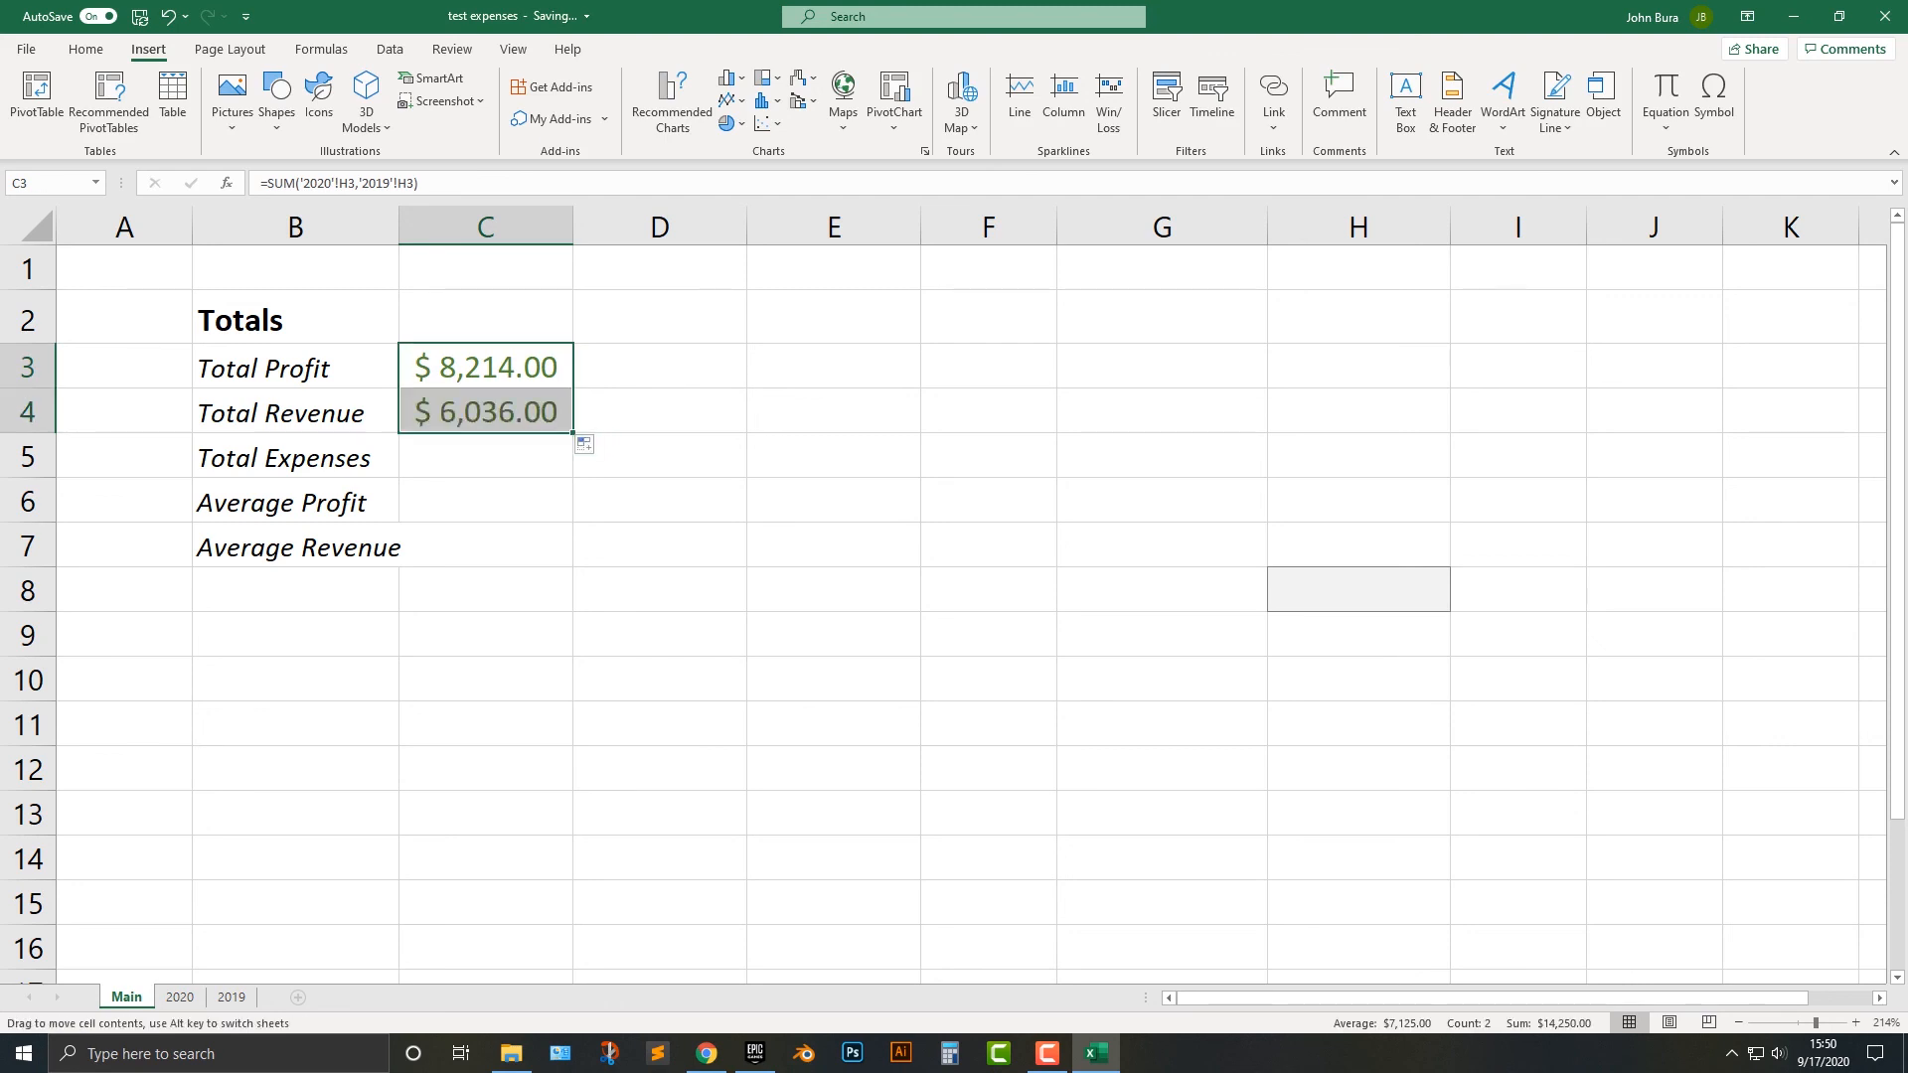
pyautogui.click(488, 412)
pyautogui.doubleClick(488, 412)
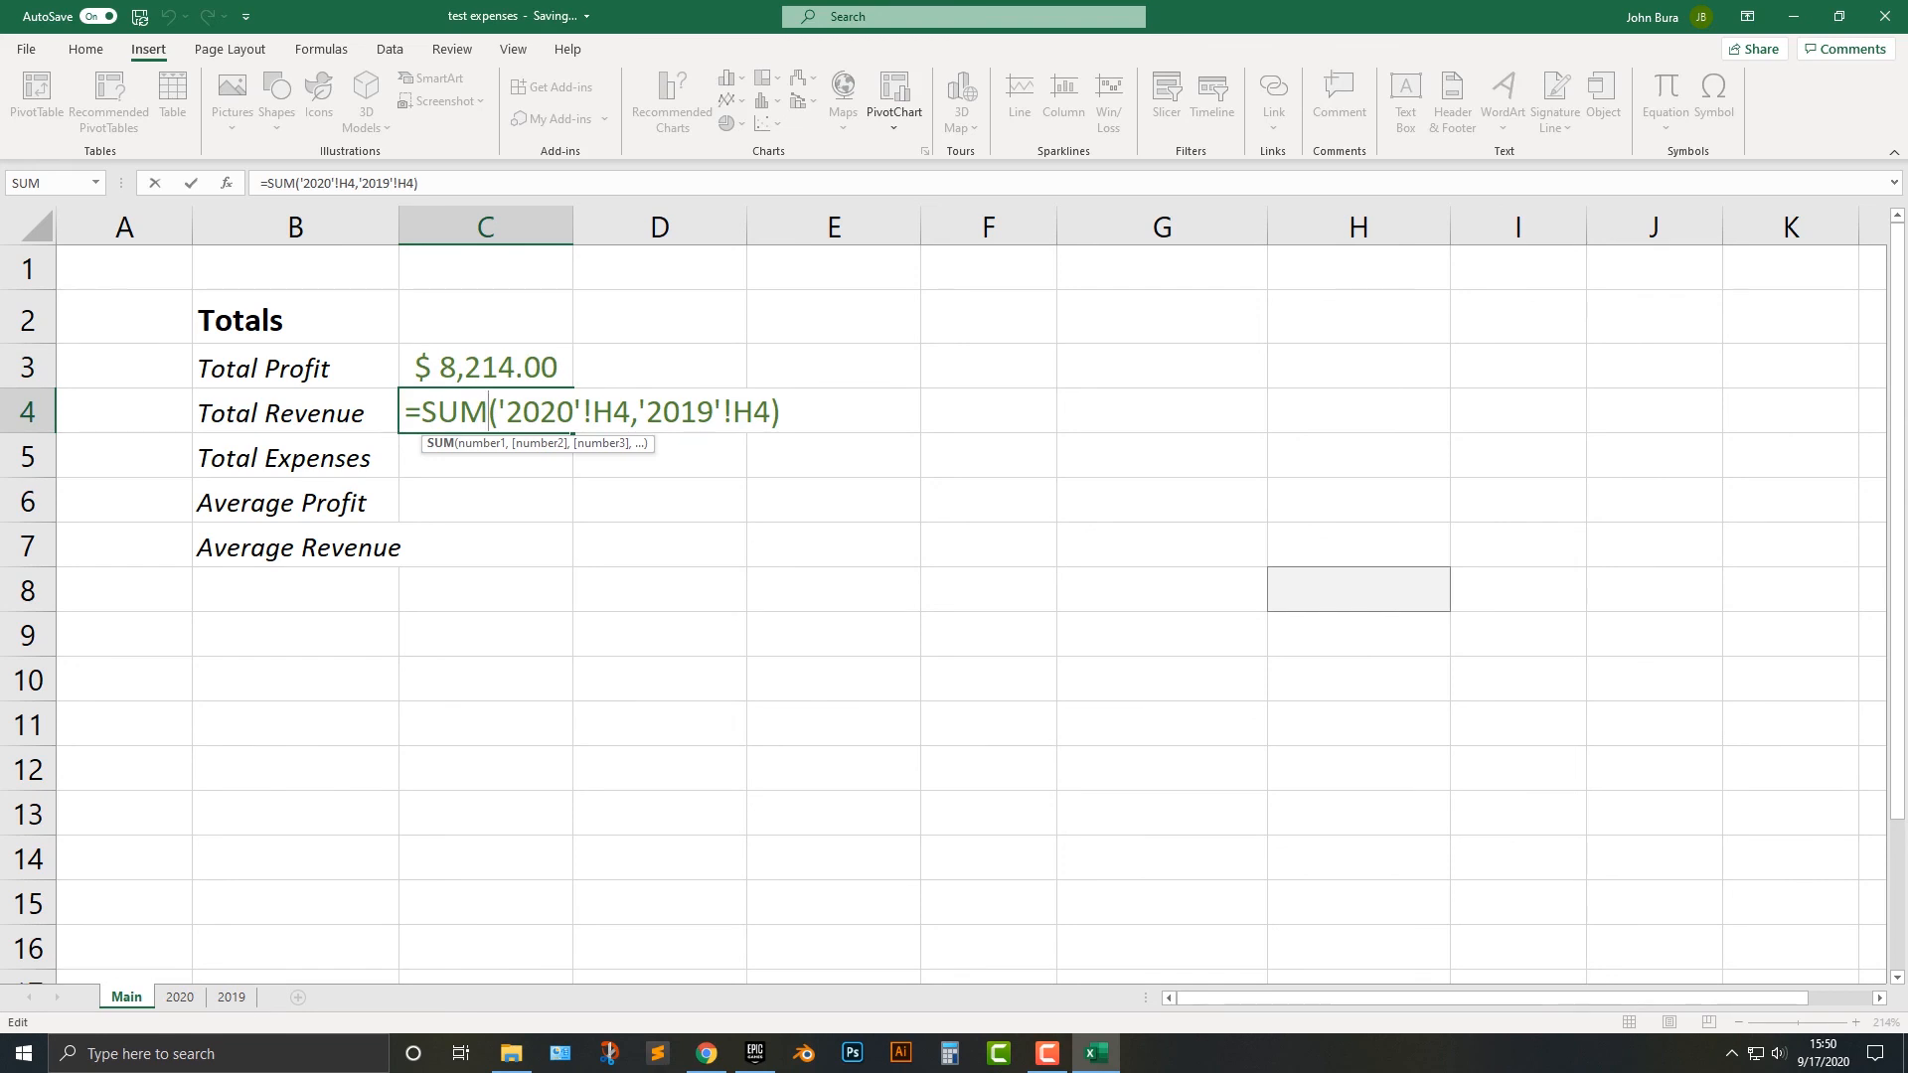
pyautogui.click(180, 997)
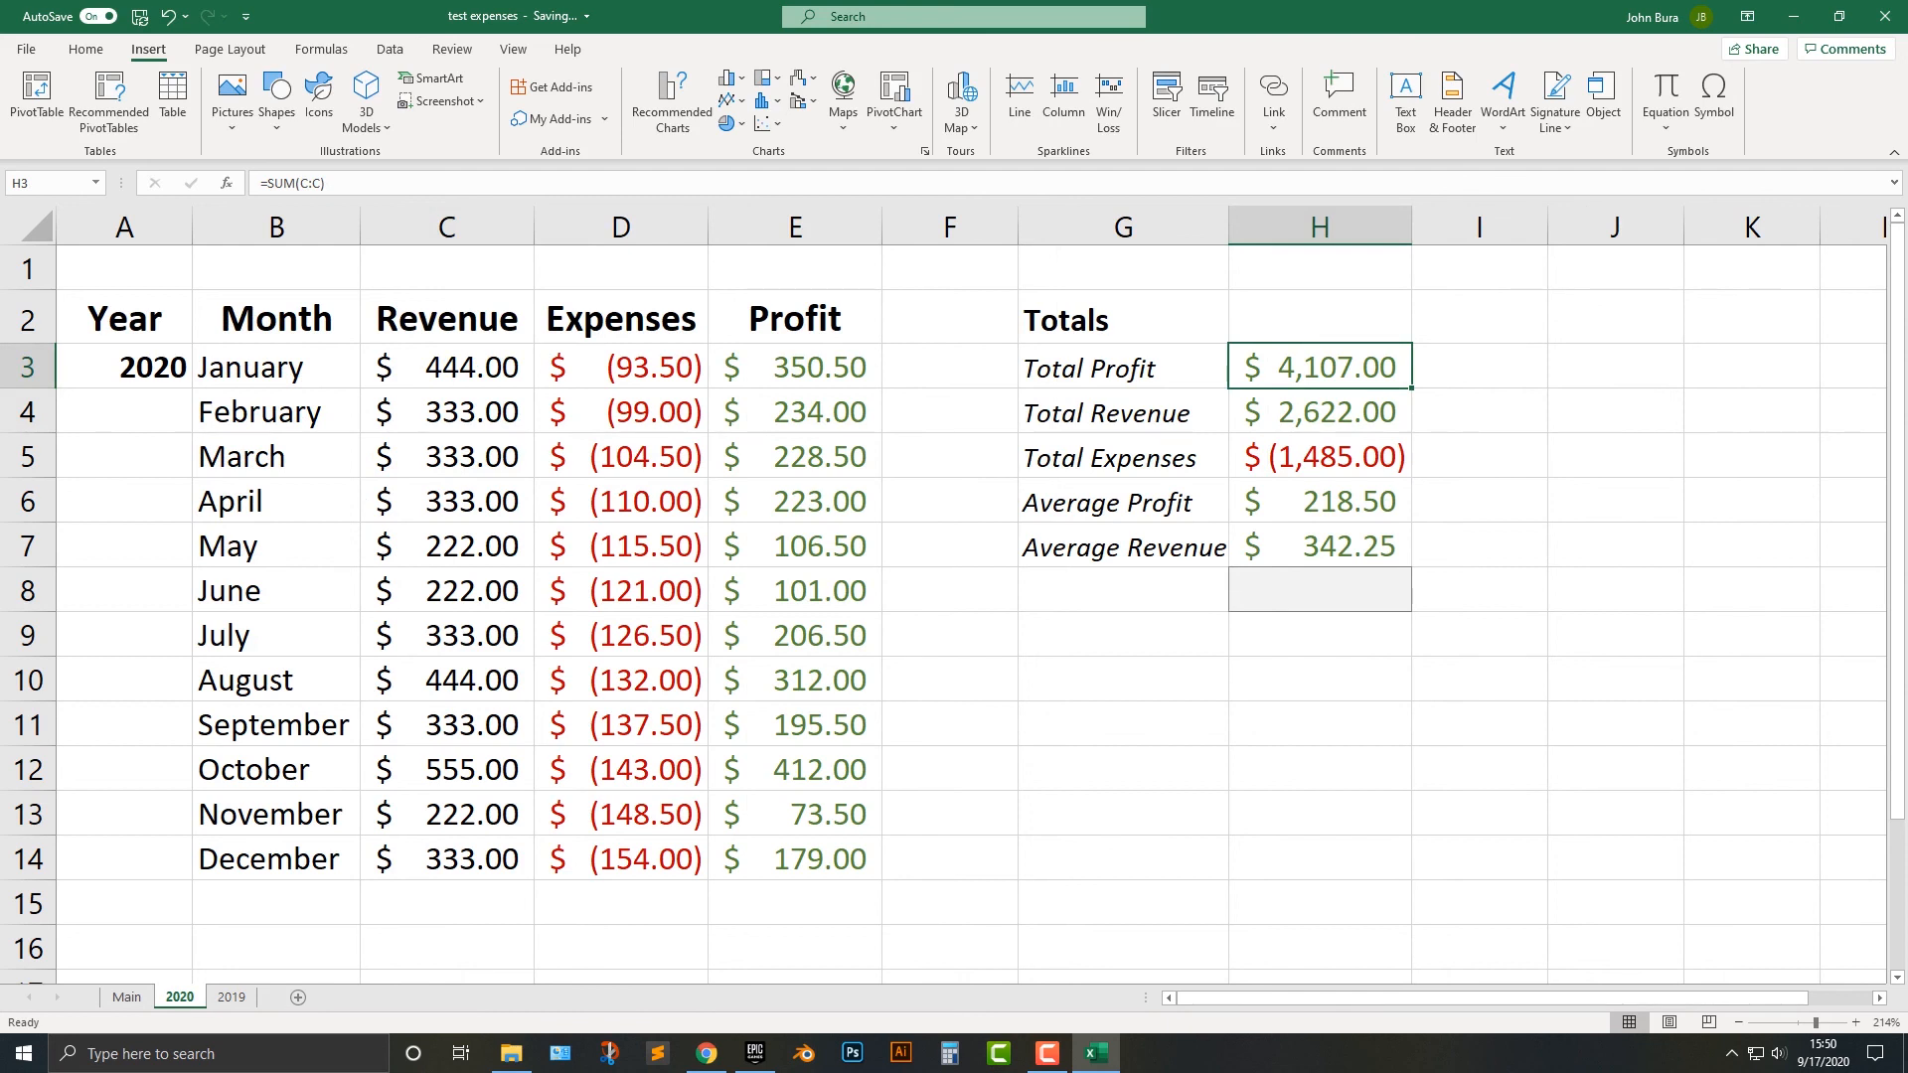
pyautogui.click(126, 997)
# Fill the Total Revenue formula from C4 down through C7 and autofit the width of column C.
pyautogui.moveTo(572, 433); pyautogui.dragTo(574, 568)
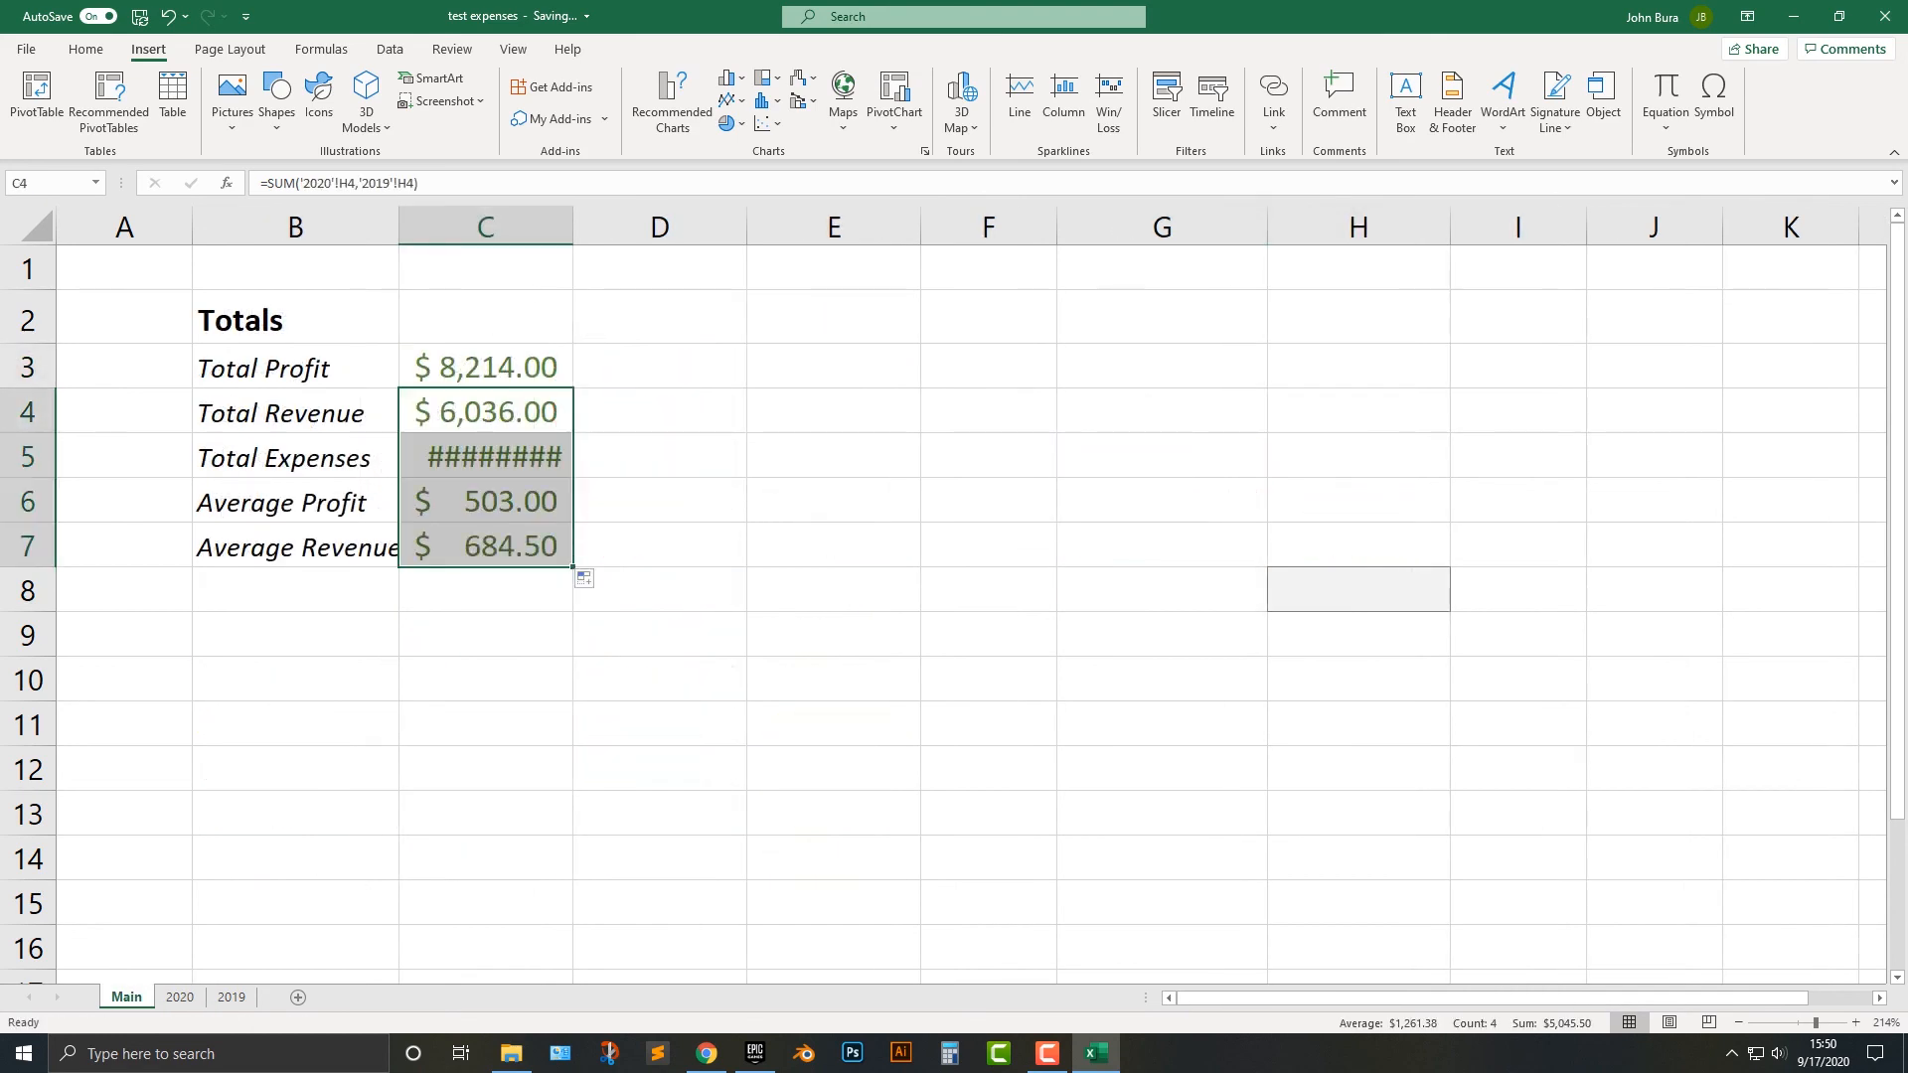
pyautogui.click(485, 457)
pyautogui.doubleClick(573, 227)
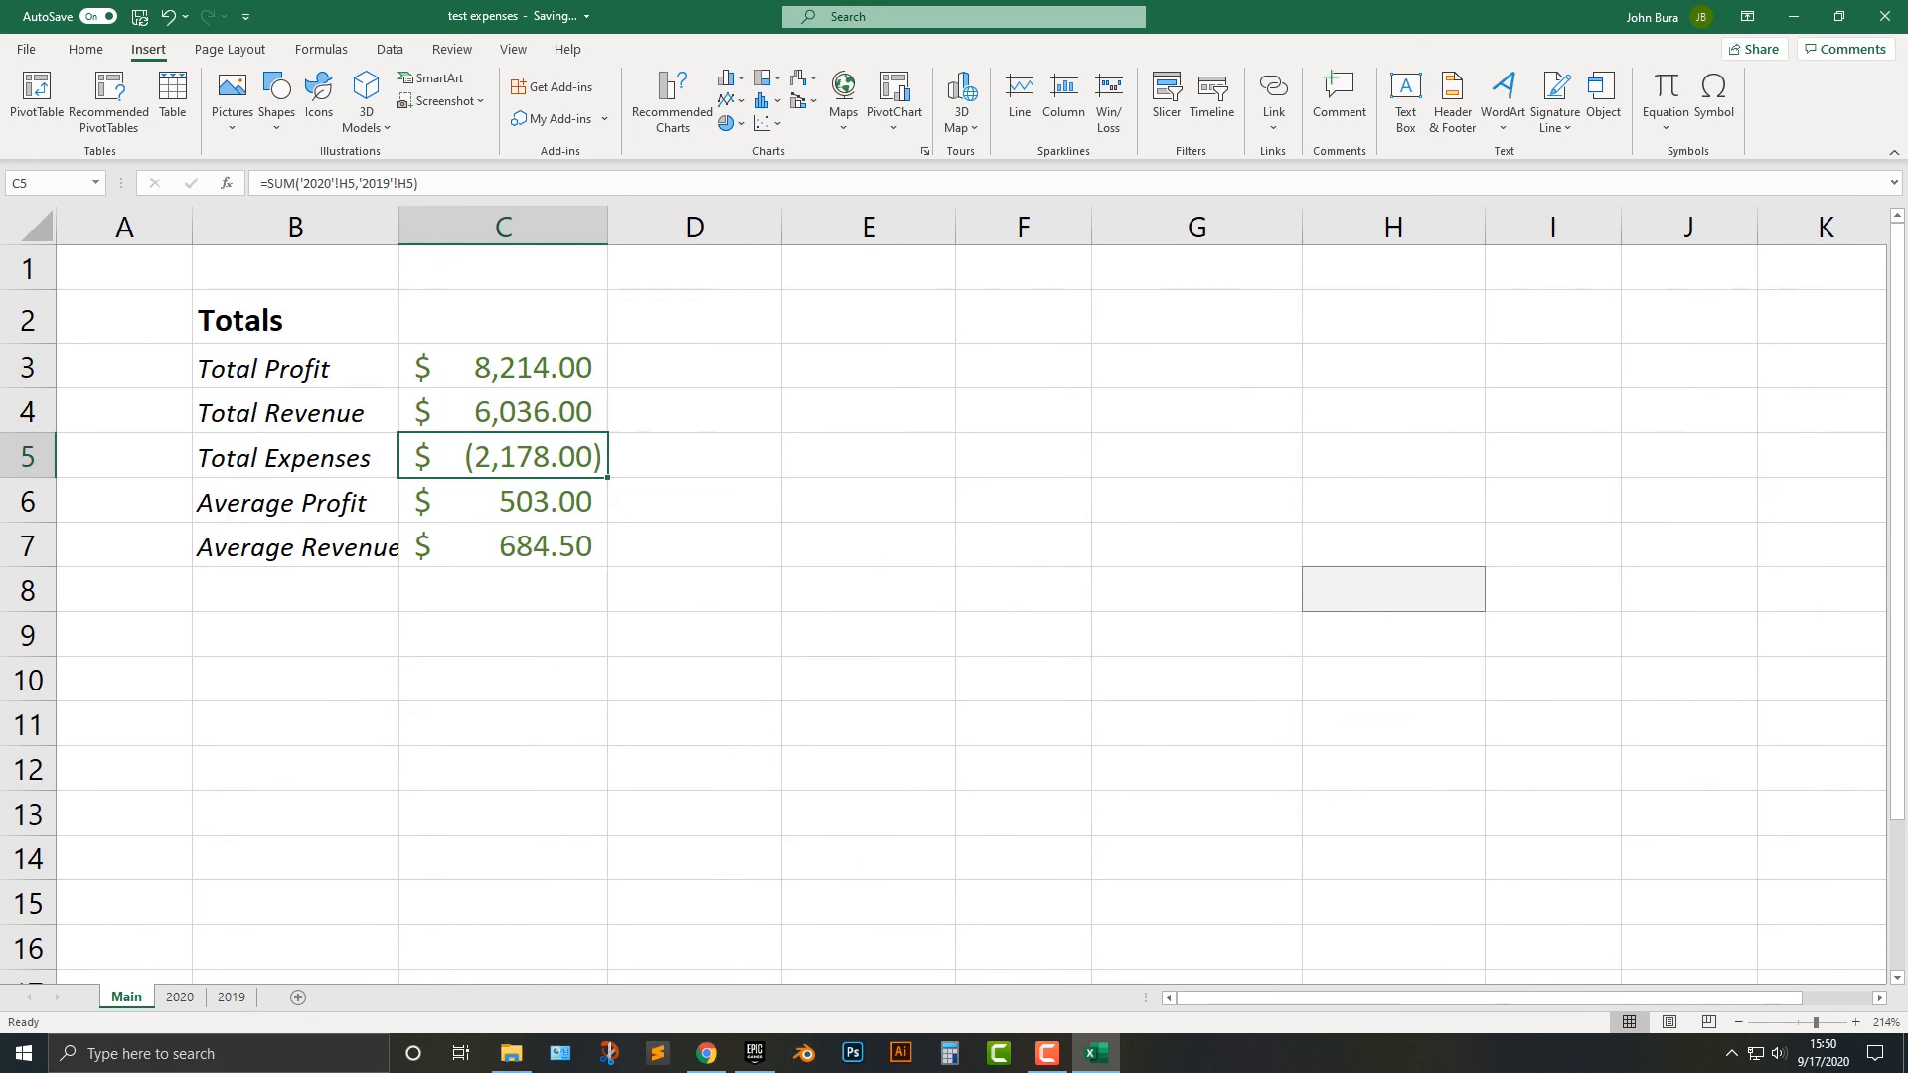
# Color the Total Expenses amount in C5 red.
pyautogui.click(85, 50)
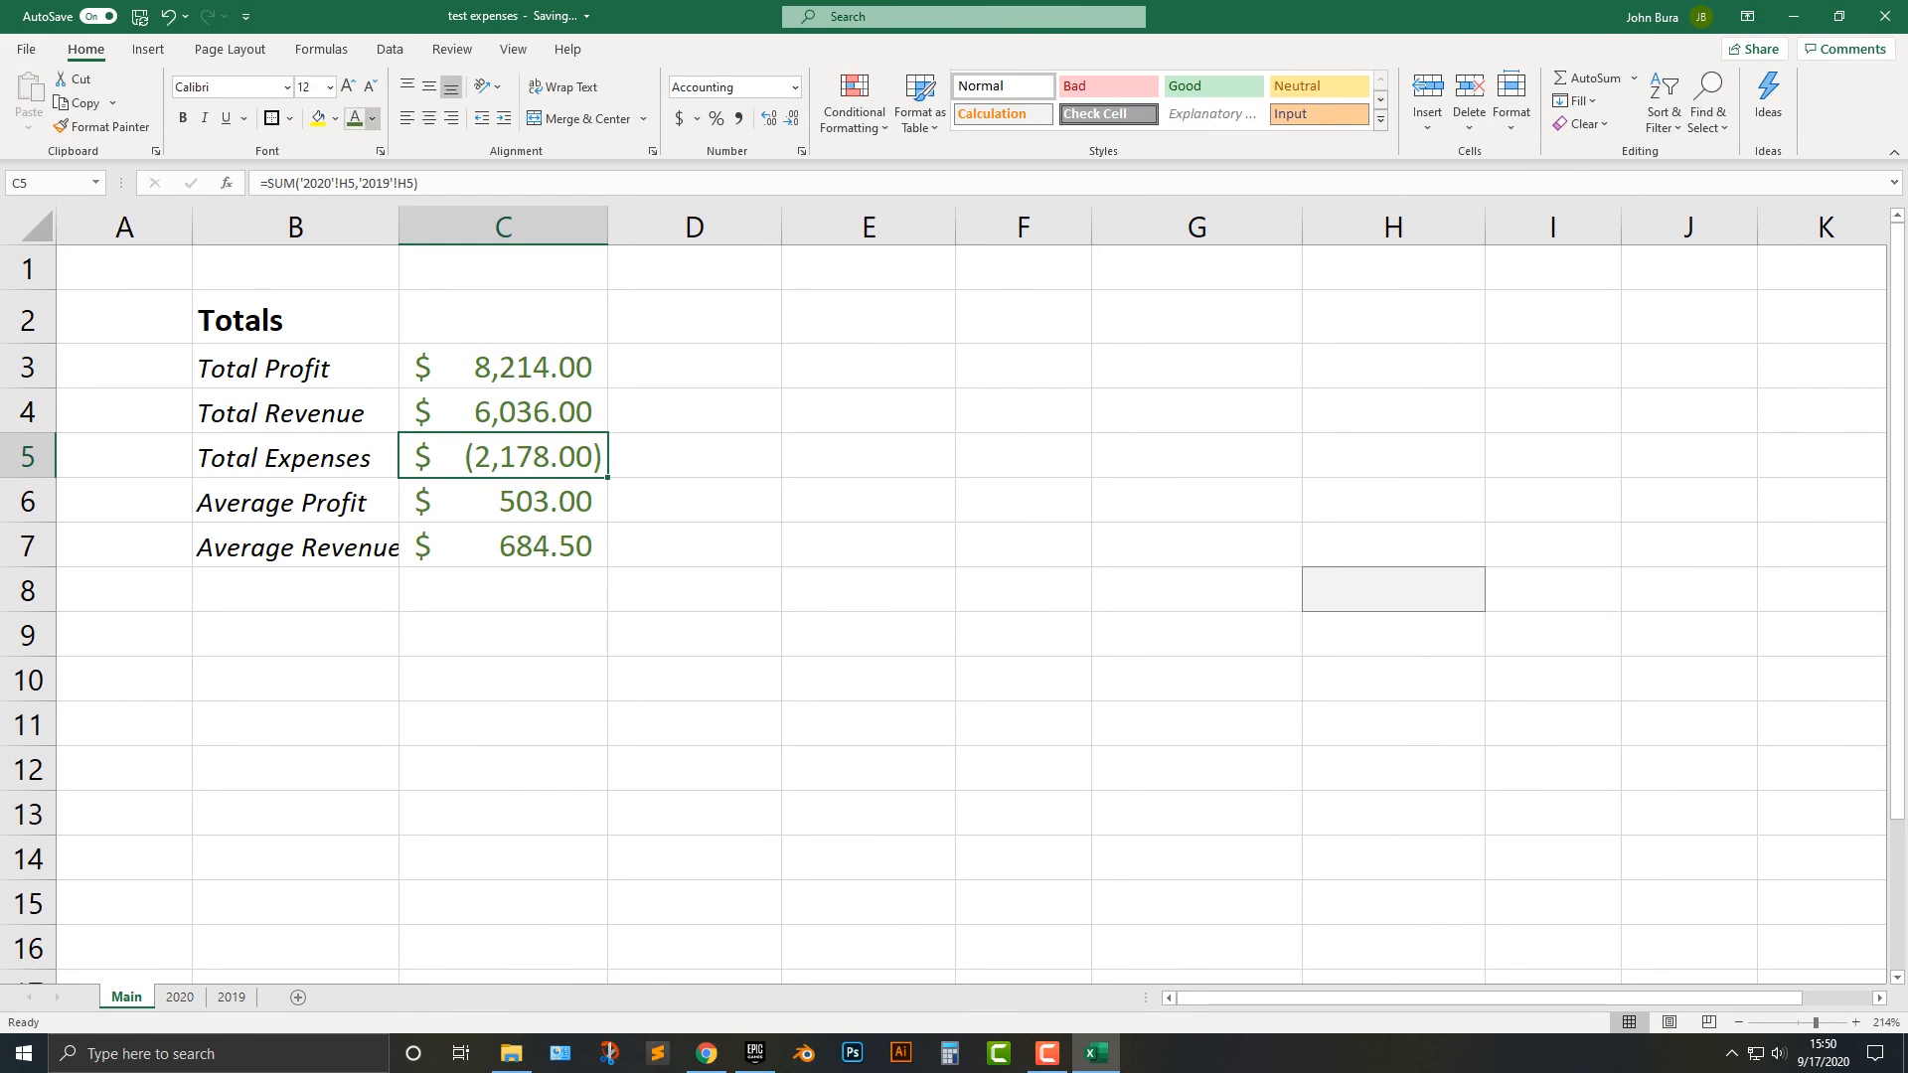
pyautogui.click(373, 119)
pyautogui.click(694, 502)
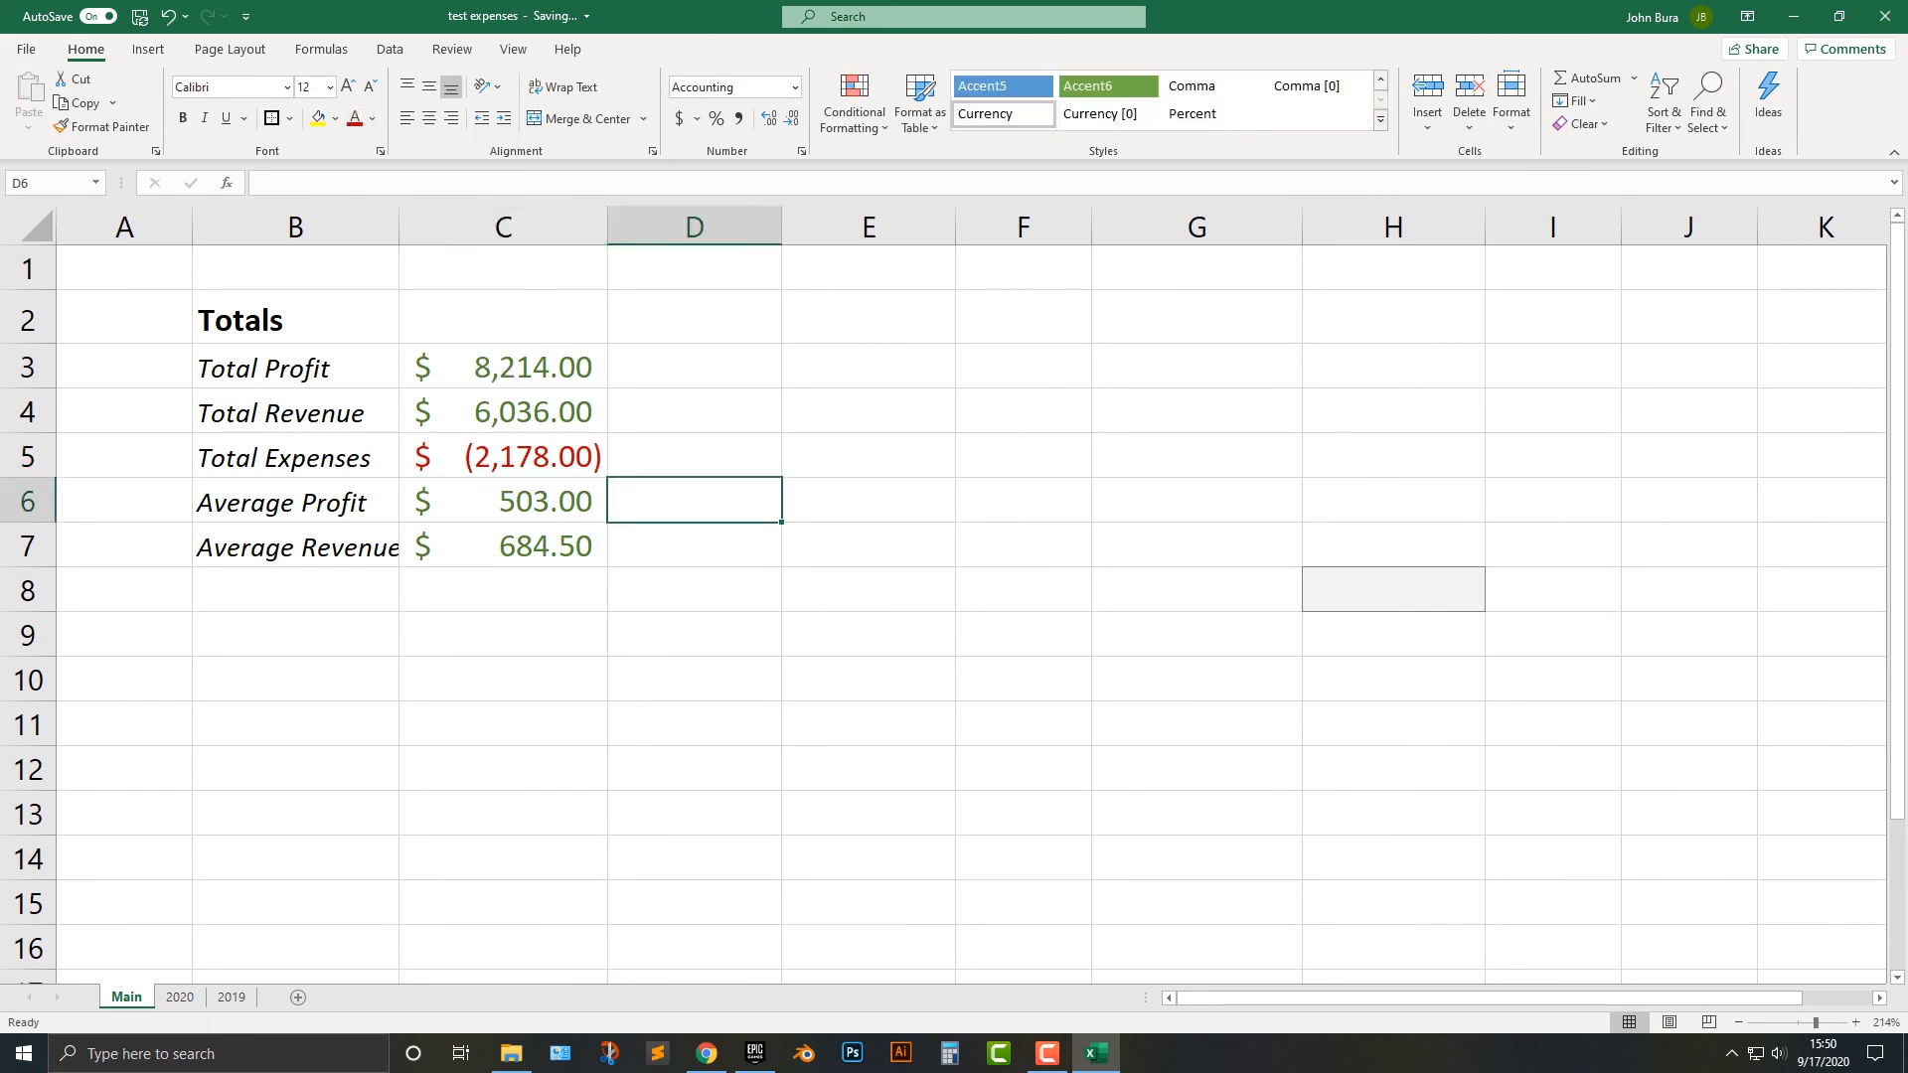
# Compare Main's totals with the 2019 sheet's Totals block and inspect the sheet references in the formulas in C4:C6.
pyautogui.moveTo(295, 369); pyautogui.dragTo(518, 546)
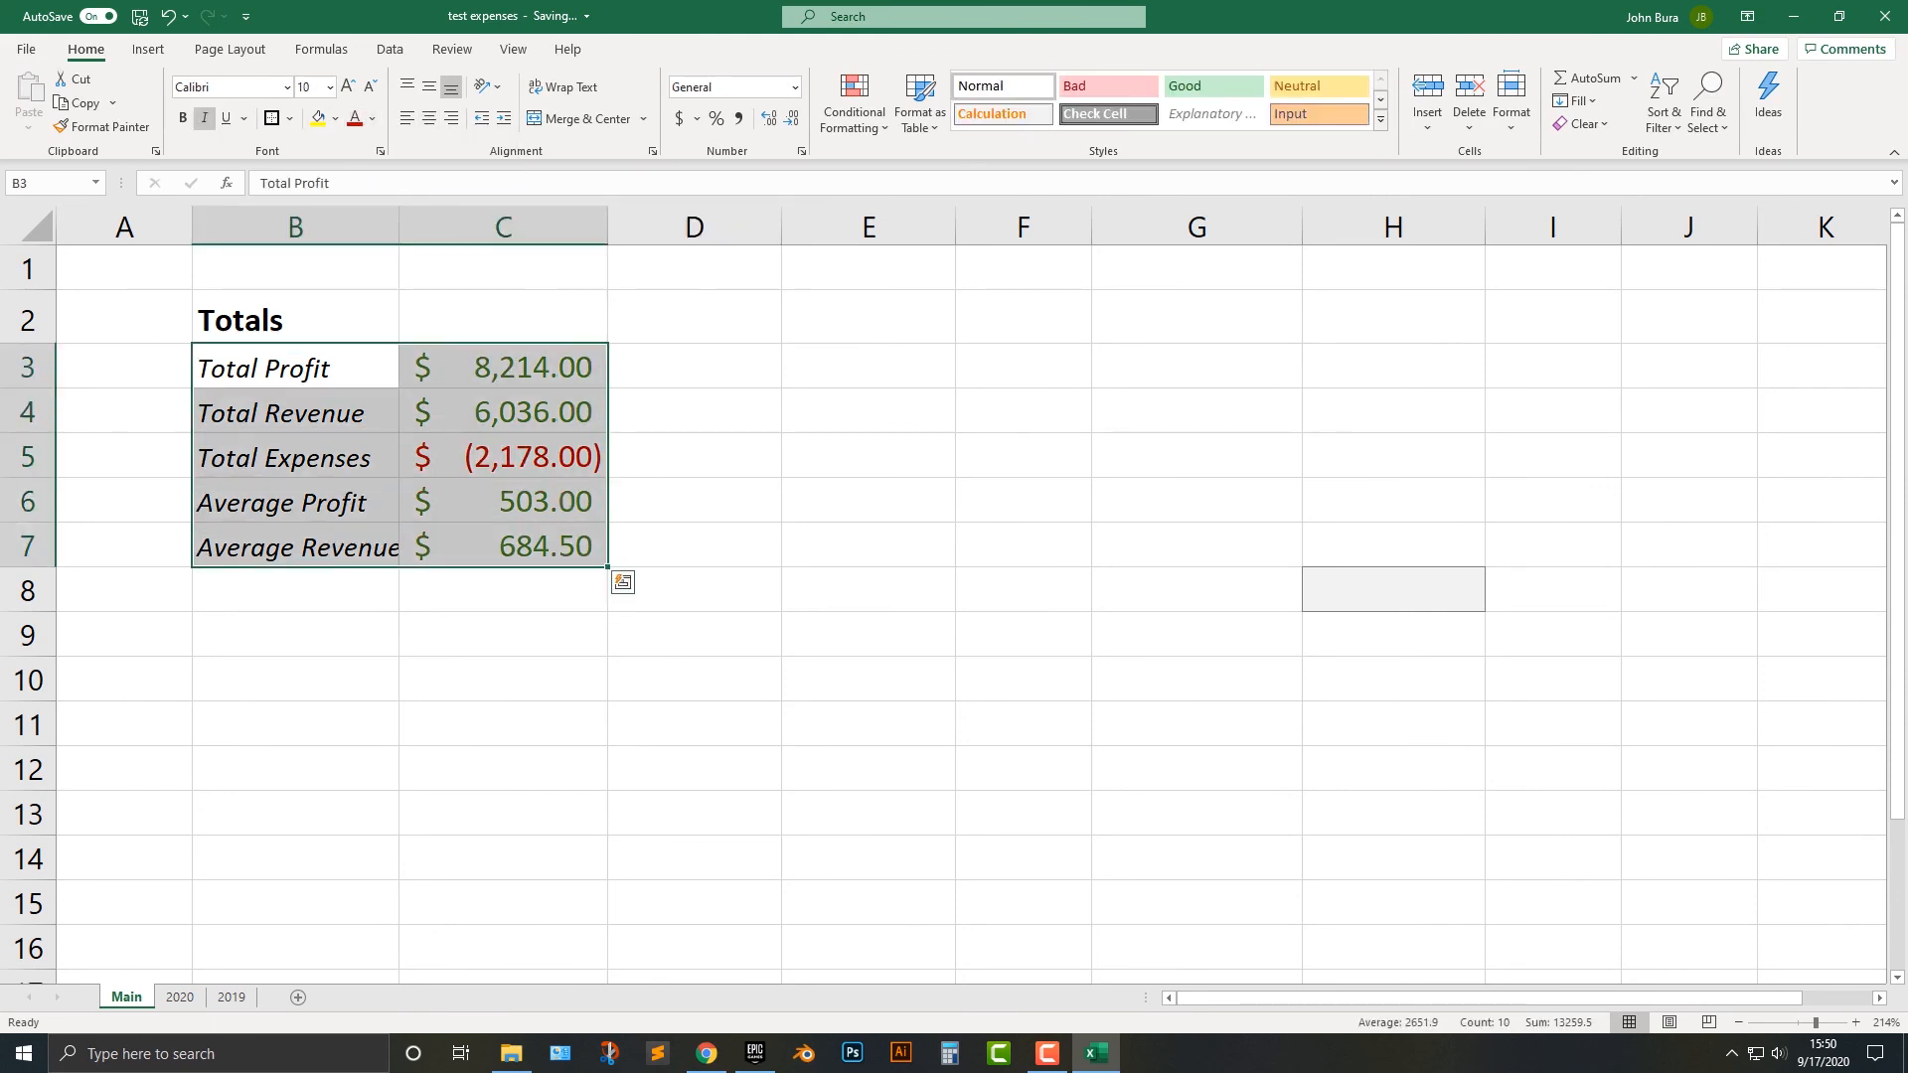
pyautogui.click(695, 411)
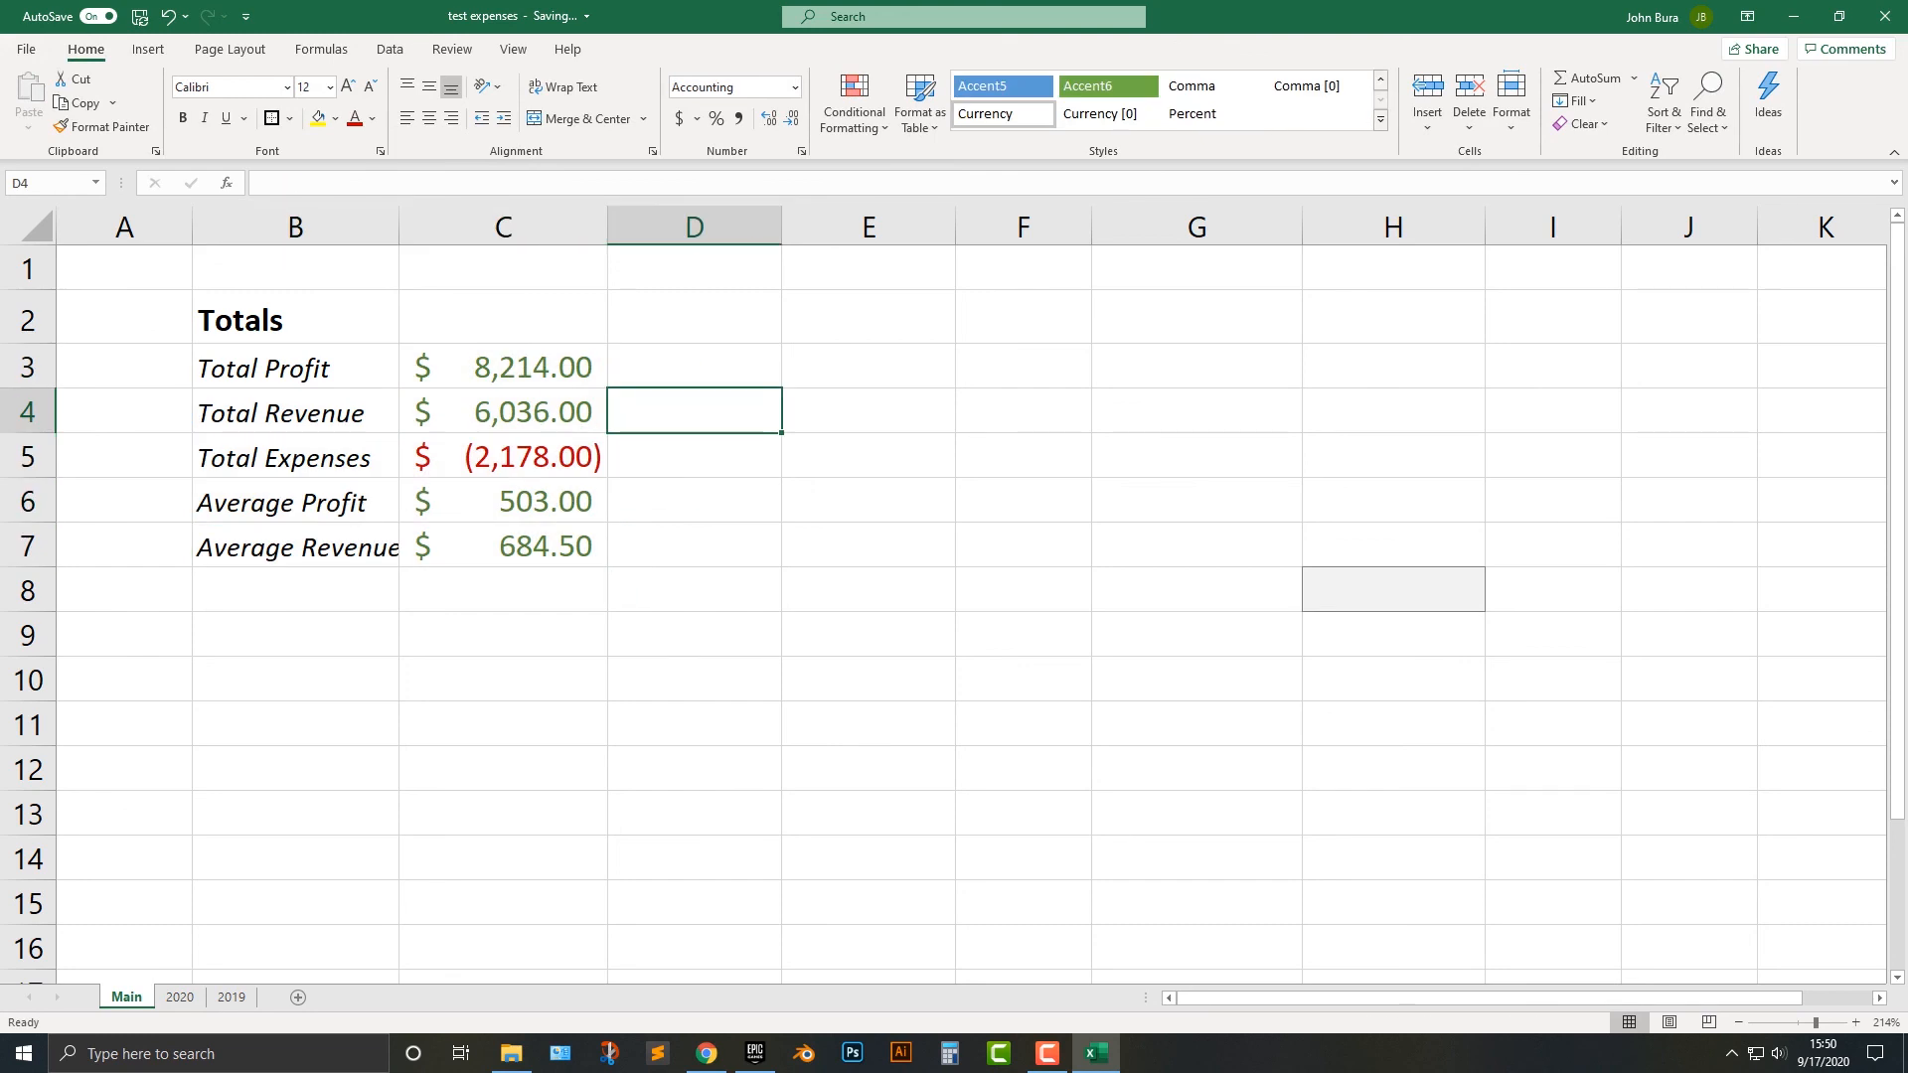
pyautogui.click(232, 997)
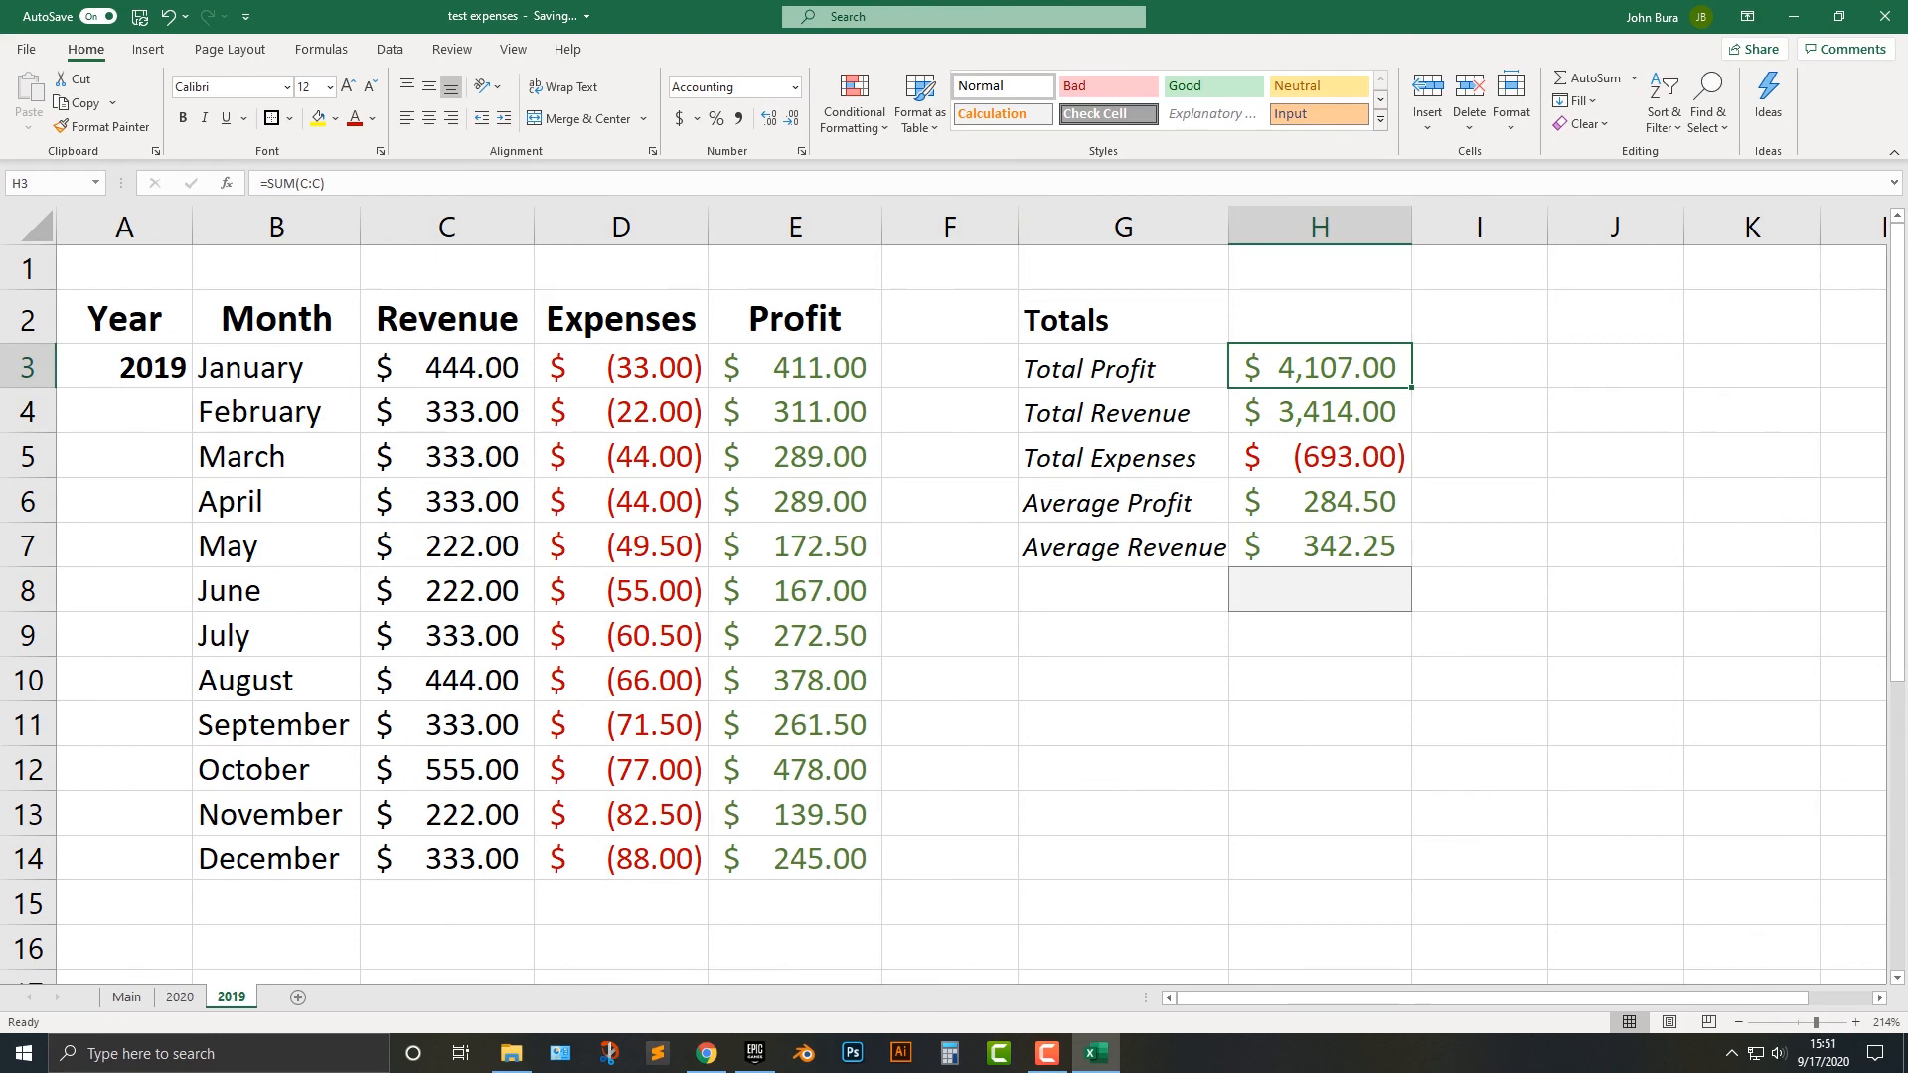
pyautogui.click(126, 997)
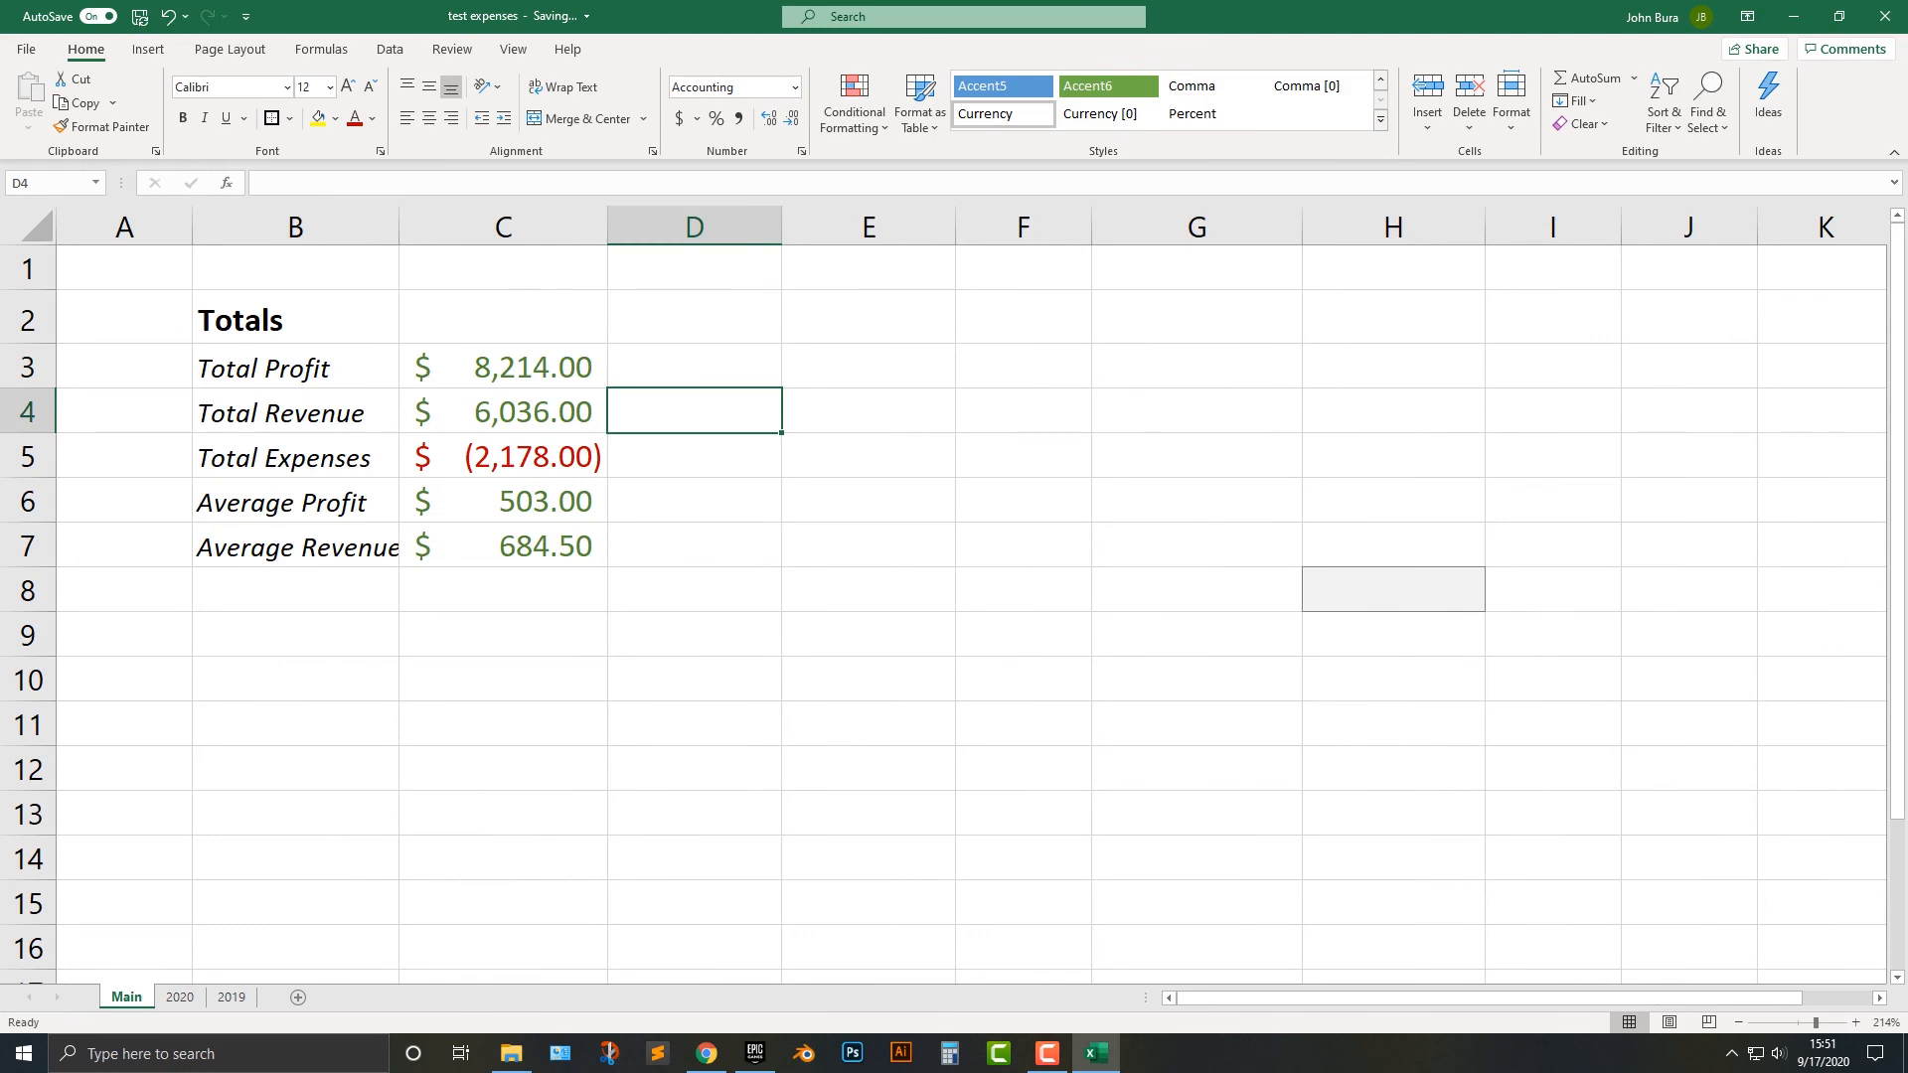
pyautogui.click(553, 370)
pyautogui.doubleClick(556, 413)
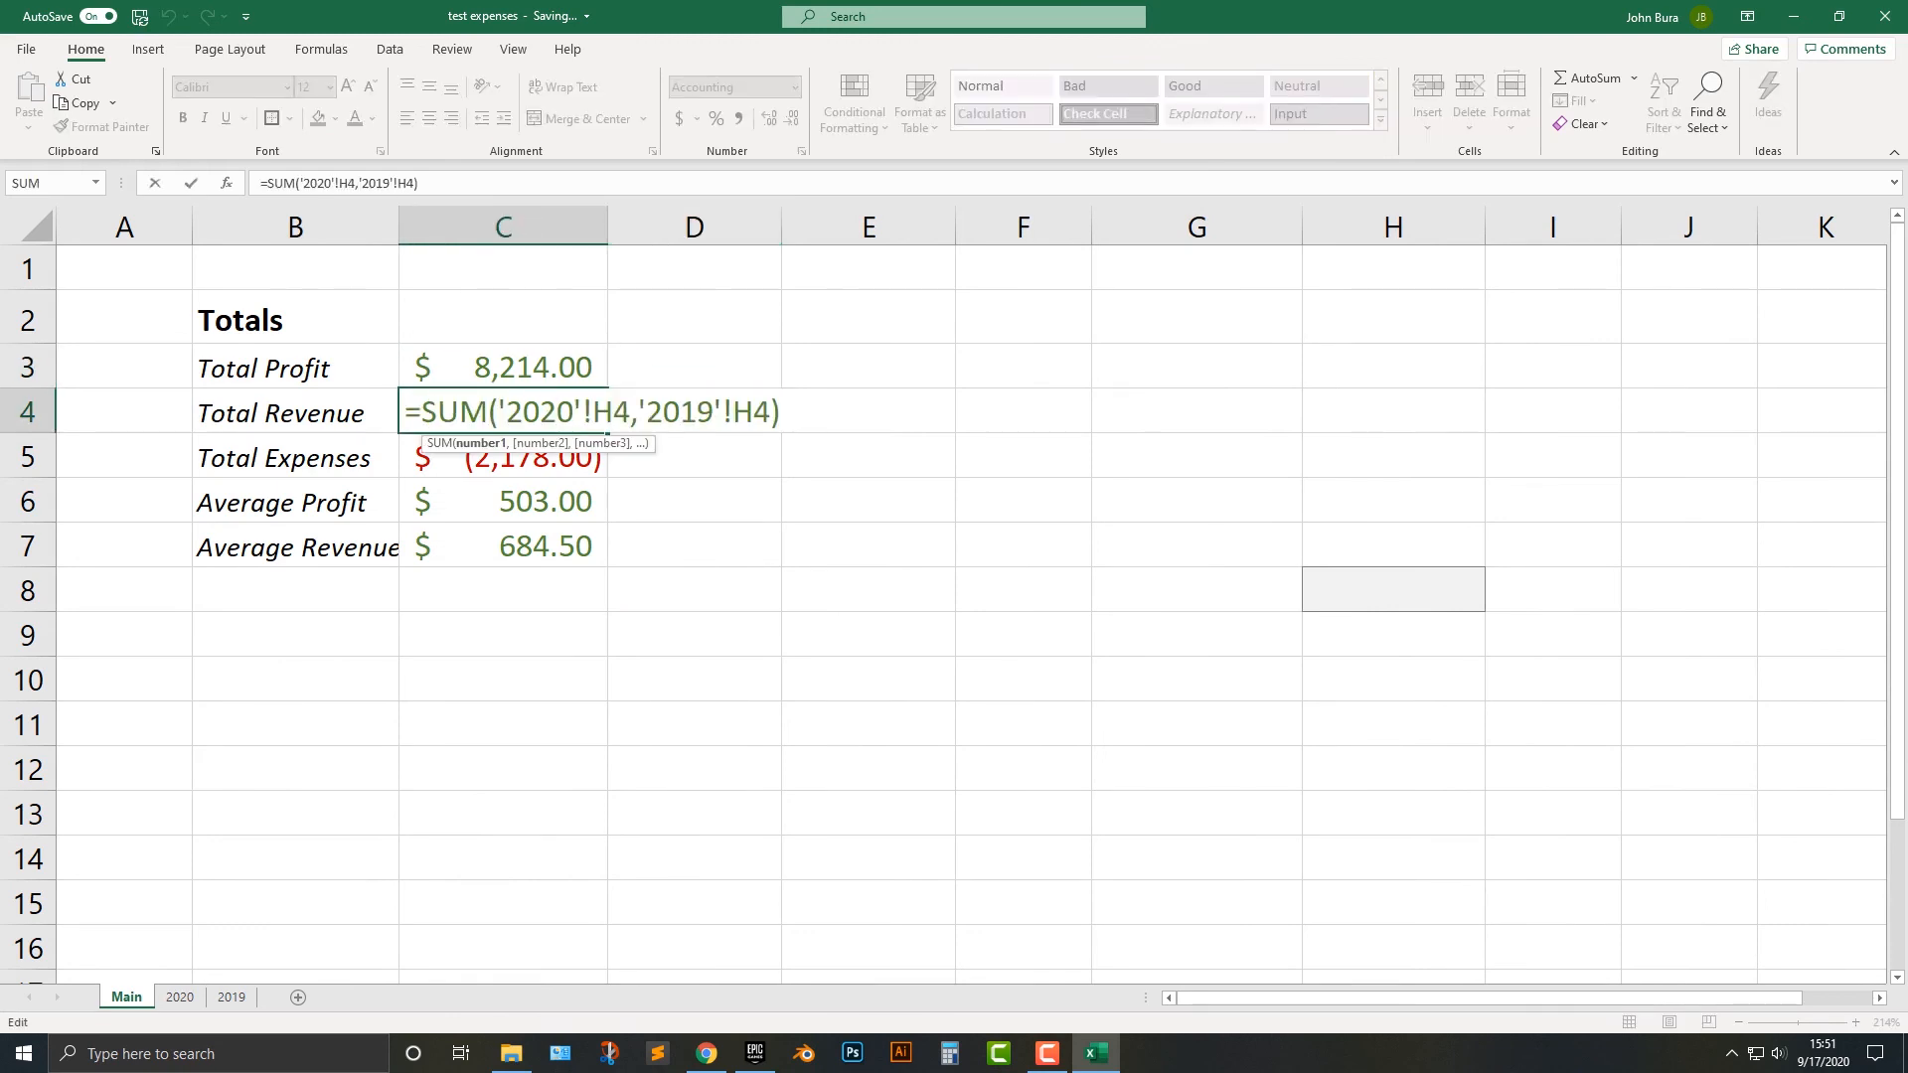
pyautogui.press('Return')
pyautogui.doubleClick(507, 456)
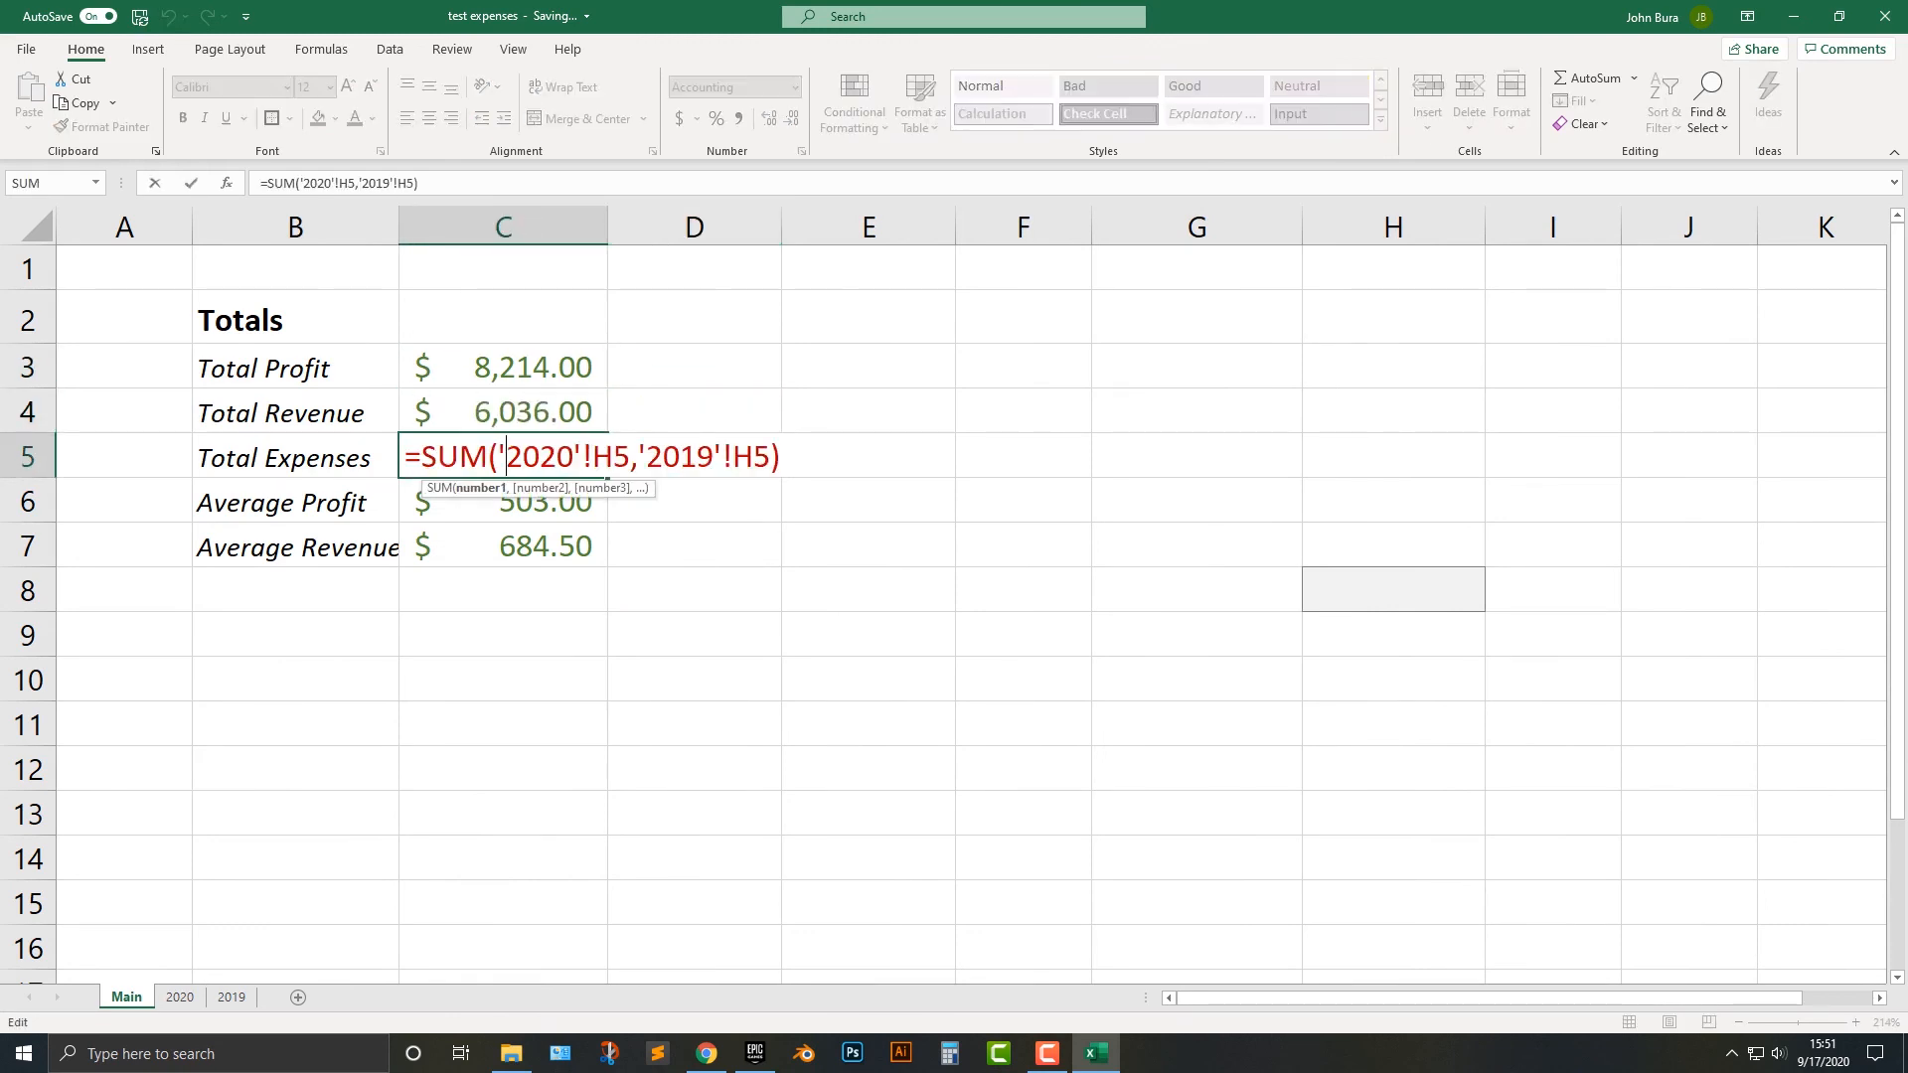
pyautogui.doubleClick(541, 502)
pyautogui.click(541, 590)
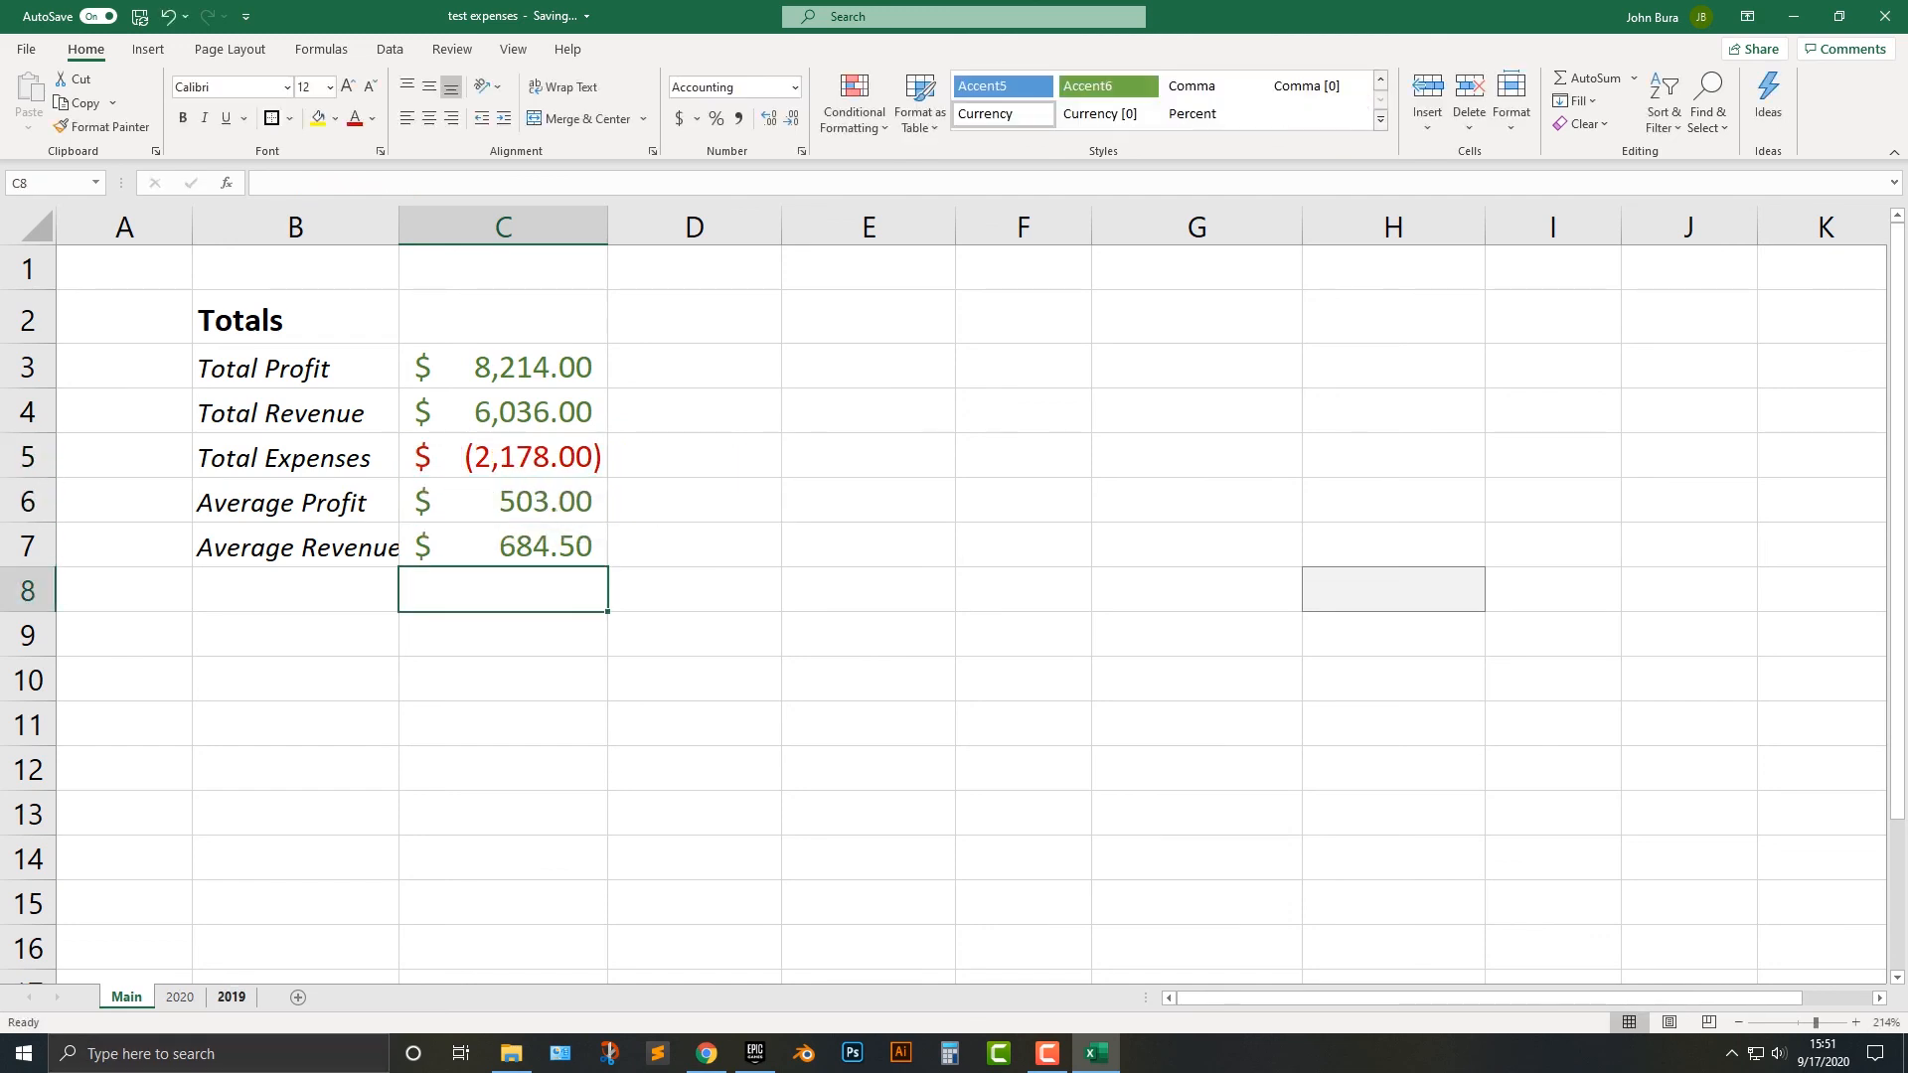
# Try to place the 2019 sheet before 2019 in test expenses.xlsx with Move or Copy, leaving the copy option off.
pyautogui.click(231, 997)
pyautogui.rightClick(231, 996)
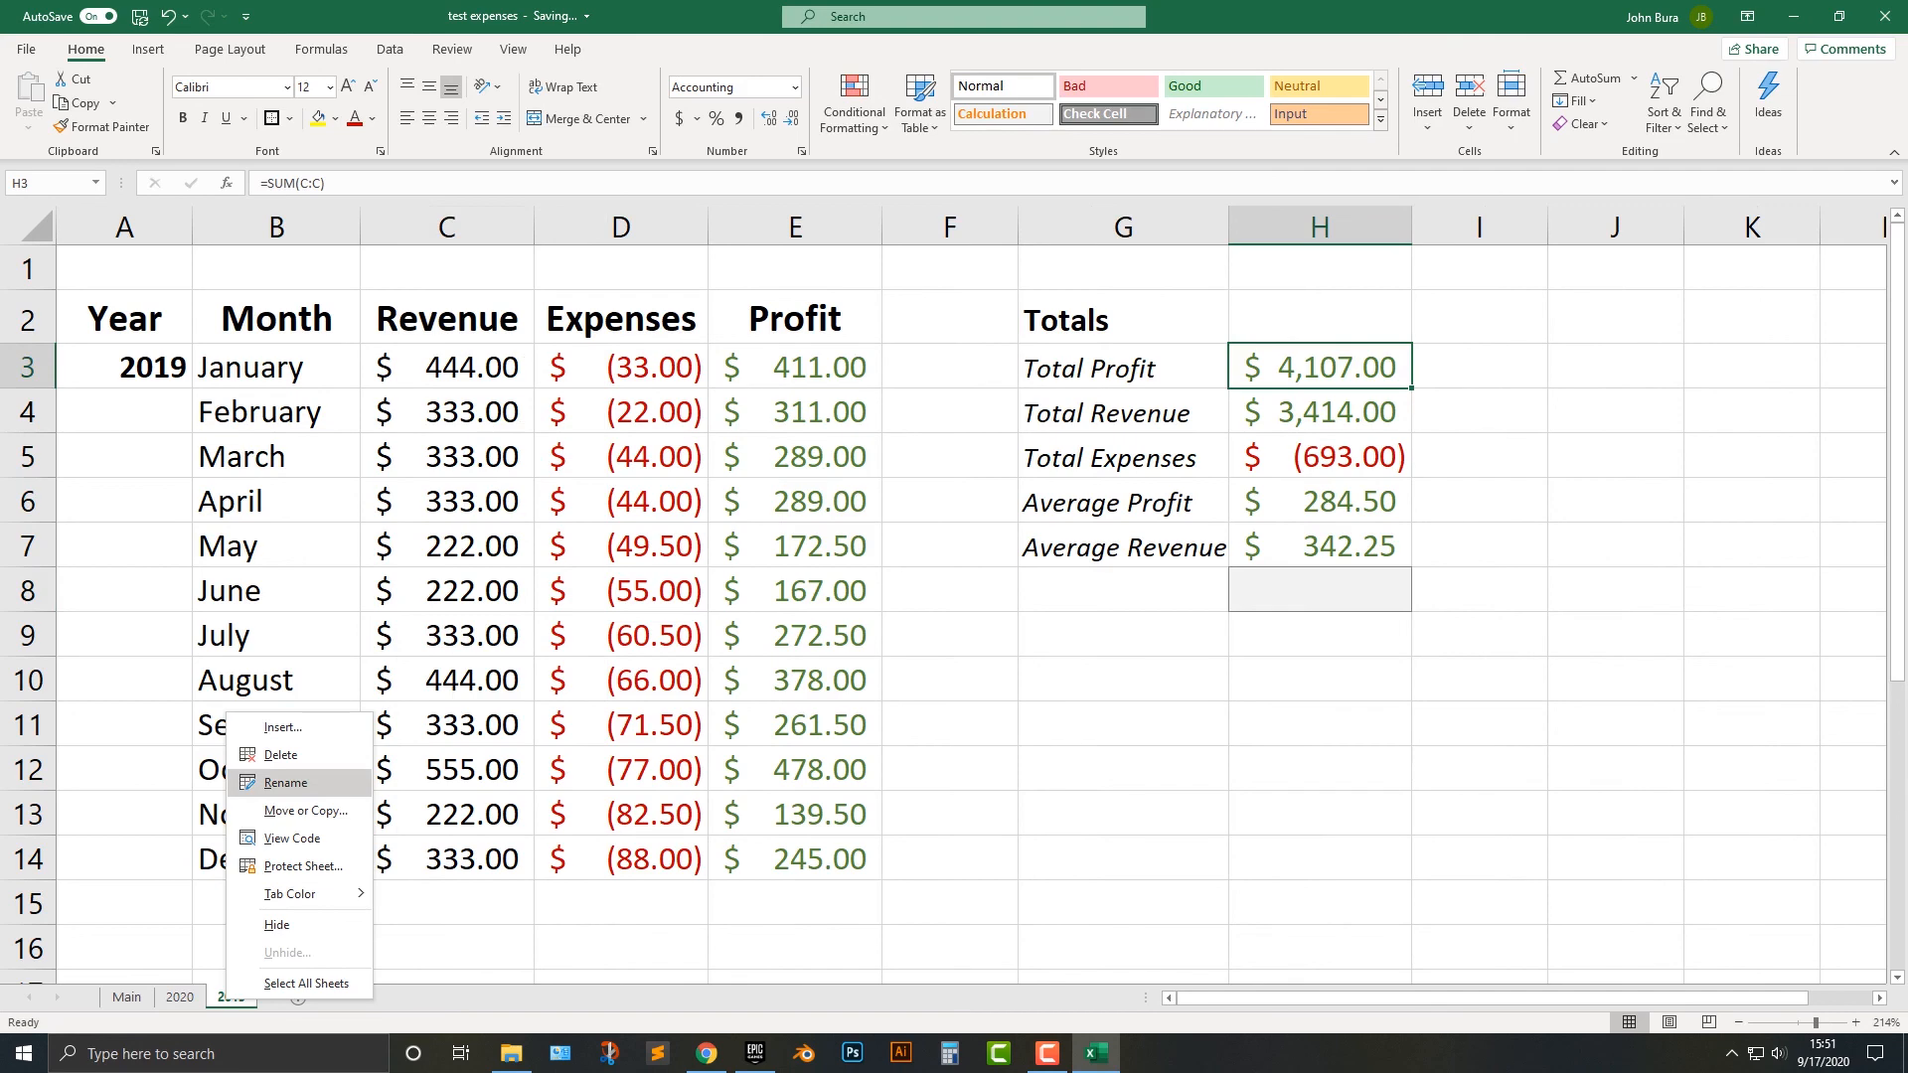
pyautogui.click(288, 813)
pyautogui.click(175, 801)
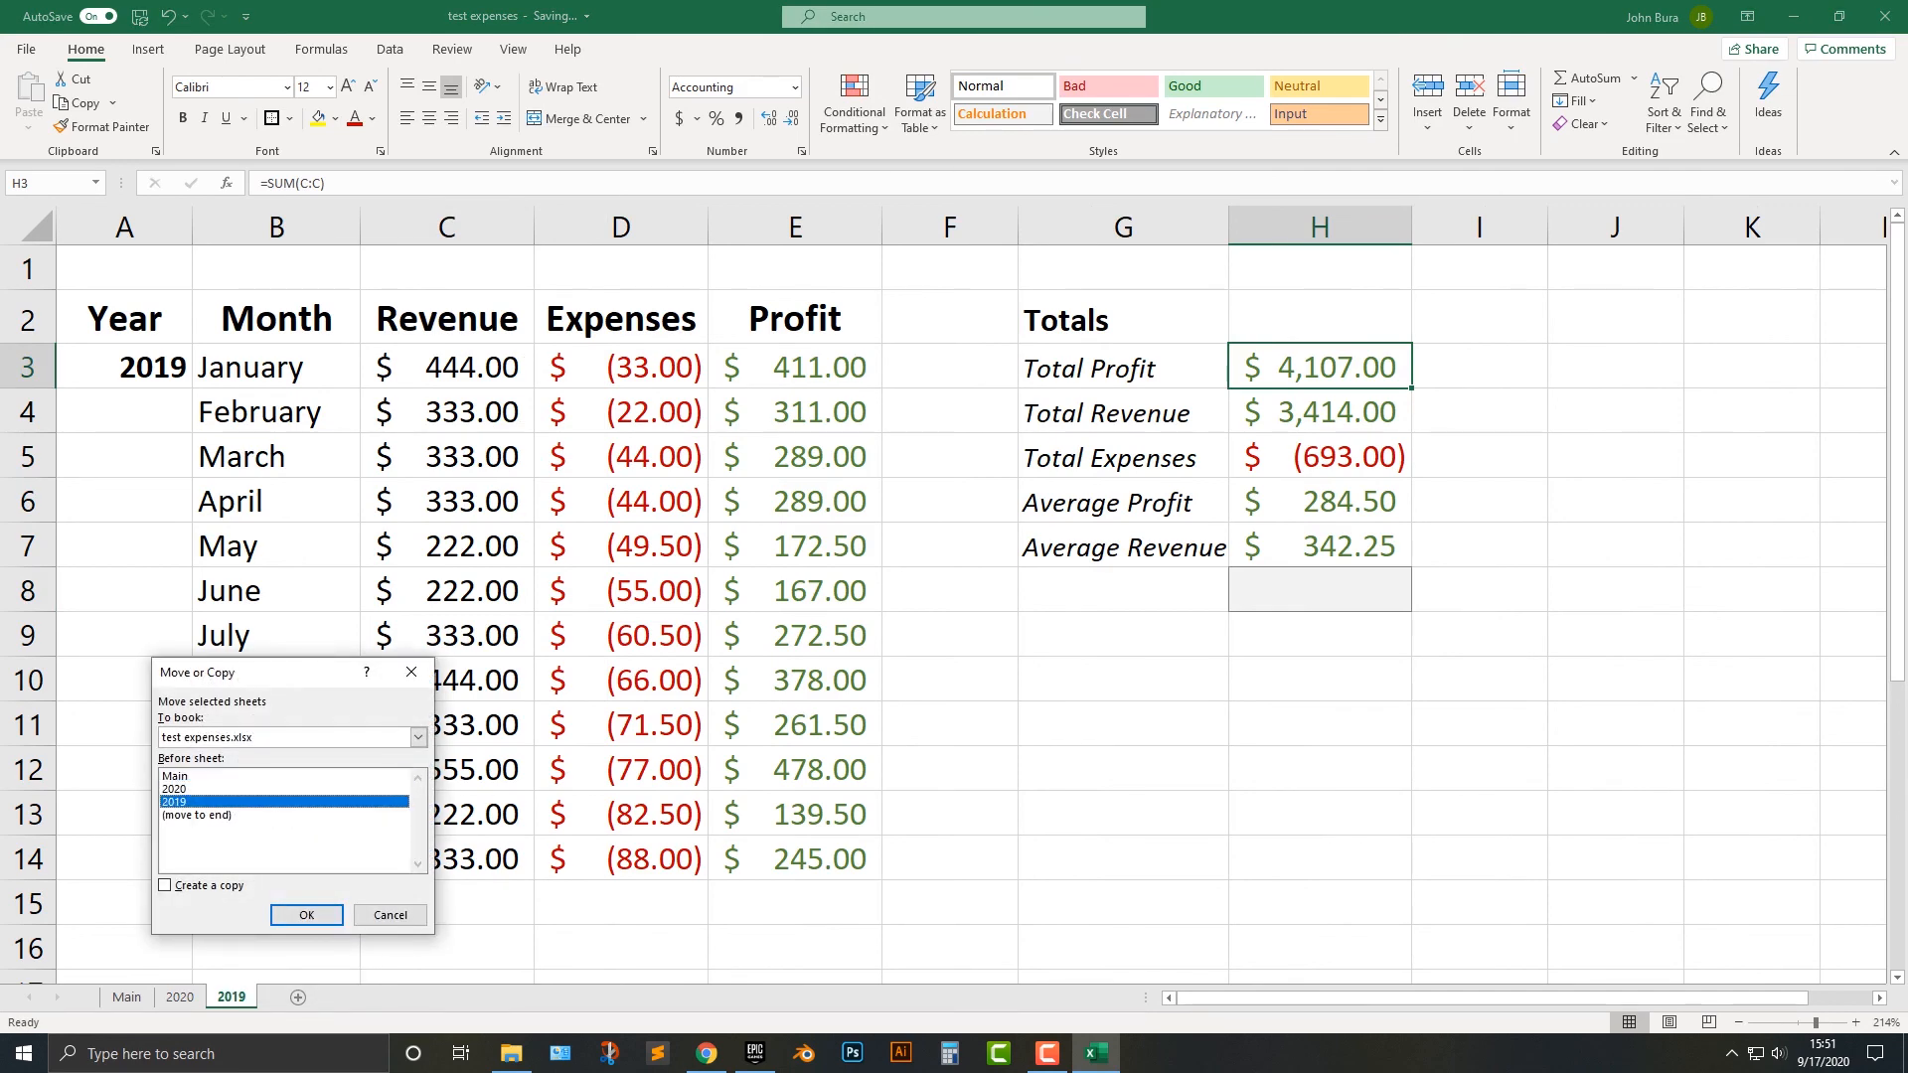
pyautogui.click(306, 915)
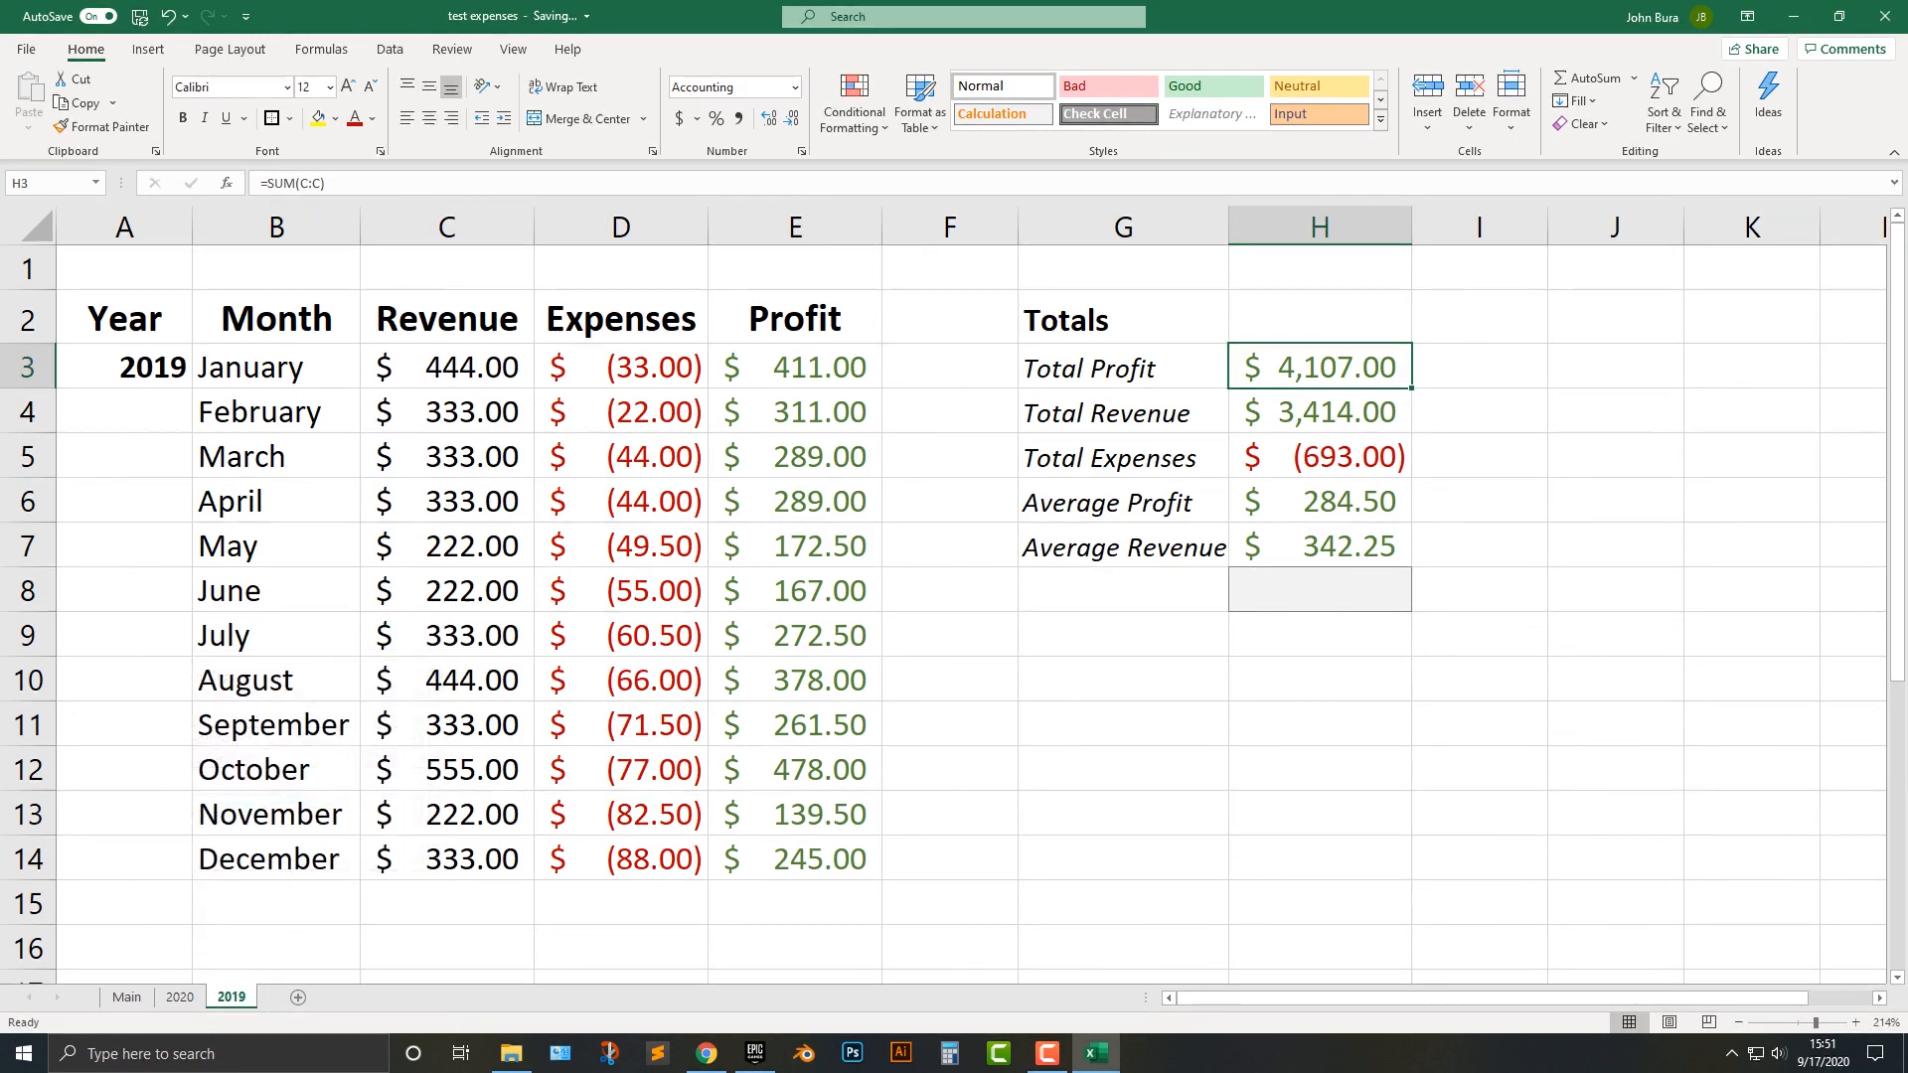
# Create a copy of the 2019 sheet in test expenses.xlsx, placed before the 2019 sheet.
pyautogui.rightClick(232, 996)
pyautogui.click(288, 813)
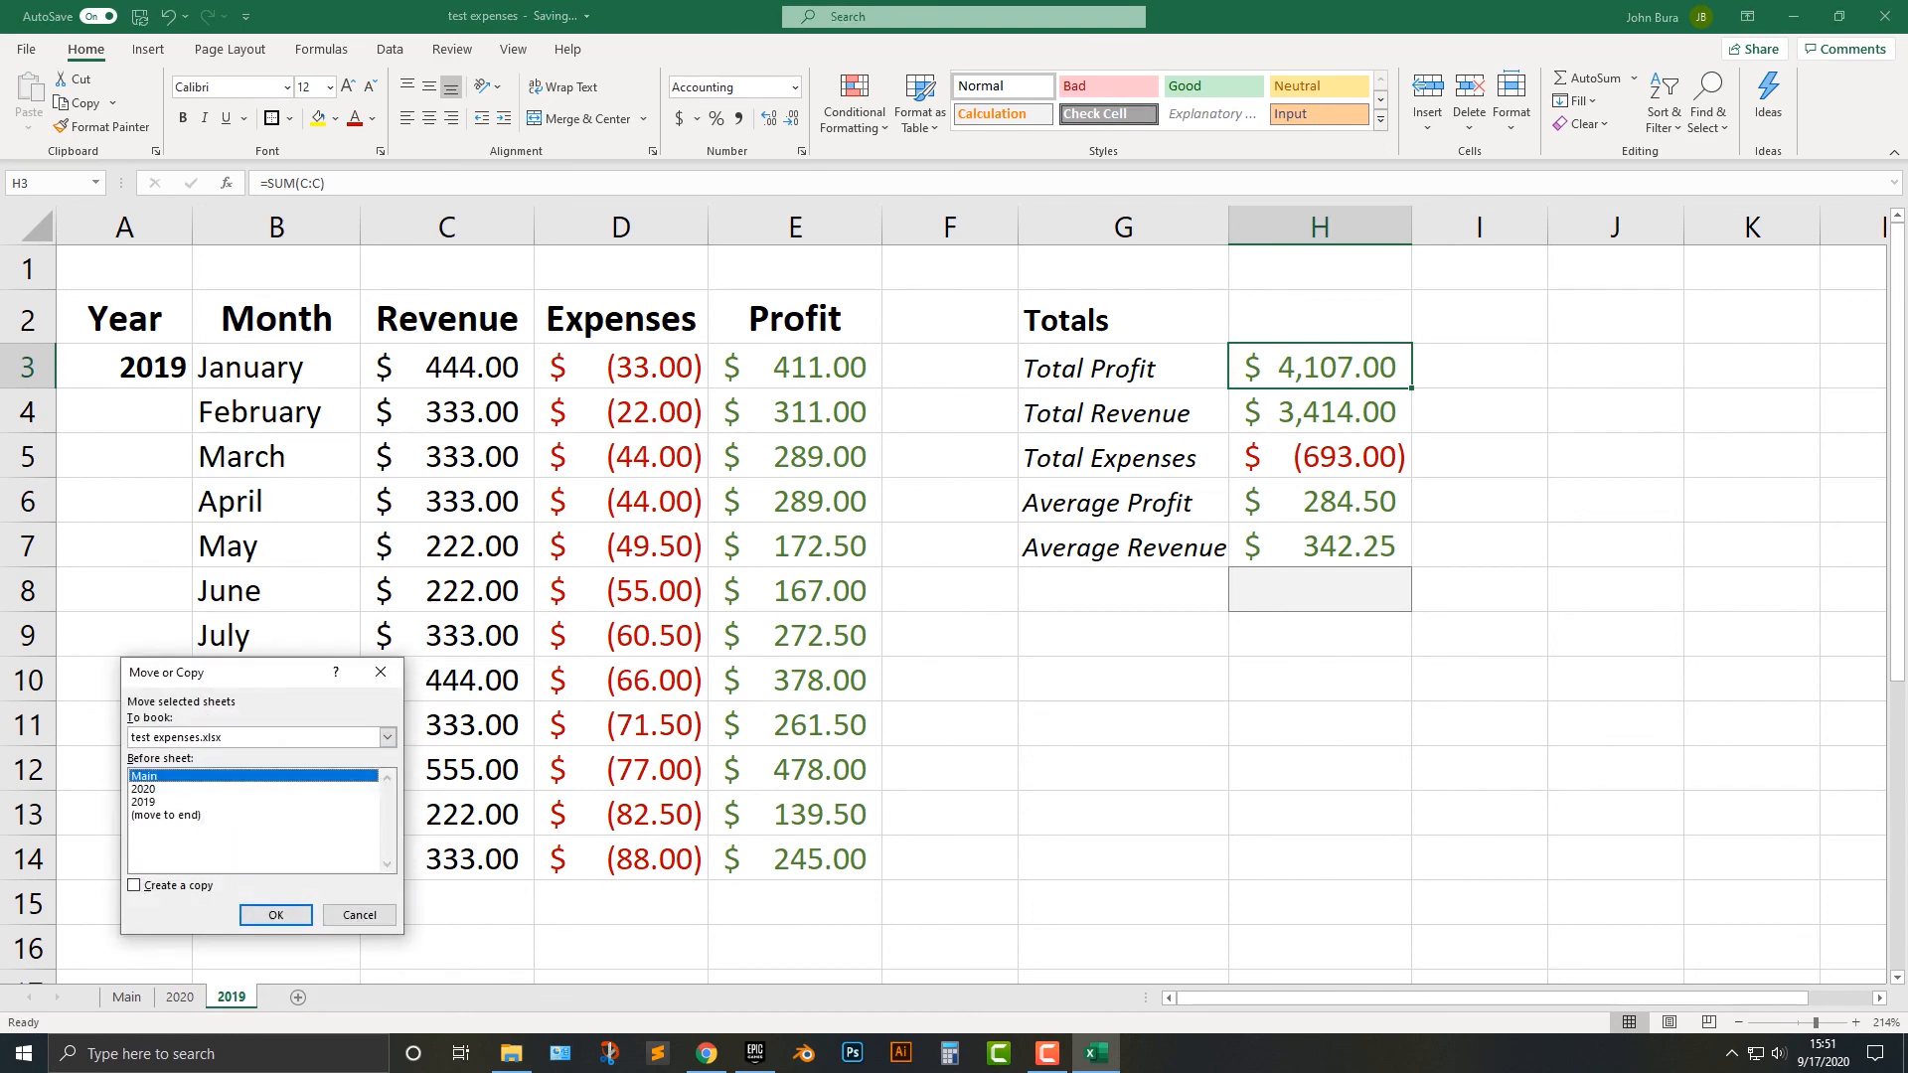
pyautogui.click(175, 789)
pyautogui.click(174, 802)
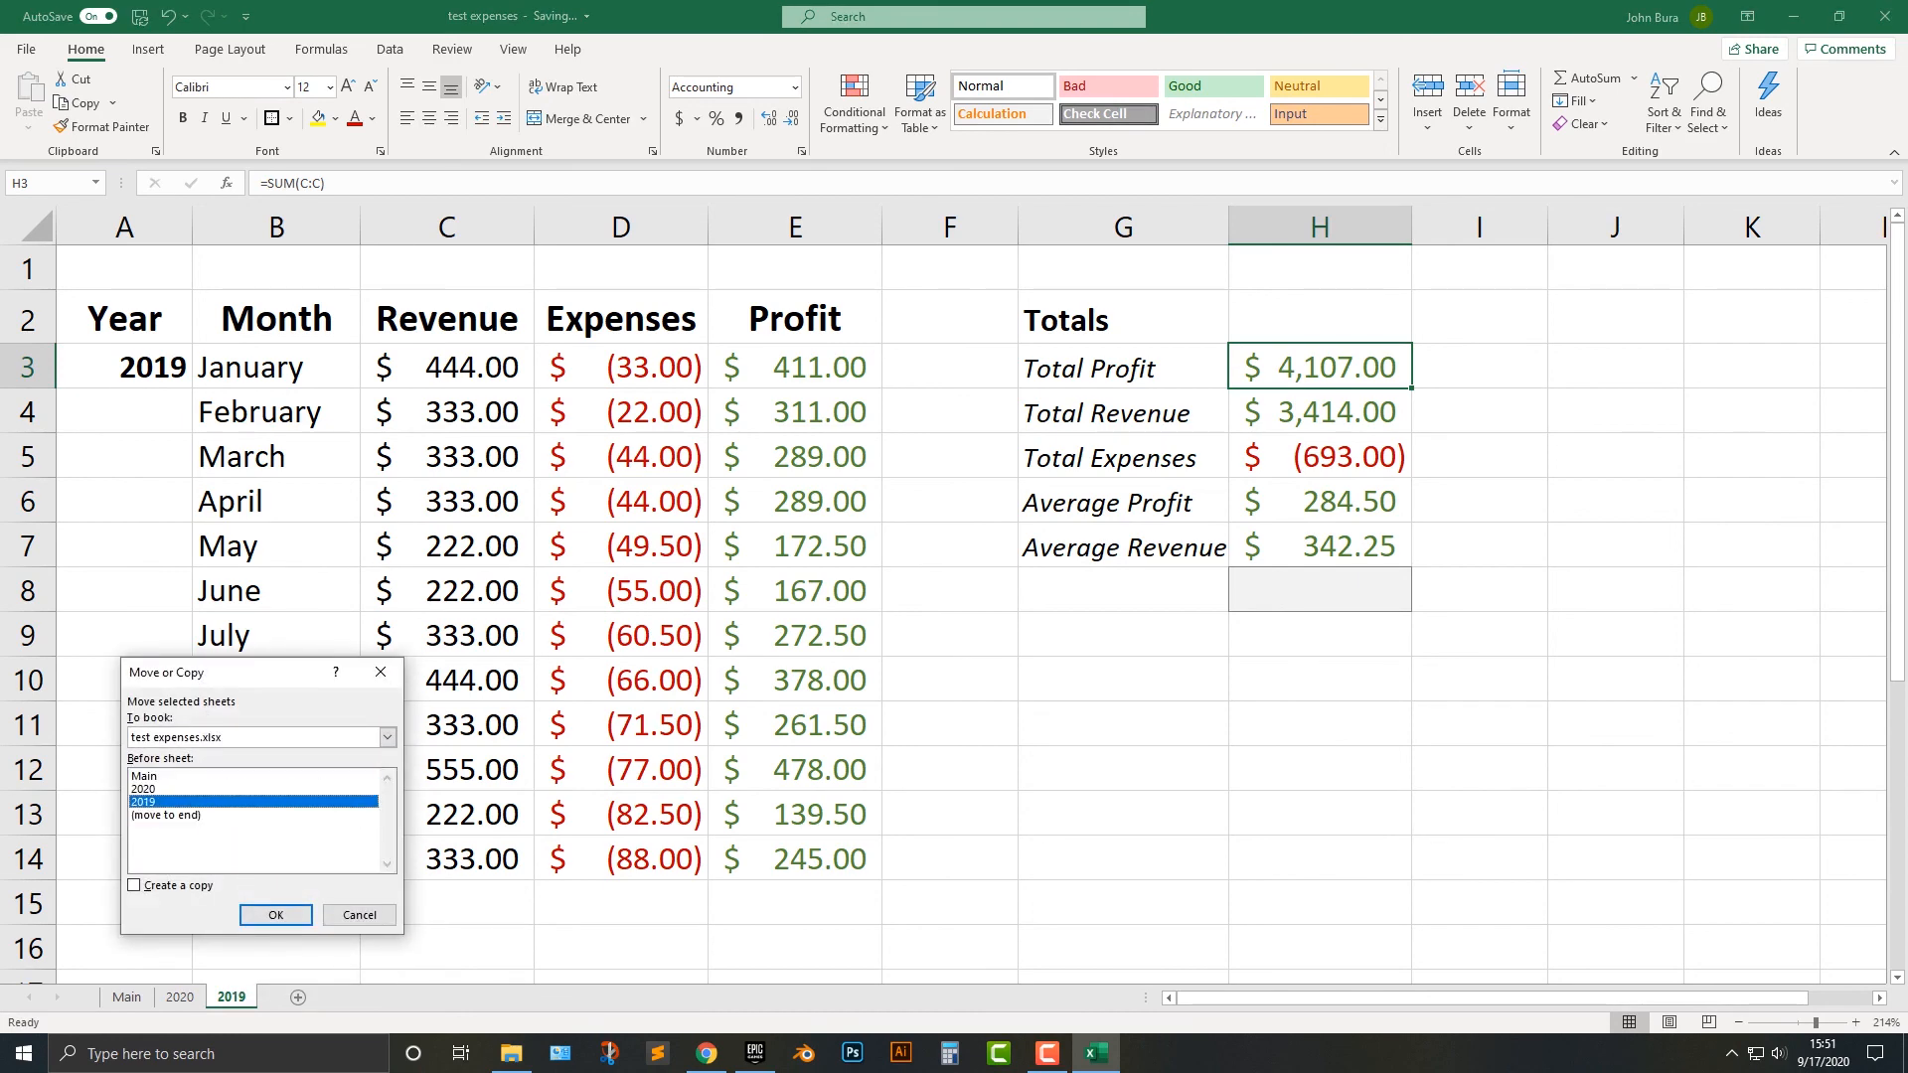
pyautogui.click(134, 885)
pyautogui.click(276, 916)
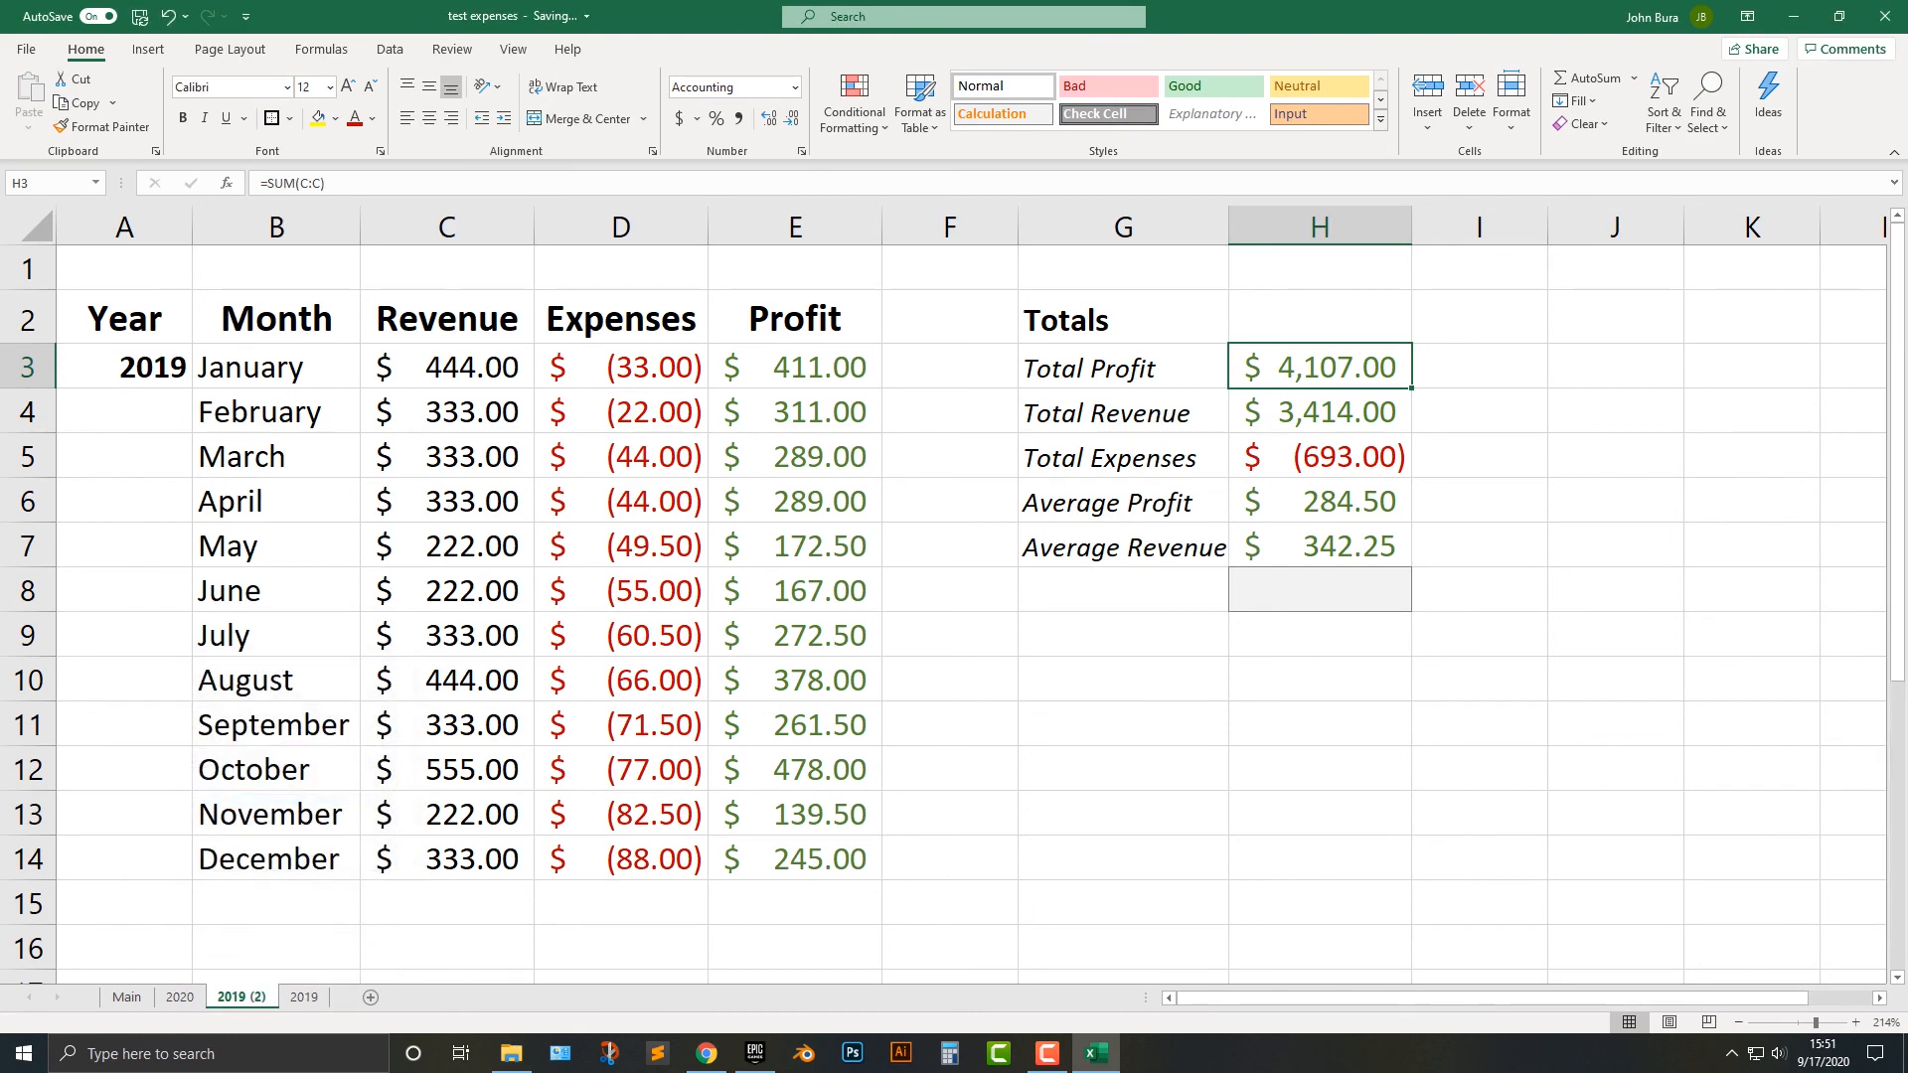
# Rename the copied 2019 sheet as 2018 and move it after the 2019 sheet.
pyautogui.doubleClick(304, 996)
pyautogui.doubleClick(241, 996)
pyautogui.write('2018')
pyautogui.press('Return')
pyautogui.moveTo(303, 997); pyautogui.dragTo(306, 997)
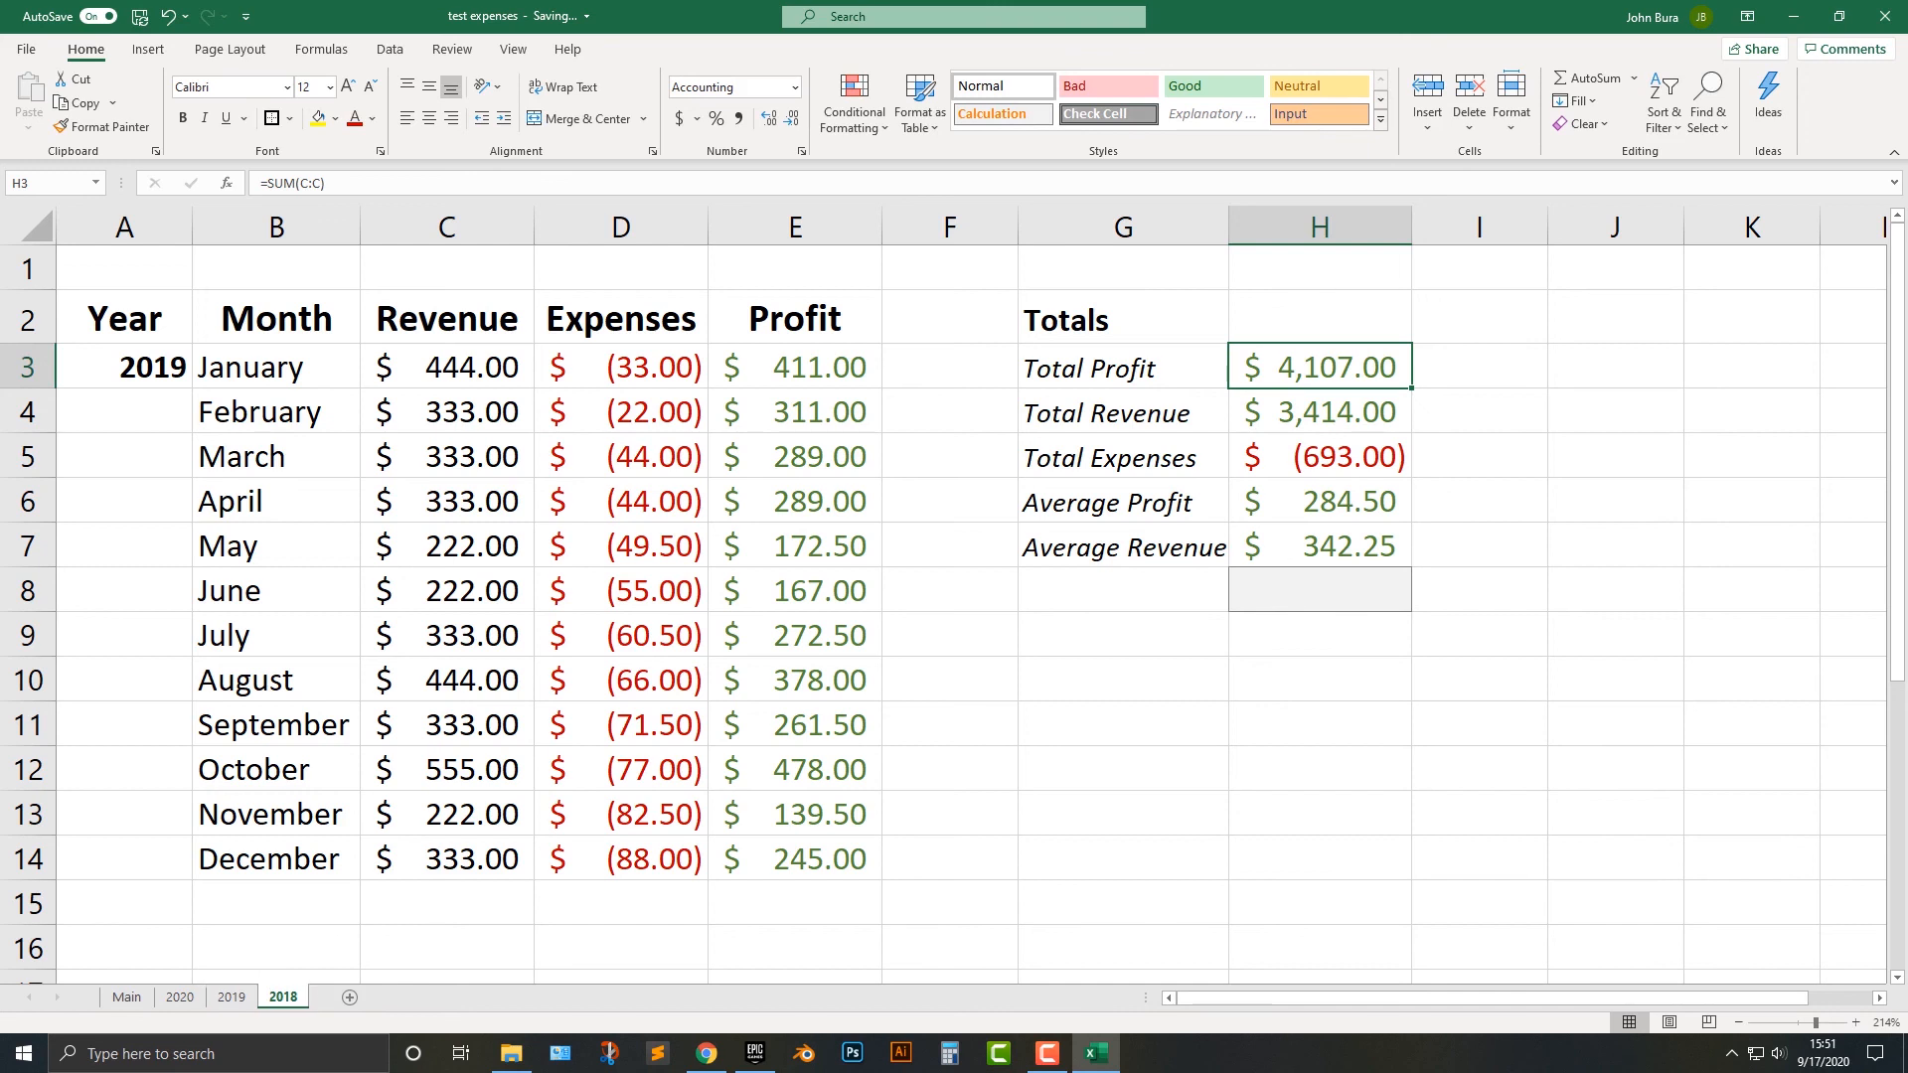
# Change the year in A3 of the 2018 sheet to 2018.
pyautogui.doubleClick(151, 368)
pyautogui.doubleClick(151, 368)
pyautogui.write('2018')
pyautogui.press('Return')
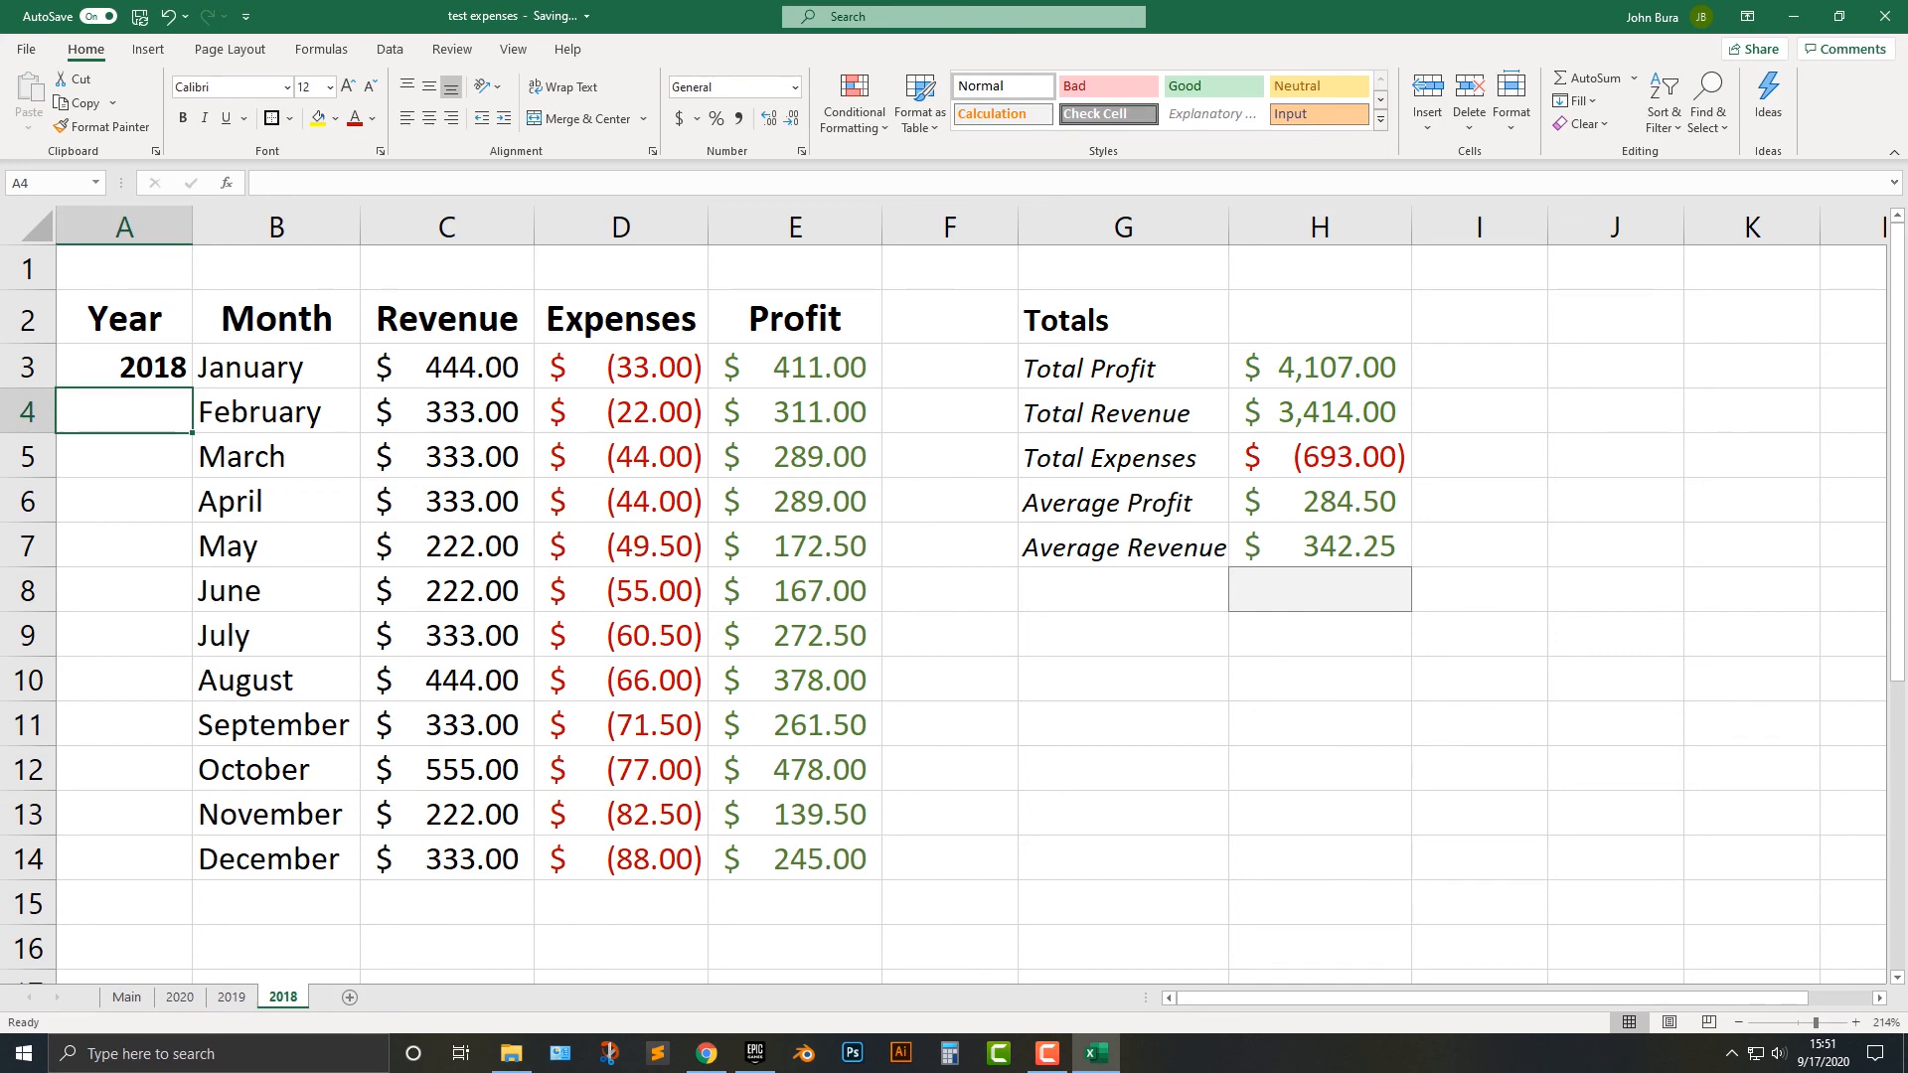
# On the 2018 sheet, set the January revenue to 555 and the March revenue to 222.
pyautogui.click(447, 367)
pyautogui.write('555')
pyautogui.press('Return')
pyautogui.press('Return')
pyautogui.write('333')
pyautogui.doubleClick(387, 457)
pyautogui.write('222')
pyautogui.click(448, 636)
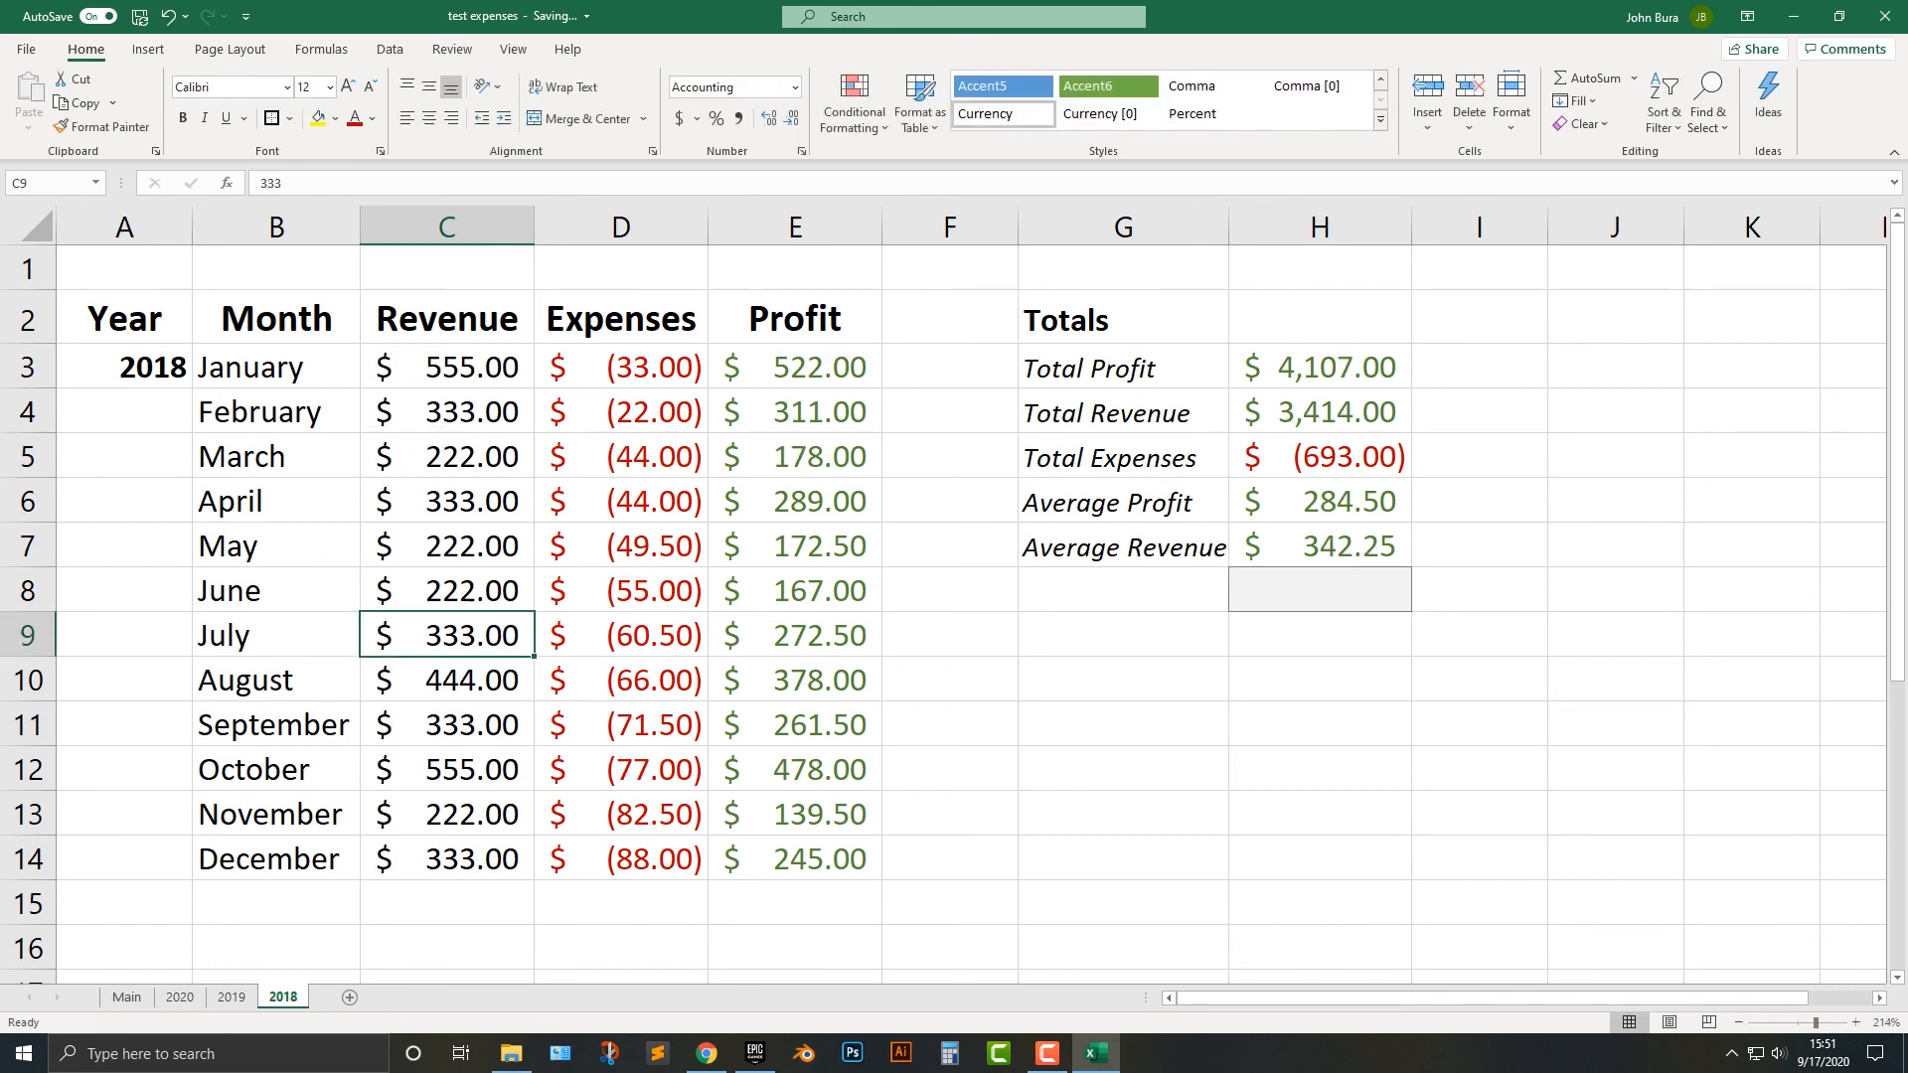
# On the 2018 sheet, set the July revenue to 444 and the September revenue to 555.
pyautogui.write('444')
pyautogui.press('Return')
pyautogui.press('Return')
pyautogui.write('555')
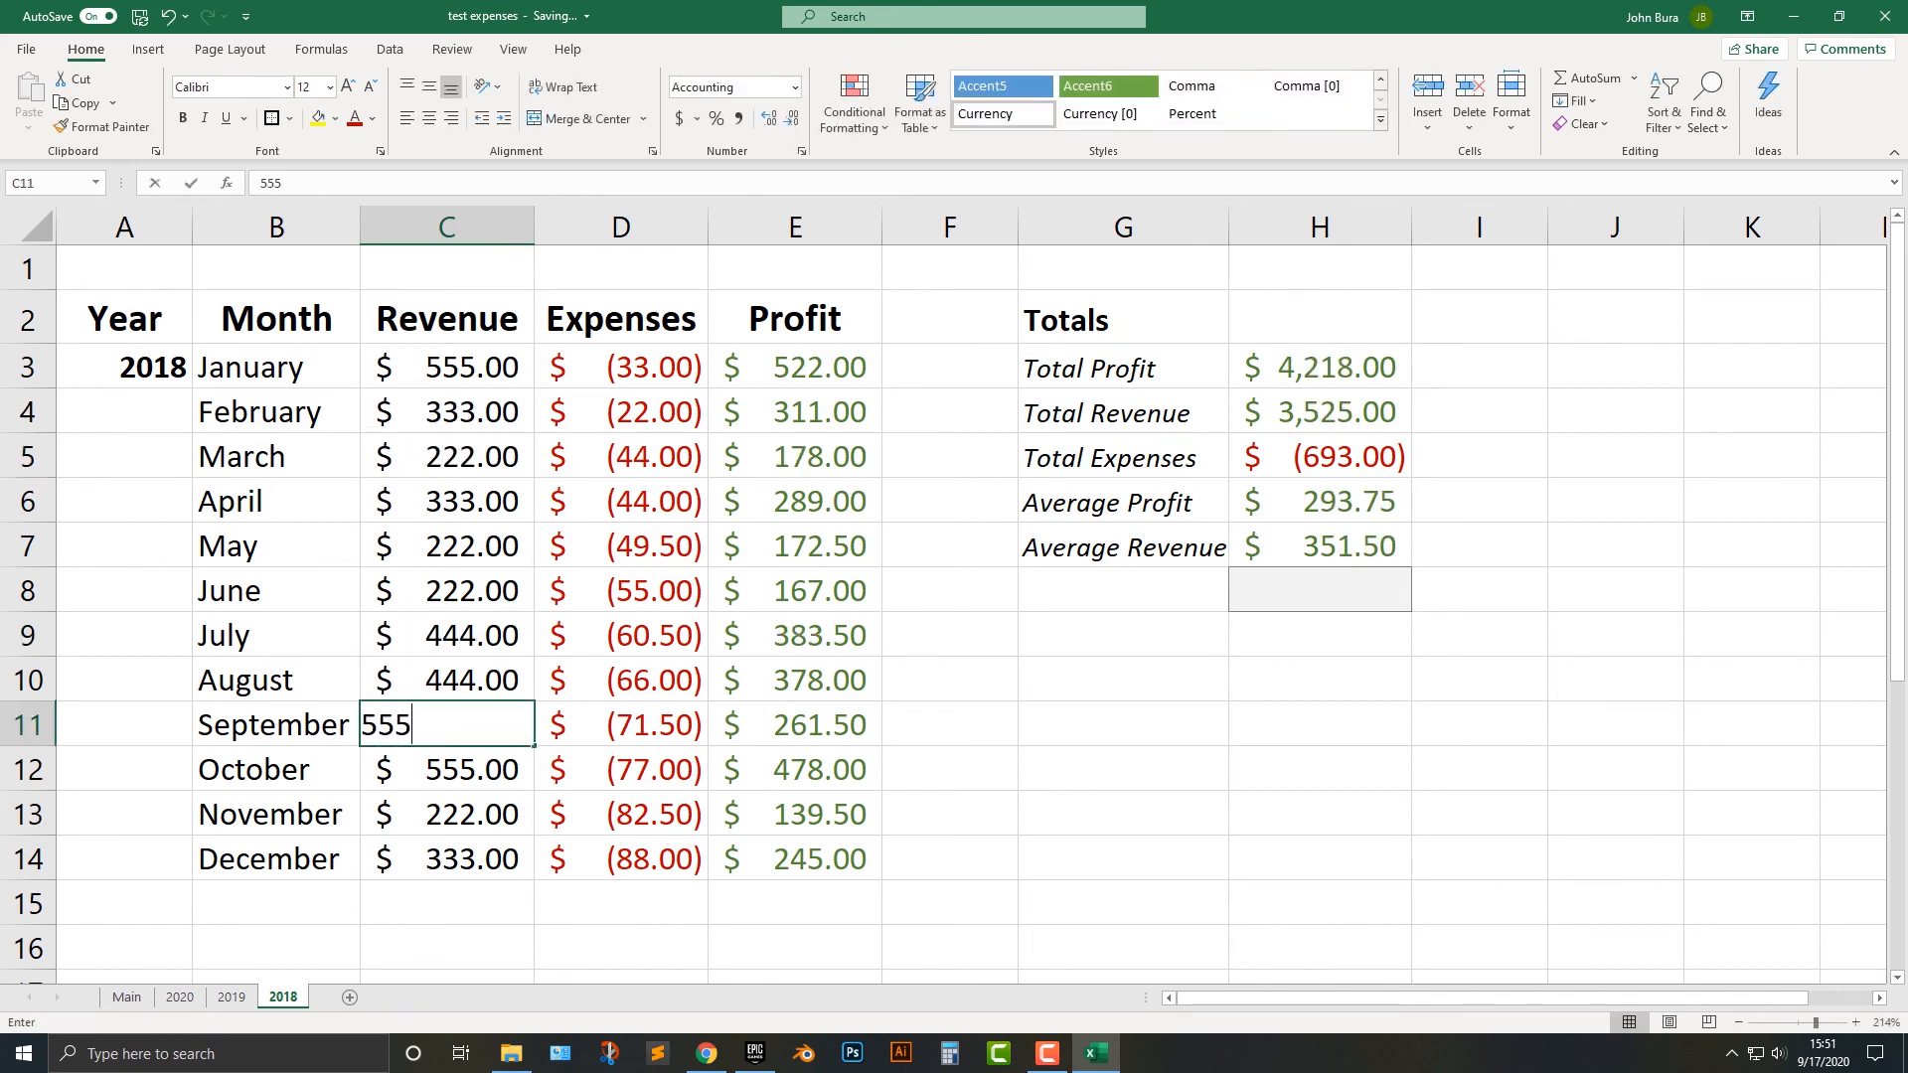
pyautogui.press('Return')
pyautogui.press('Return')
# Set the November revenue on the 2018 sheet to 777.
pyautogui.write('666')
pyautogui.press('Return')
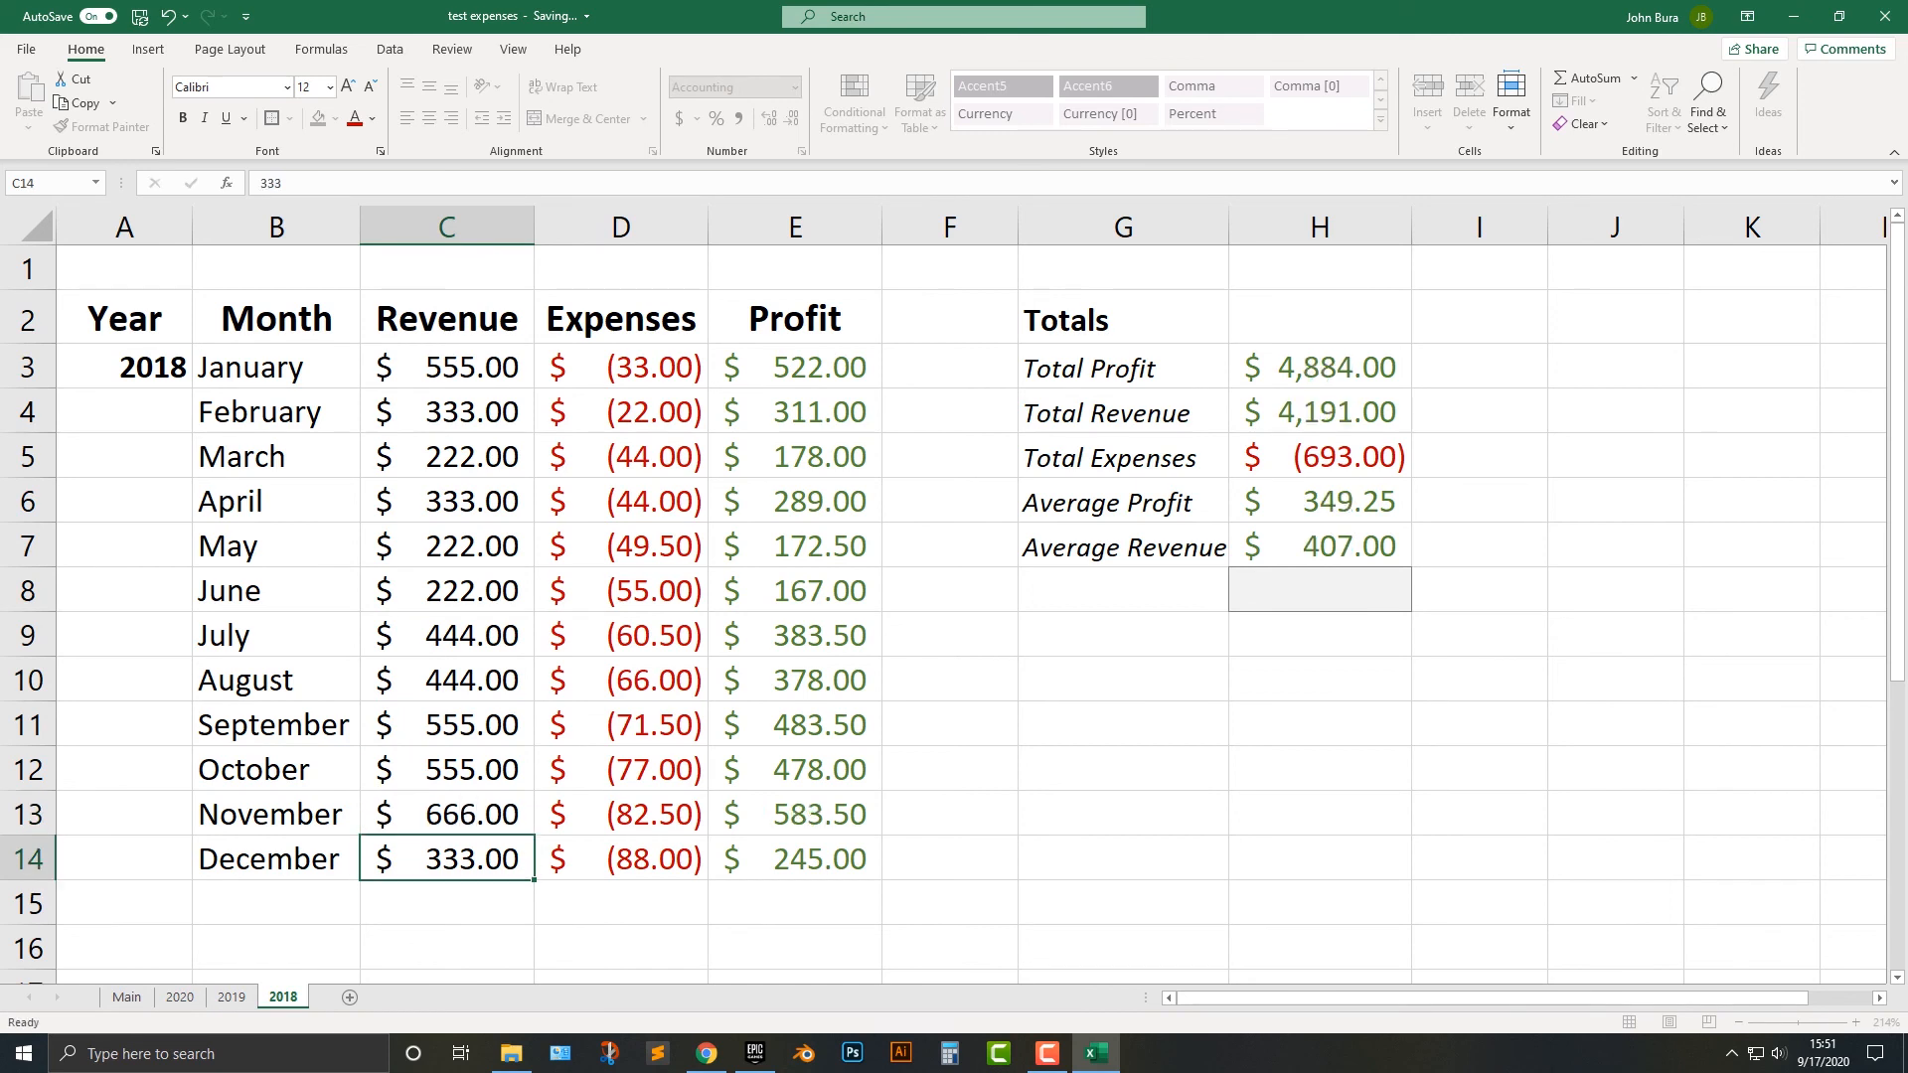
pyautogui.press('Up')
pyautogui.write('7777')
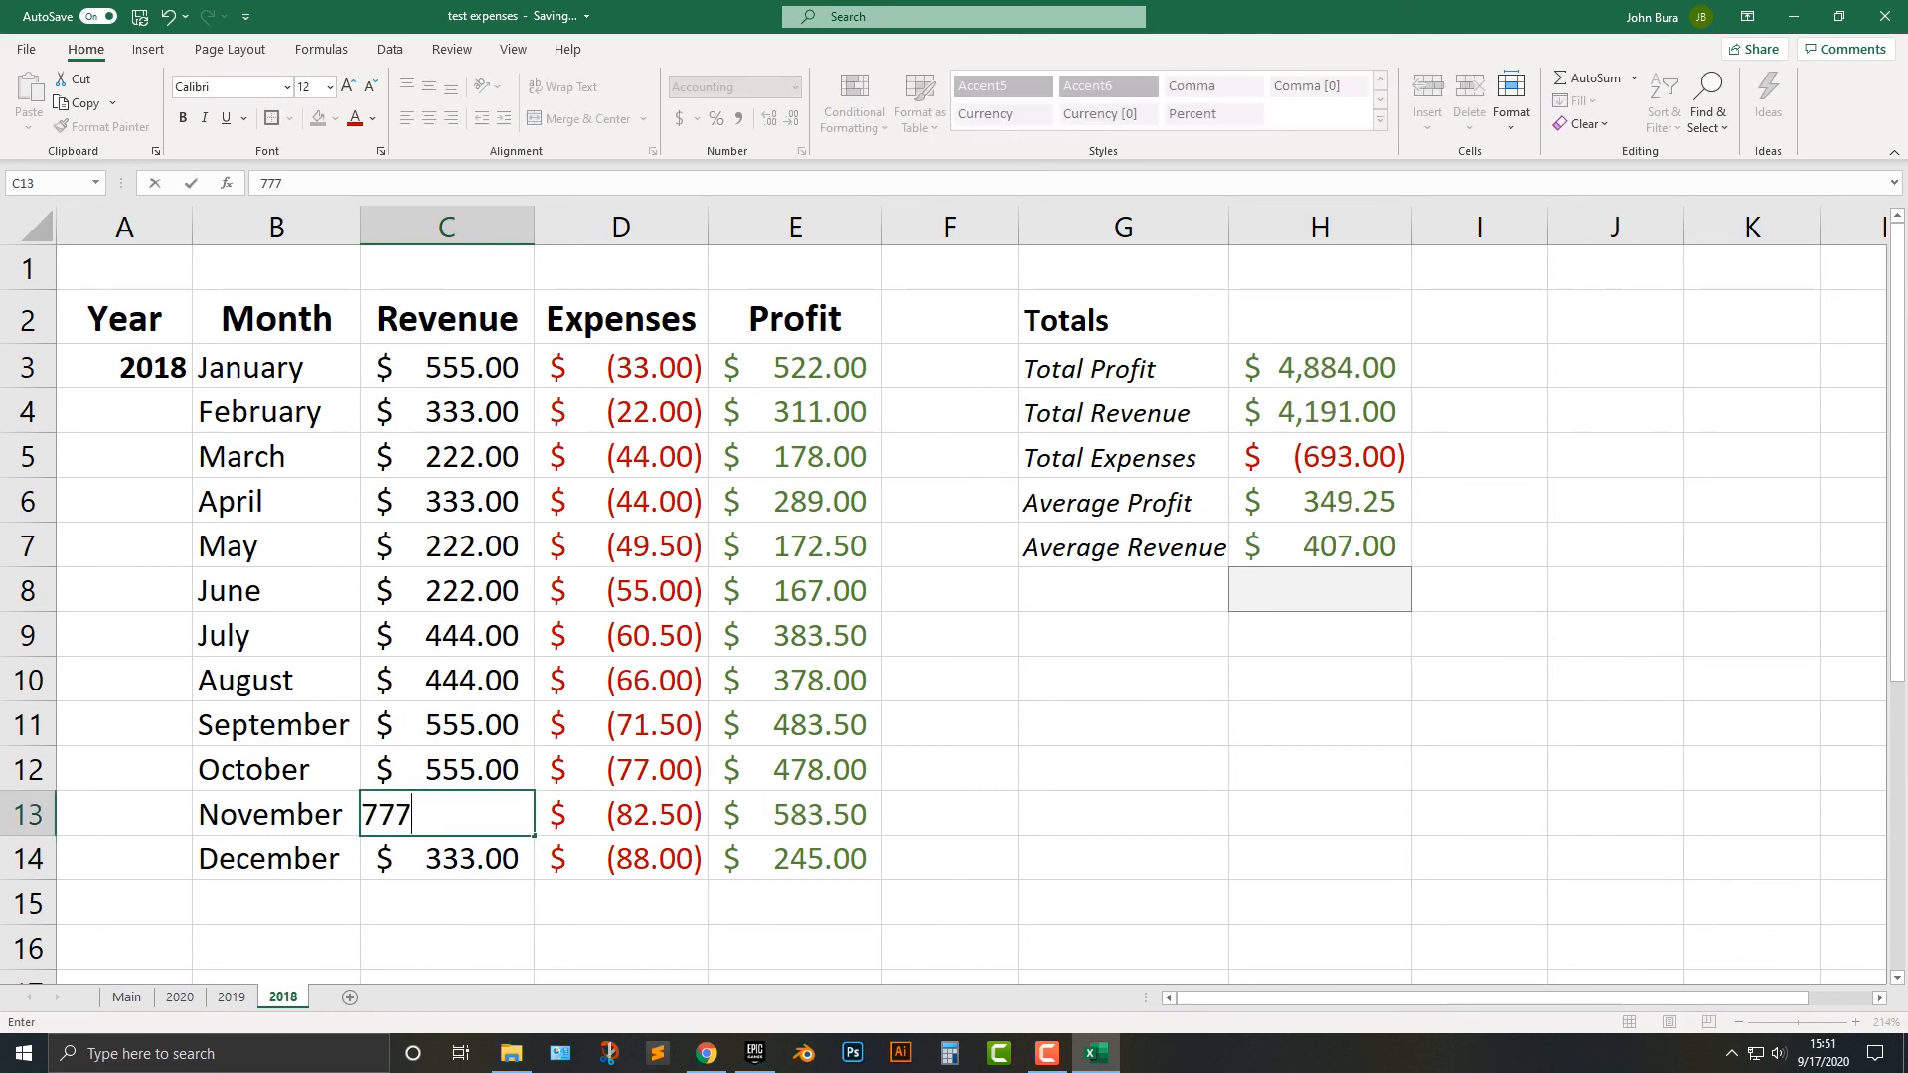
pyautogui.press('BackSpace')
pyautogui.click(795, 681)
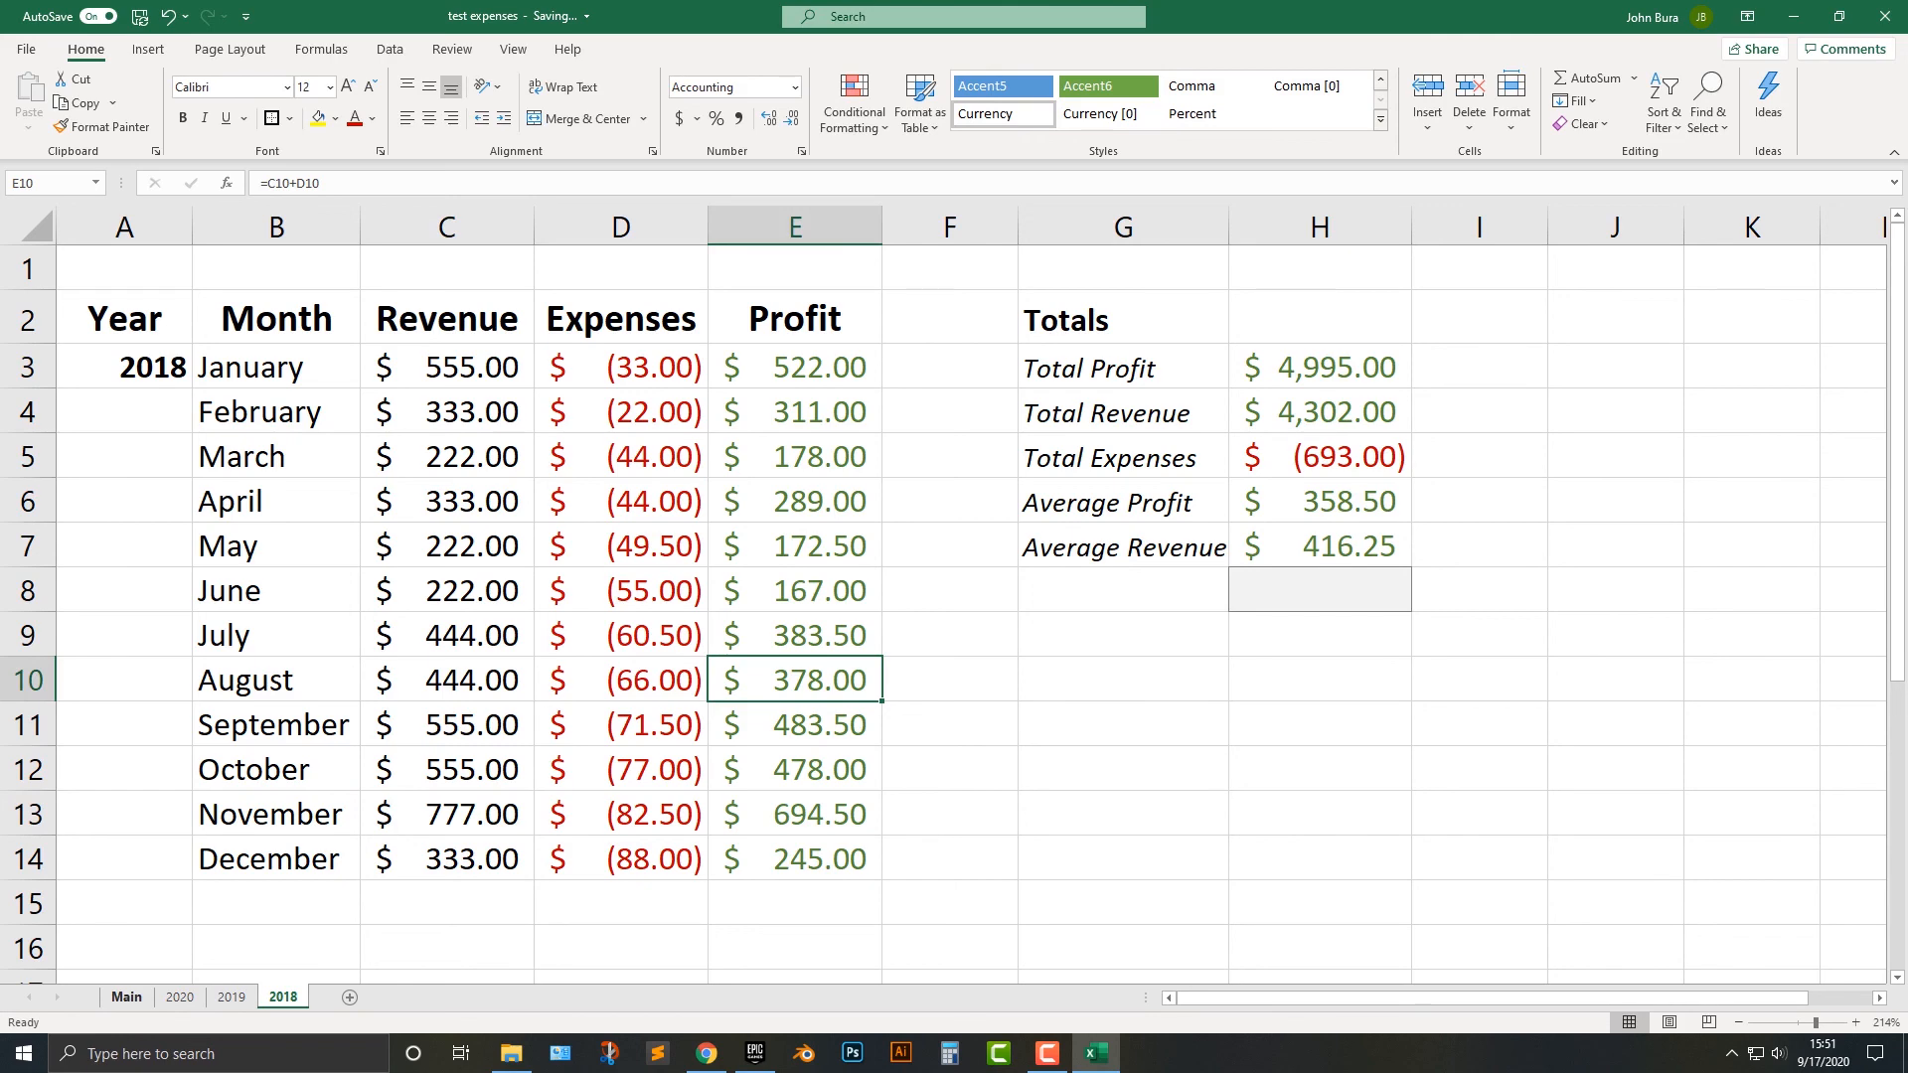
# On the Main sheet, extend the Total Profit formula in C3 to =SUM('2020'!H3,'2019'!H3,'2018'!H3).
pyautogui.click(126, 997)
pyautogui.doubleClick(540, 369)
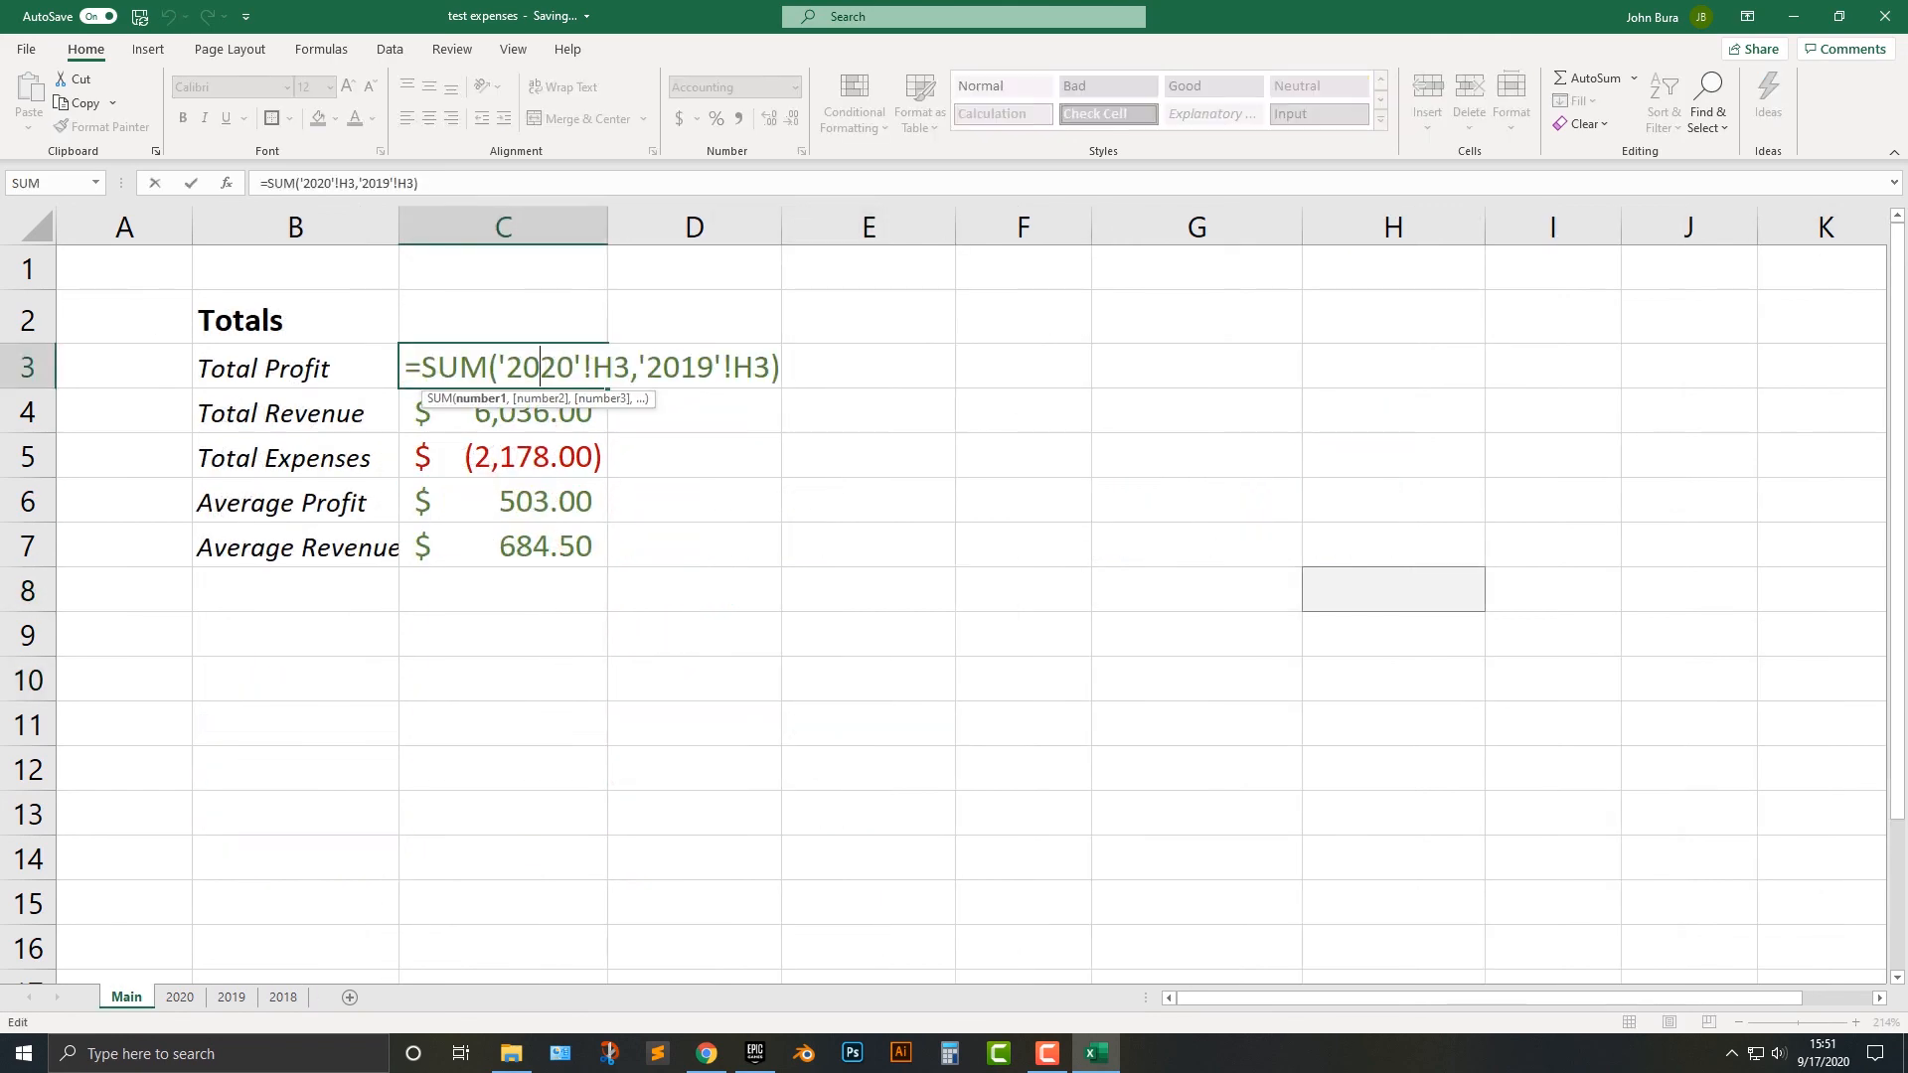
pyautogui.click(771, 368)
pyautogui.write(',')
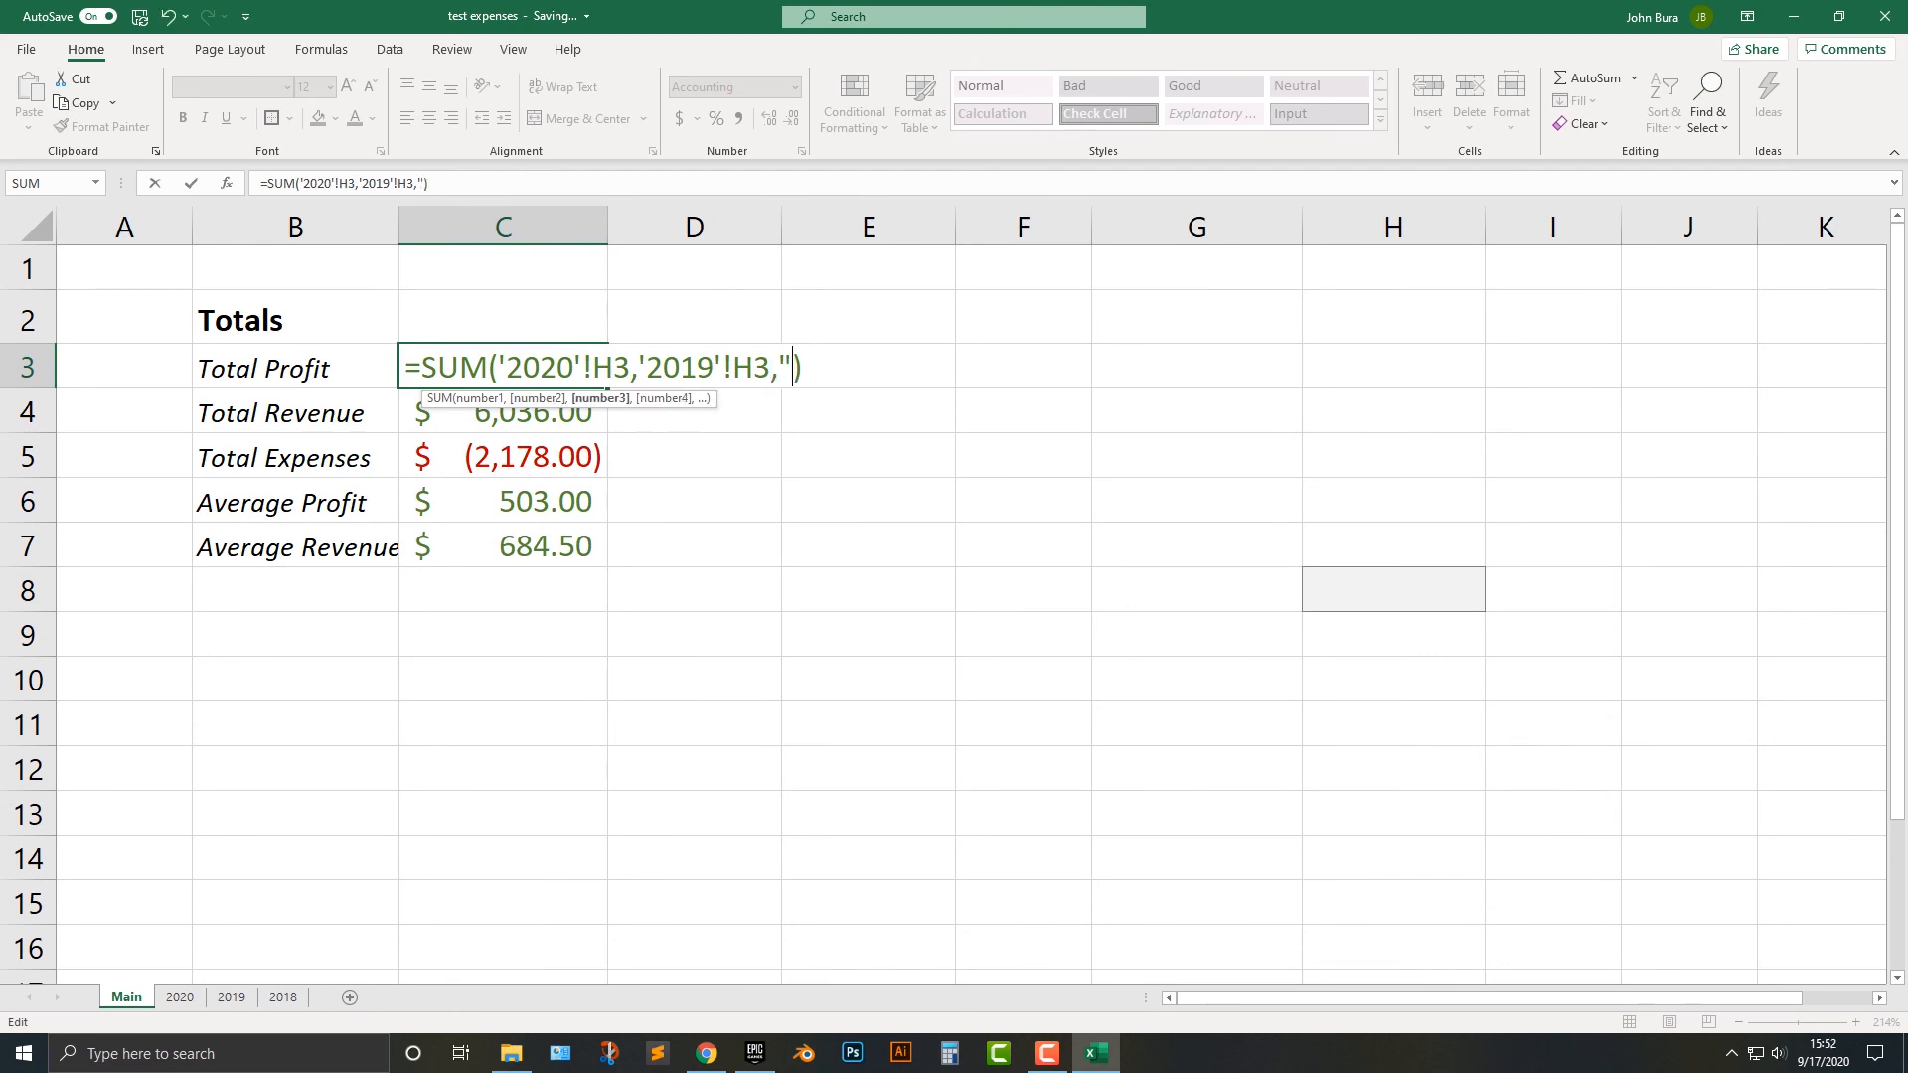
pyautogui.write("'2018")
pyautogui.press('Right')
pyautogui.write('!h')
pyautogui.press('BackSpace')
pyautogui.write('H3')
pyautogui.hotkey('ctrl', 'Return')
pyautogui.press('Return')
# Fill the Total Profit formula from C3 down through C7 and check the sheet references in C5.
pyautogui.click(503, 367)
pyautogui.moveTo(607, 387); pyautogui.dragTo(608, 562)
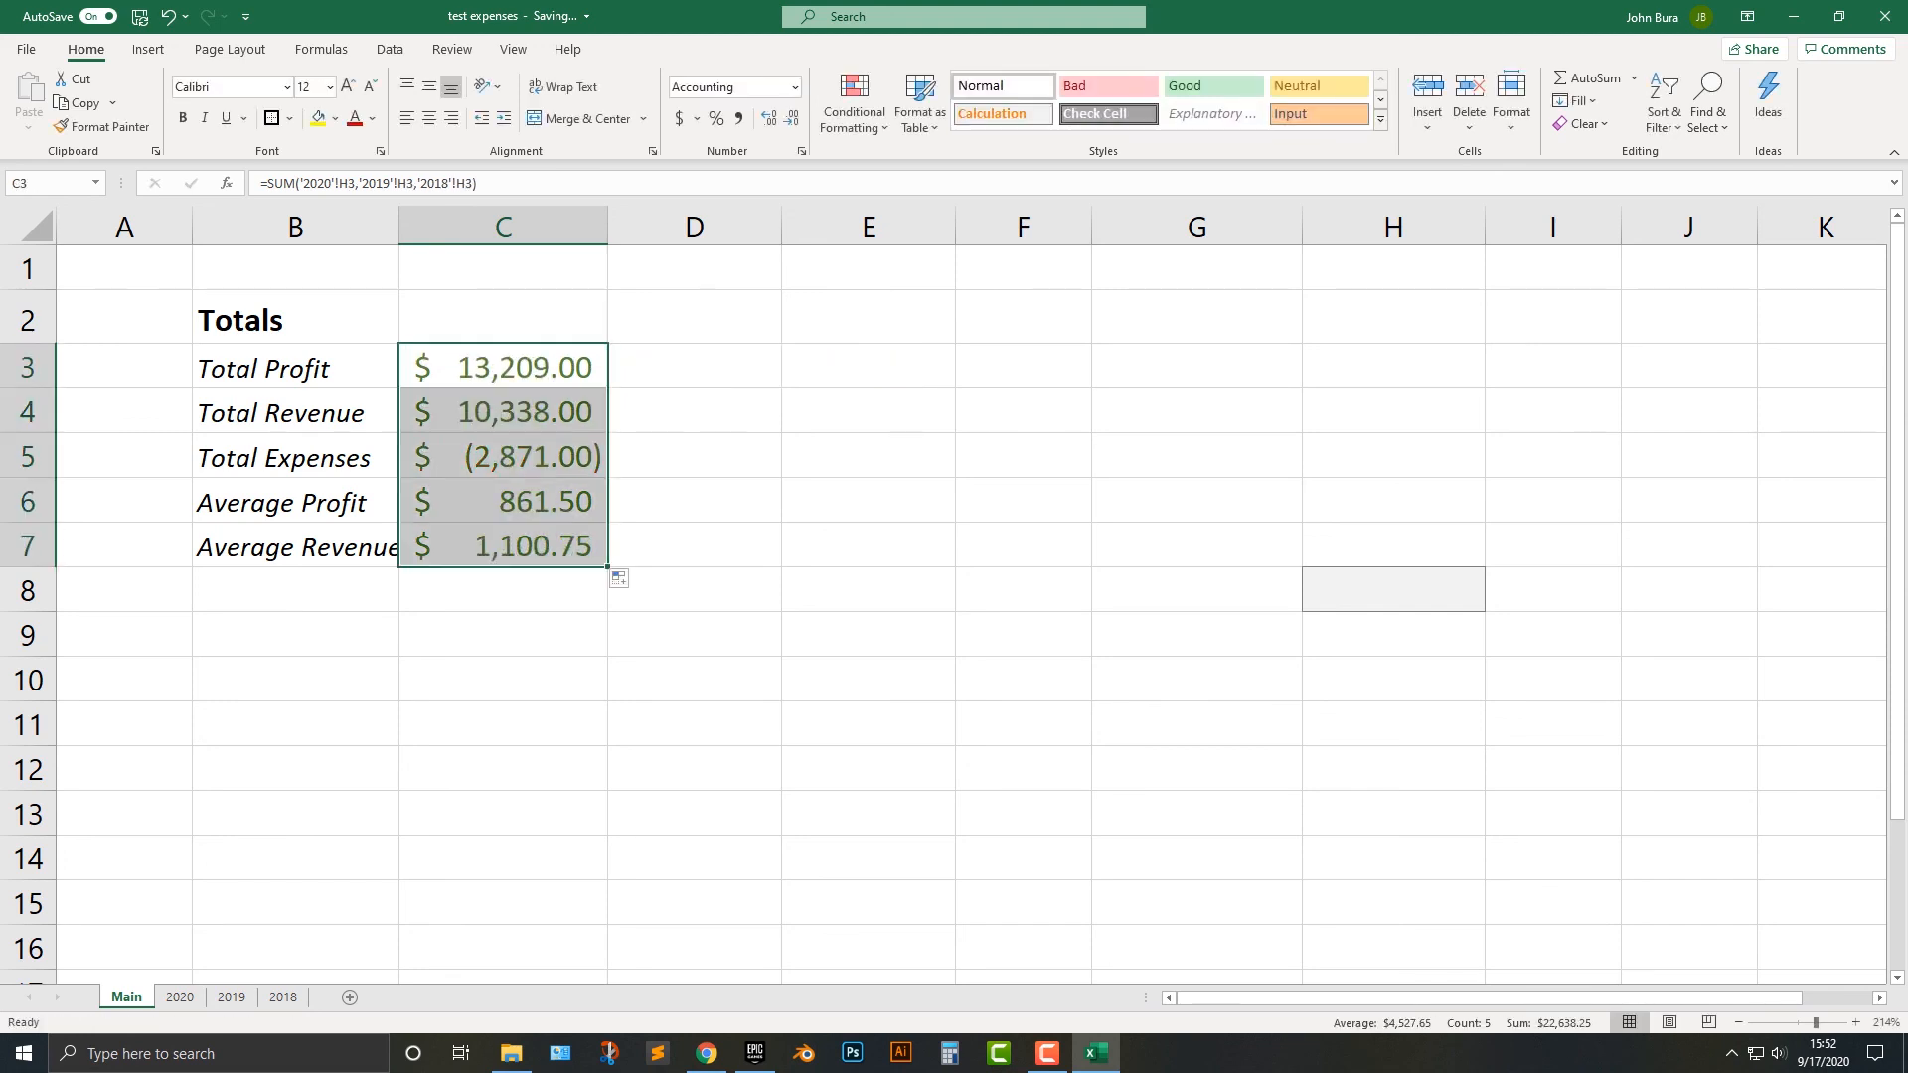
pyautogui.click(503, 457)
pyautogui.doubleClick(593, 457)
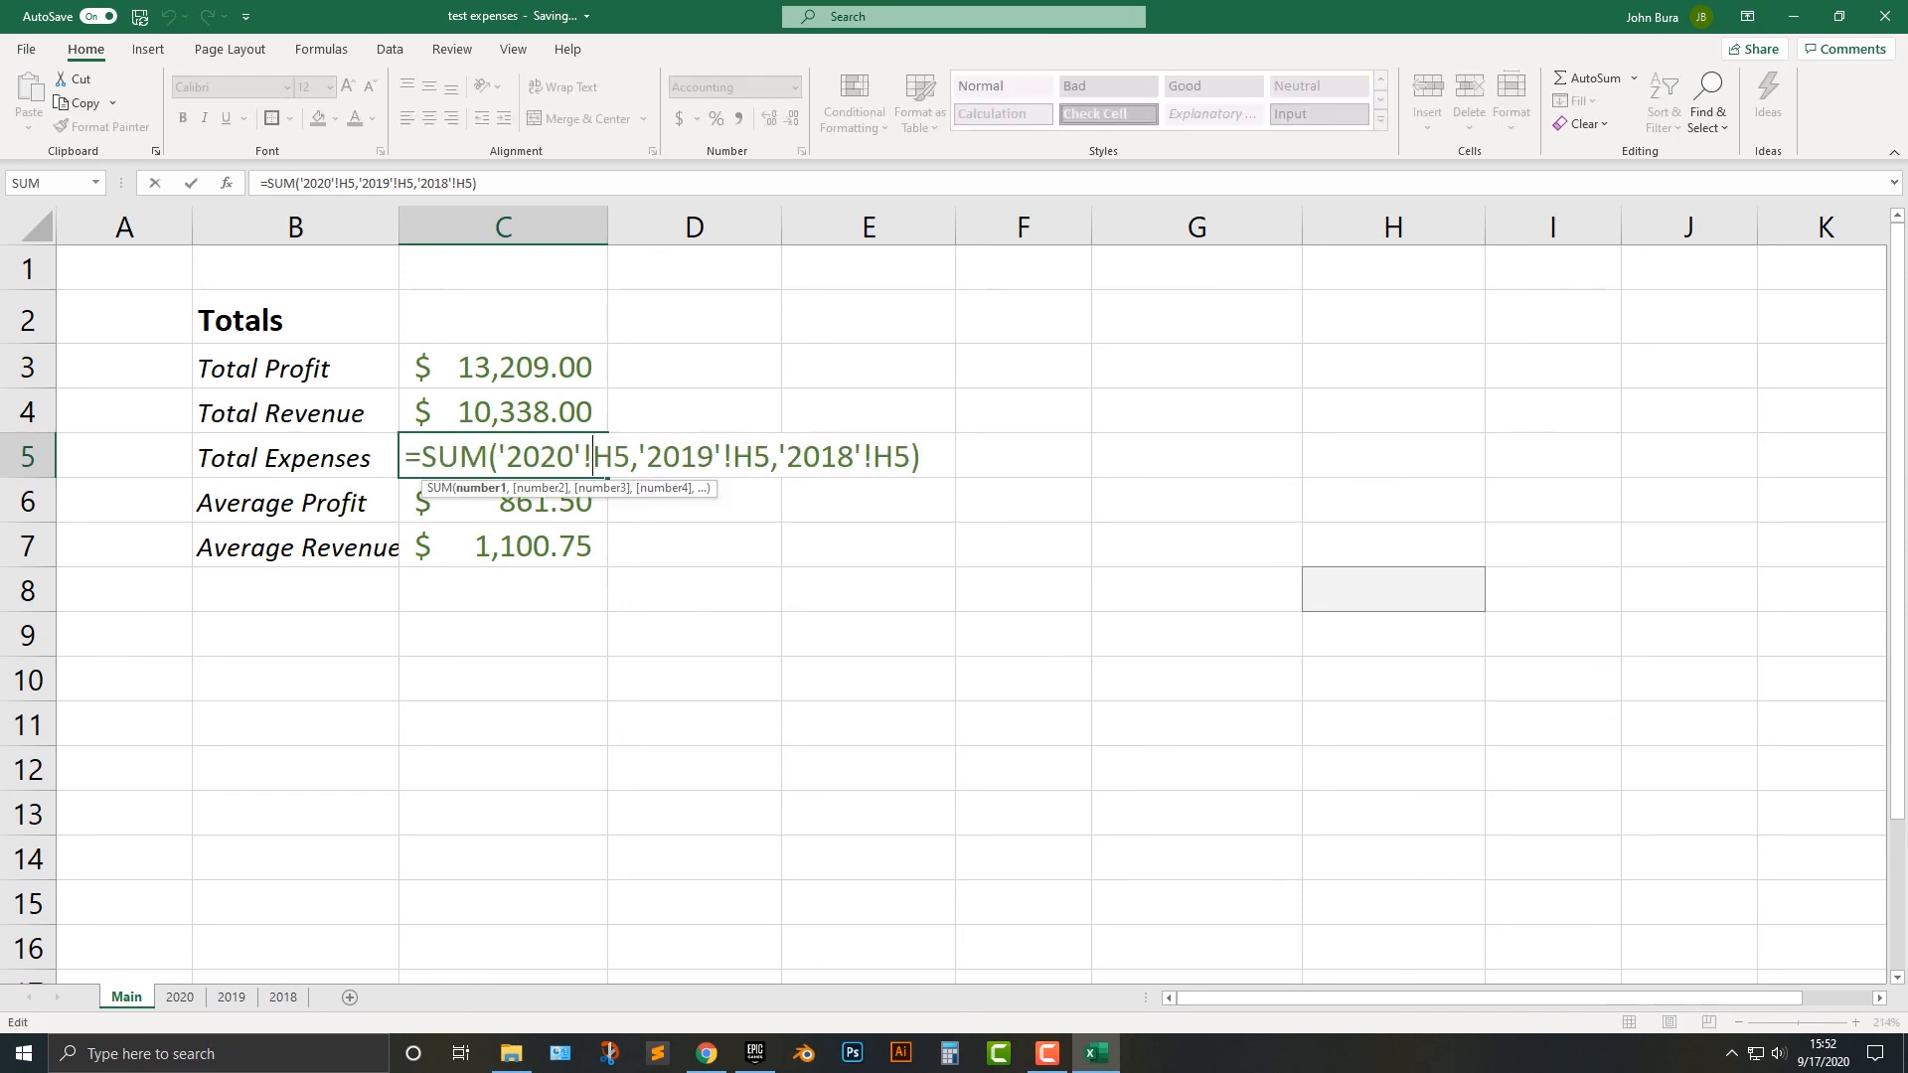
pyautogui.click(685, 412)
pyautogui.press('Escape')
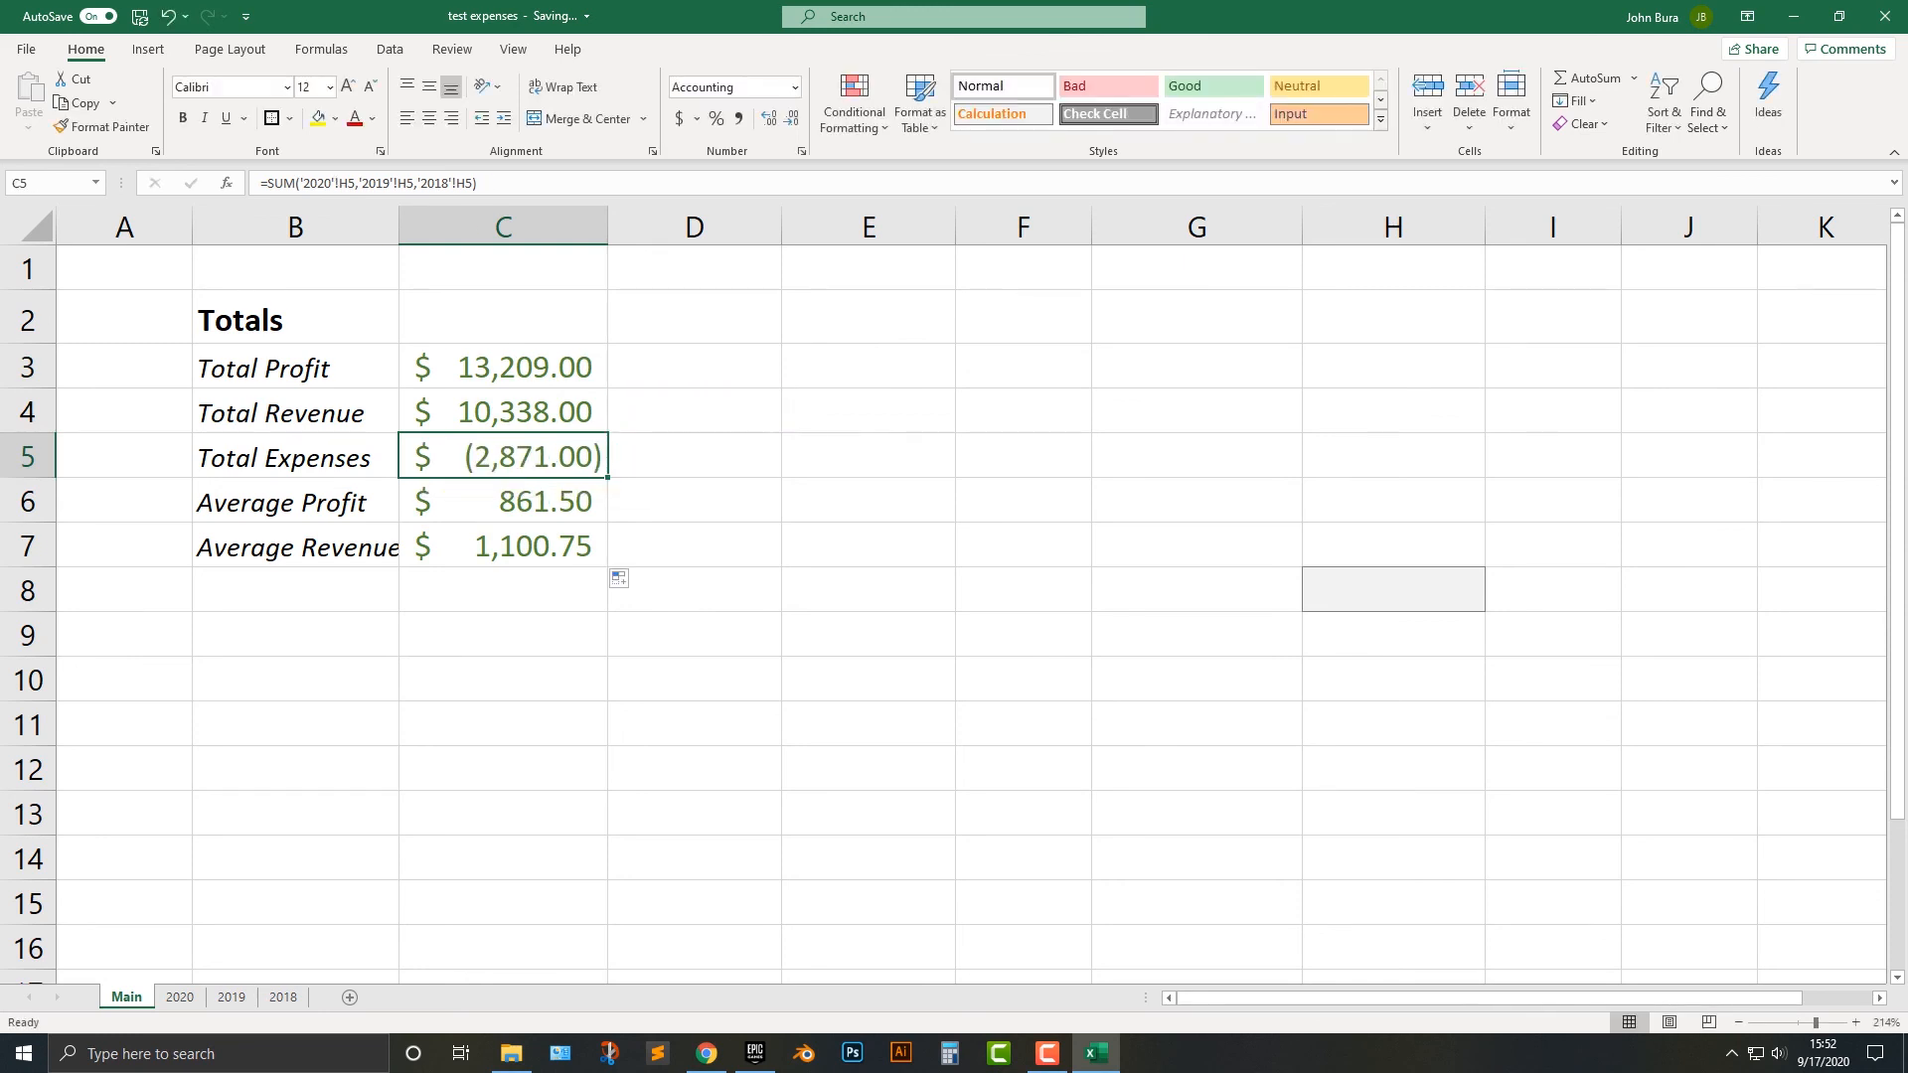
# Set the font color of the totals in C3:C7 on Main to Automatic.
pyautogui.click(355, 119)
pyautogui.click(328, 458)
pyautogui.moveTo(328, 458); pyautogui.dragTo(497, 458)
pyautogui.moveTo(516, 369); pyautogui.dragTo(519, 546)
pyautogui.click(371, 119)
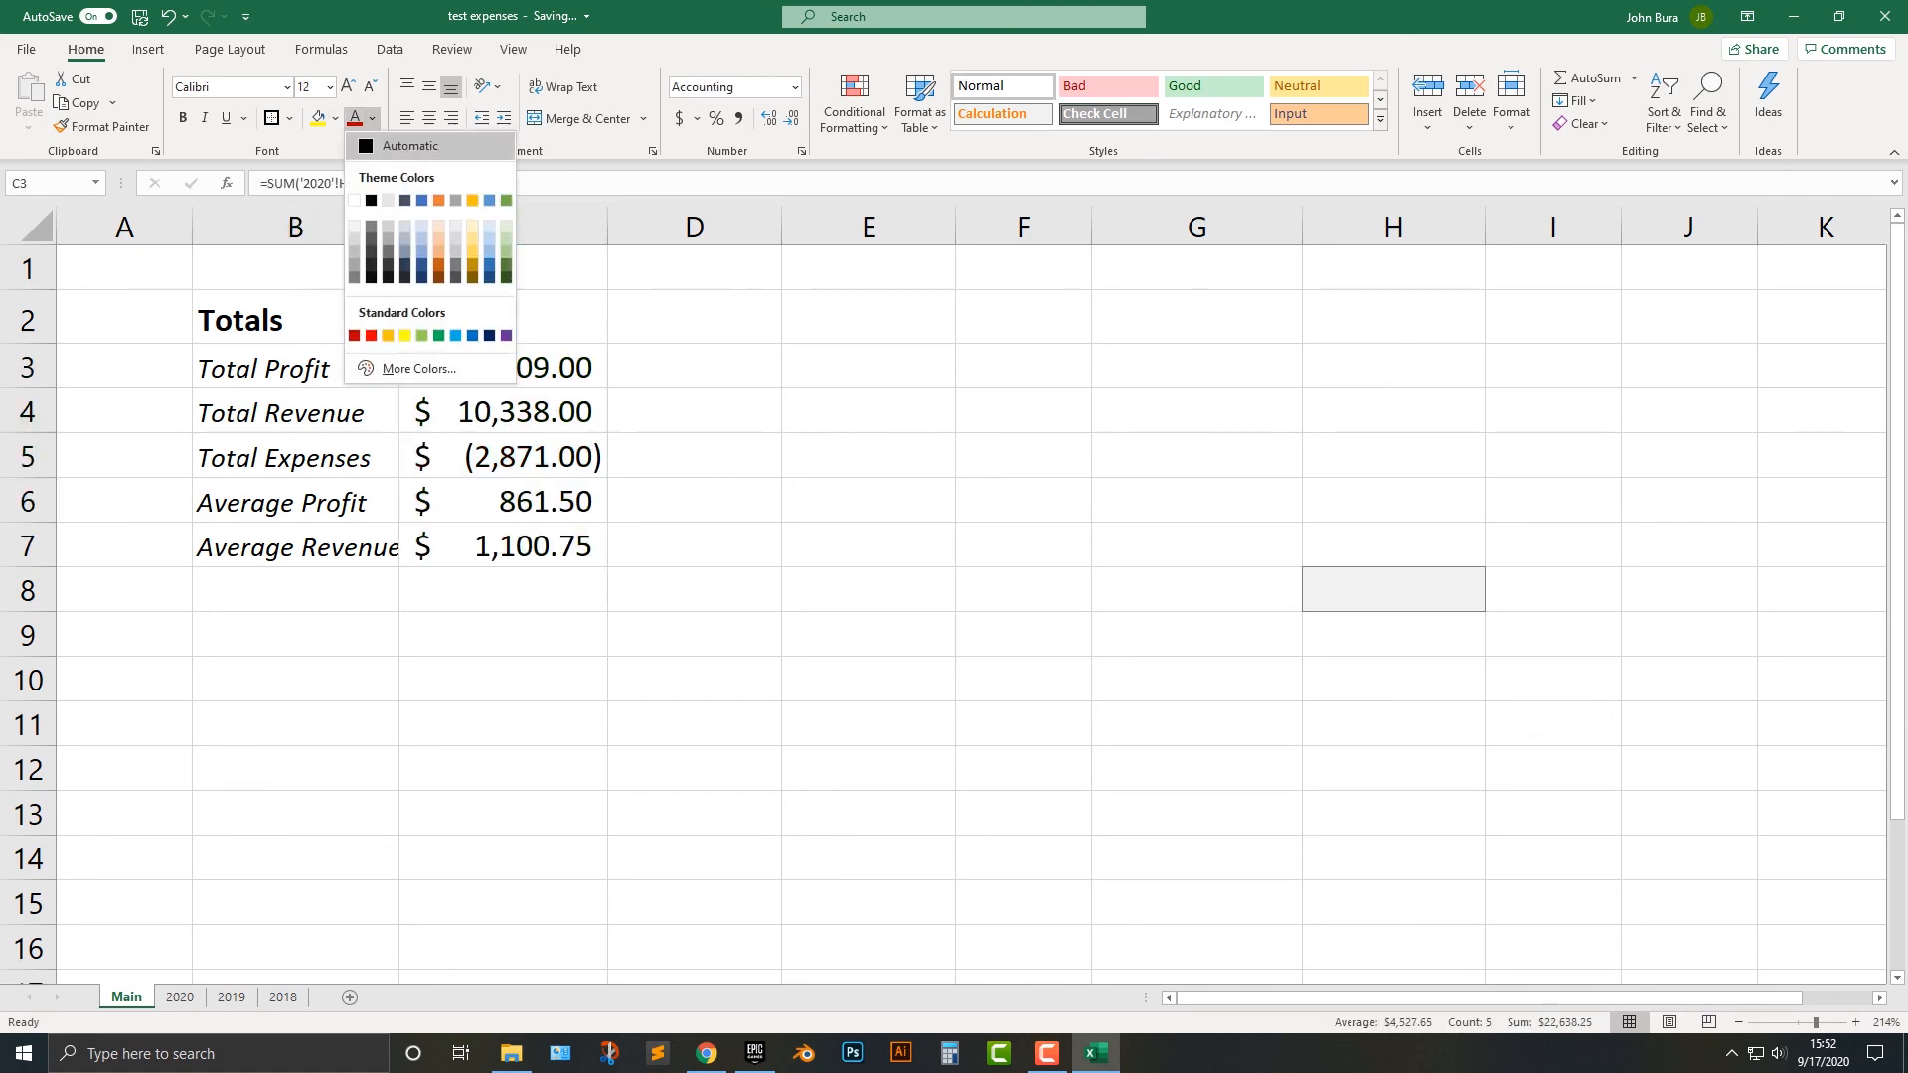
pyautogui.click(397, 147)
pyautogui.click(695, 456)
# Set the font size of the amounts in C3:C7 on Main to 11.
pyautogui.moveTo(299, 368); pyautogui.dragTo(500, 590)
pyautogui.click(503, 591)
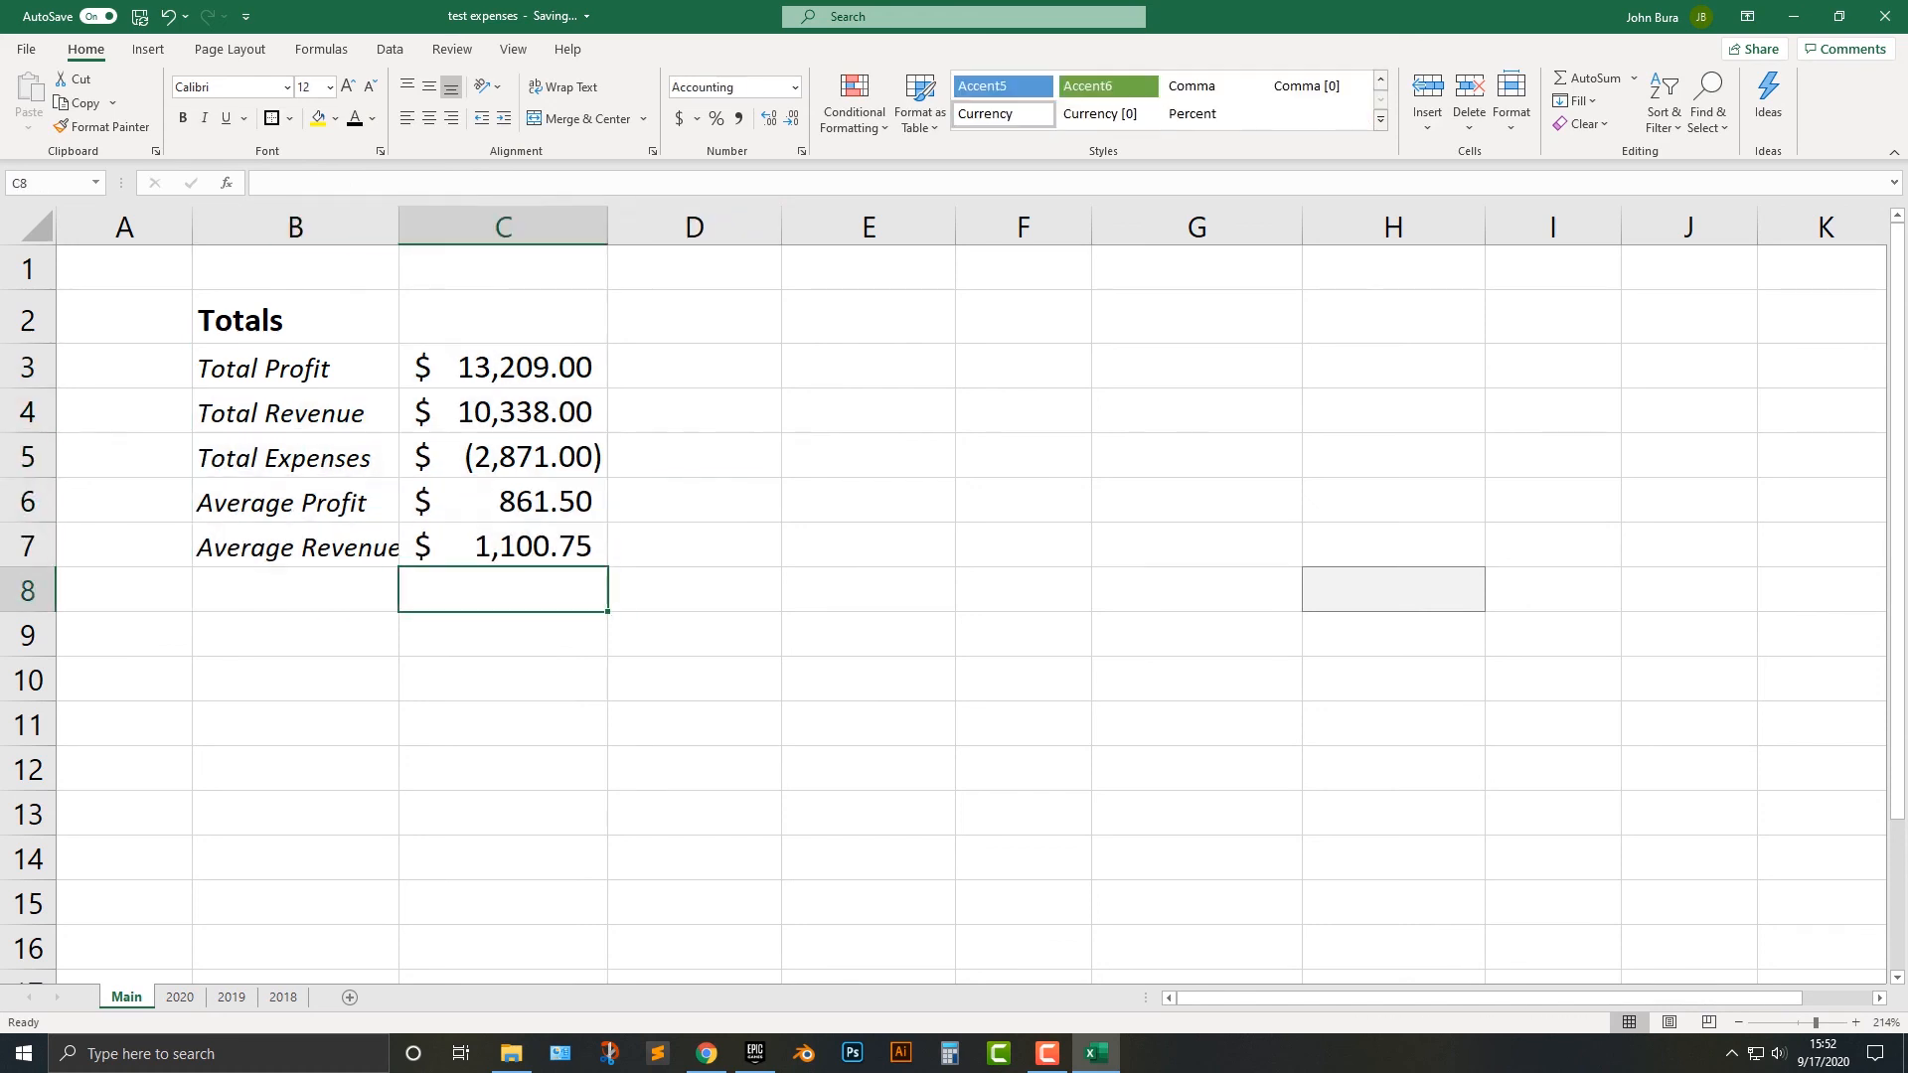
pyautogui.moveTo(298, 368); pyautogui.dragTo(503, 546)
pyautogui.click(502, 547)
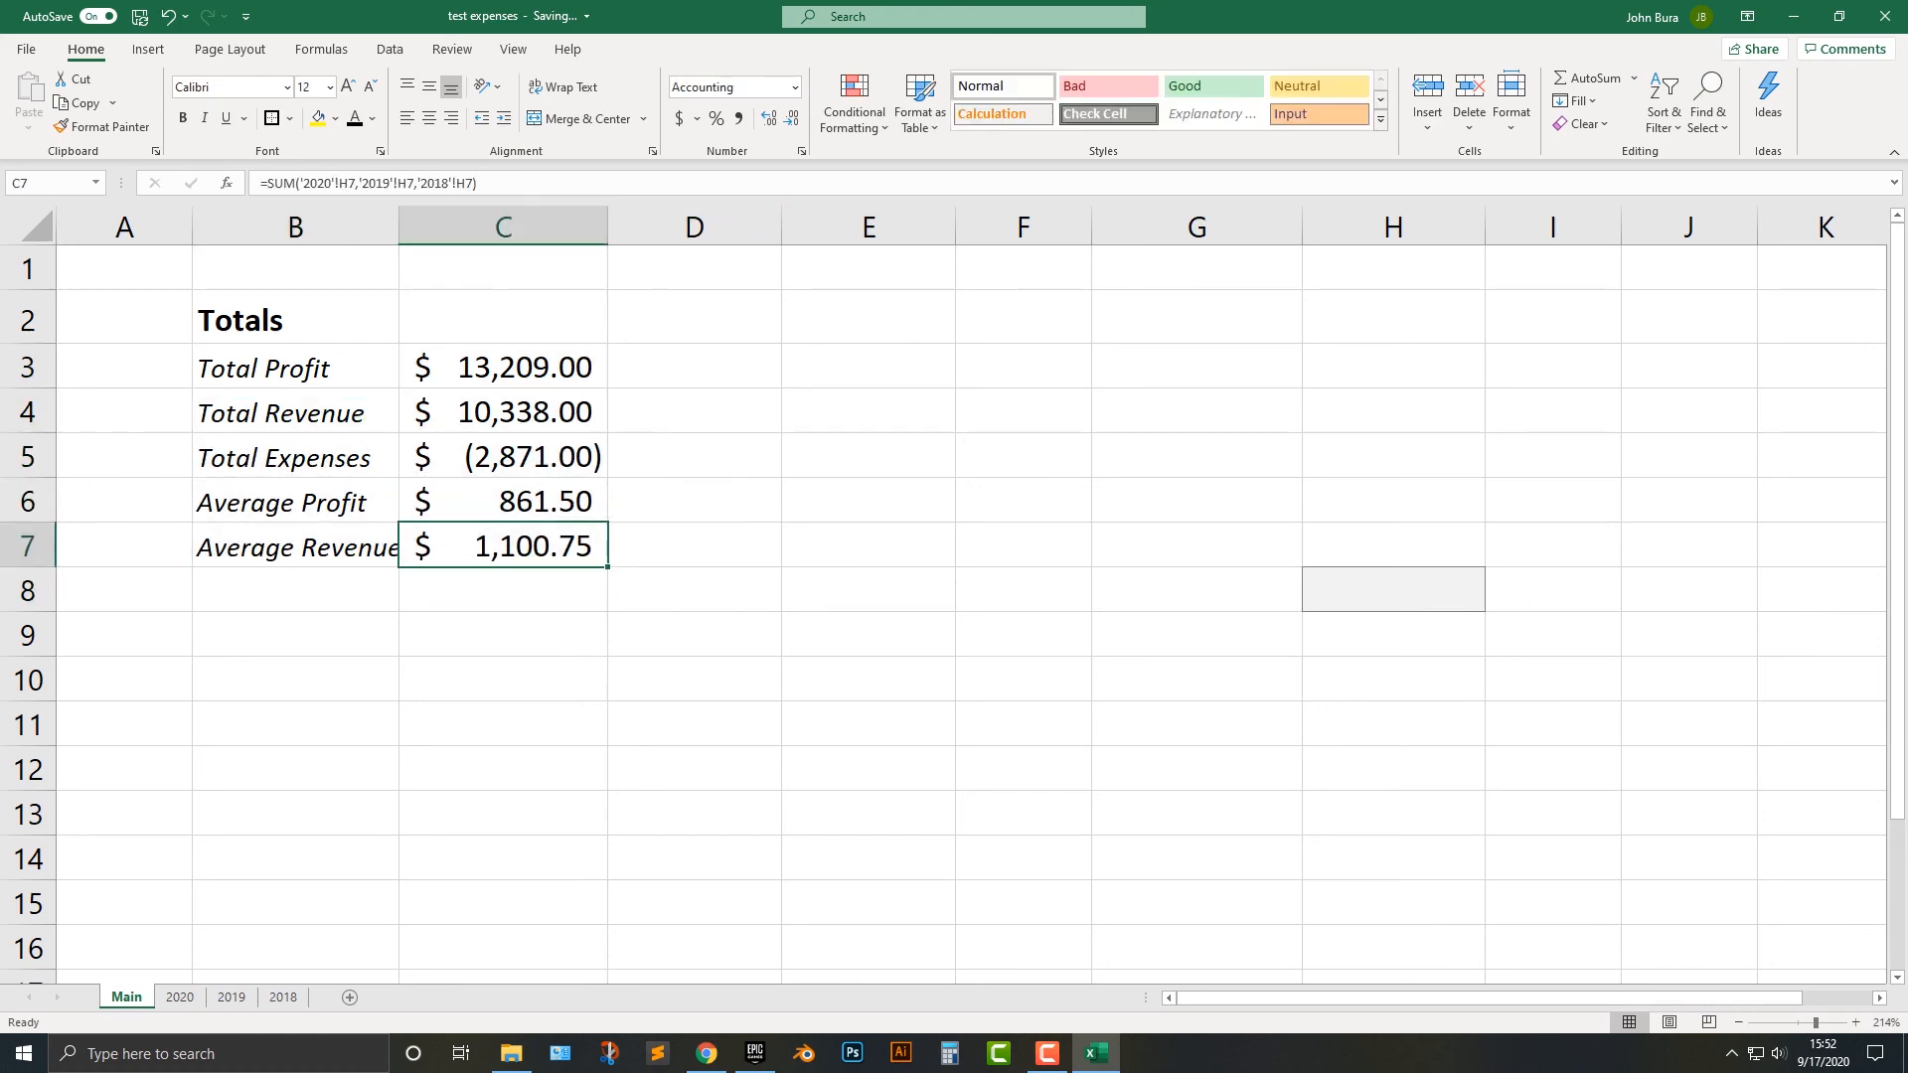
pyautogui.click(297, 368)
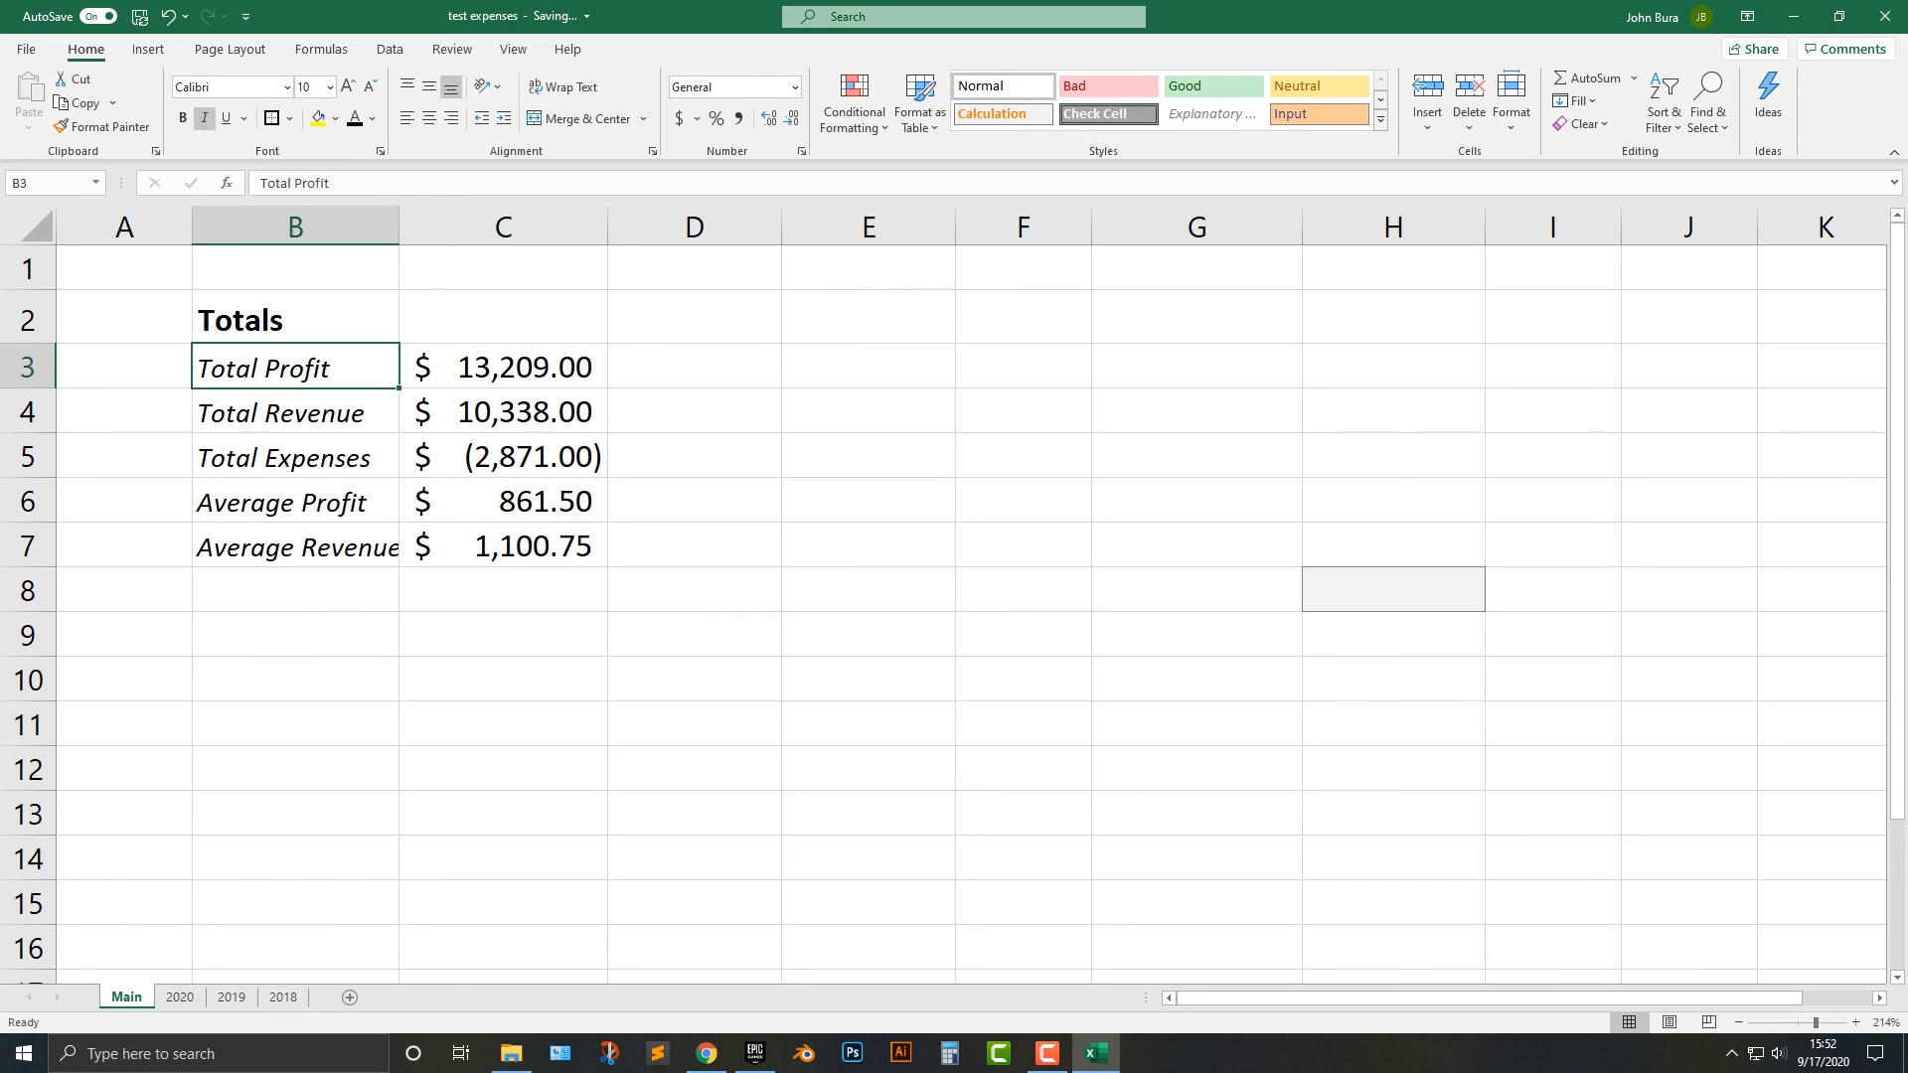
pyautogui.moveTo(503, 368); pyautogui.dragTo(503, 546)
pyautogui.click(371, 87)
pyautogui.click(370, 87)
pyautogui.click(694, 456)
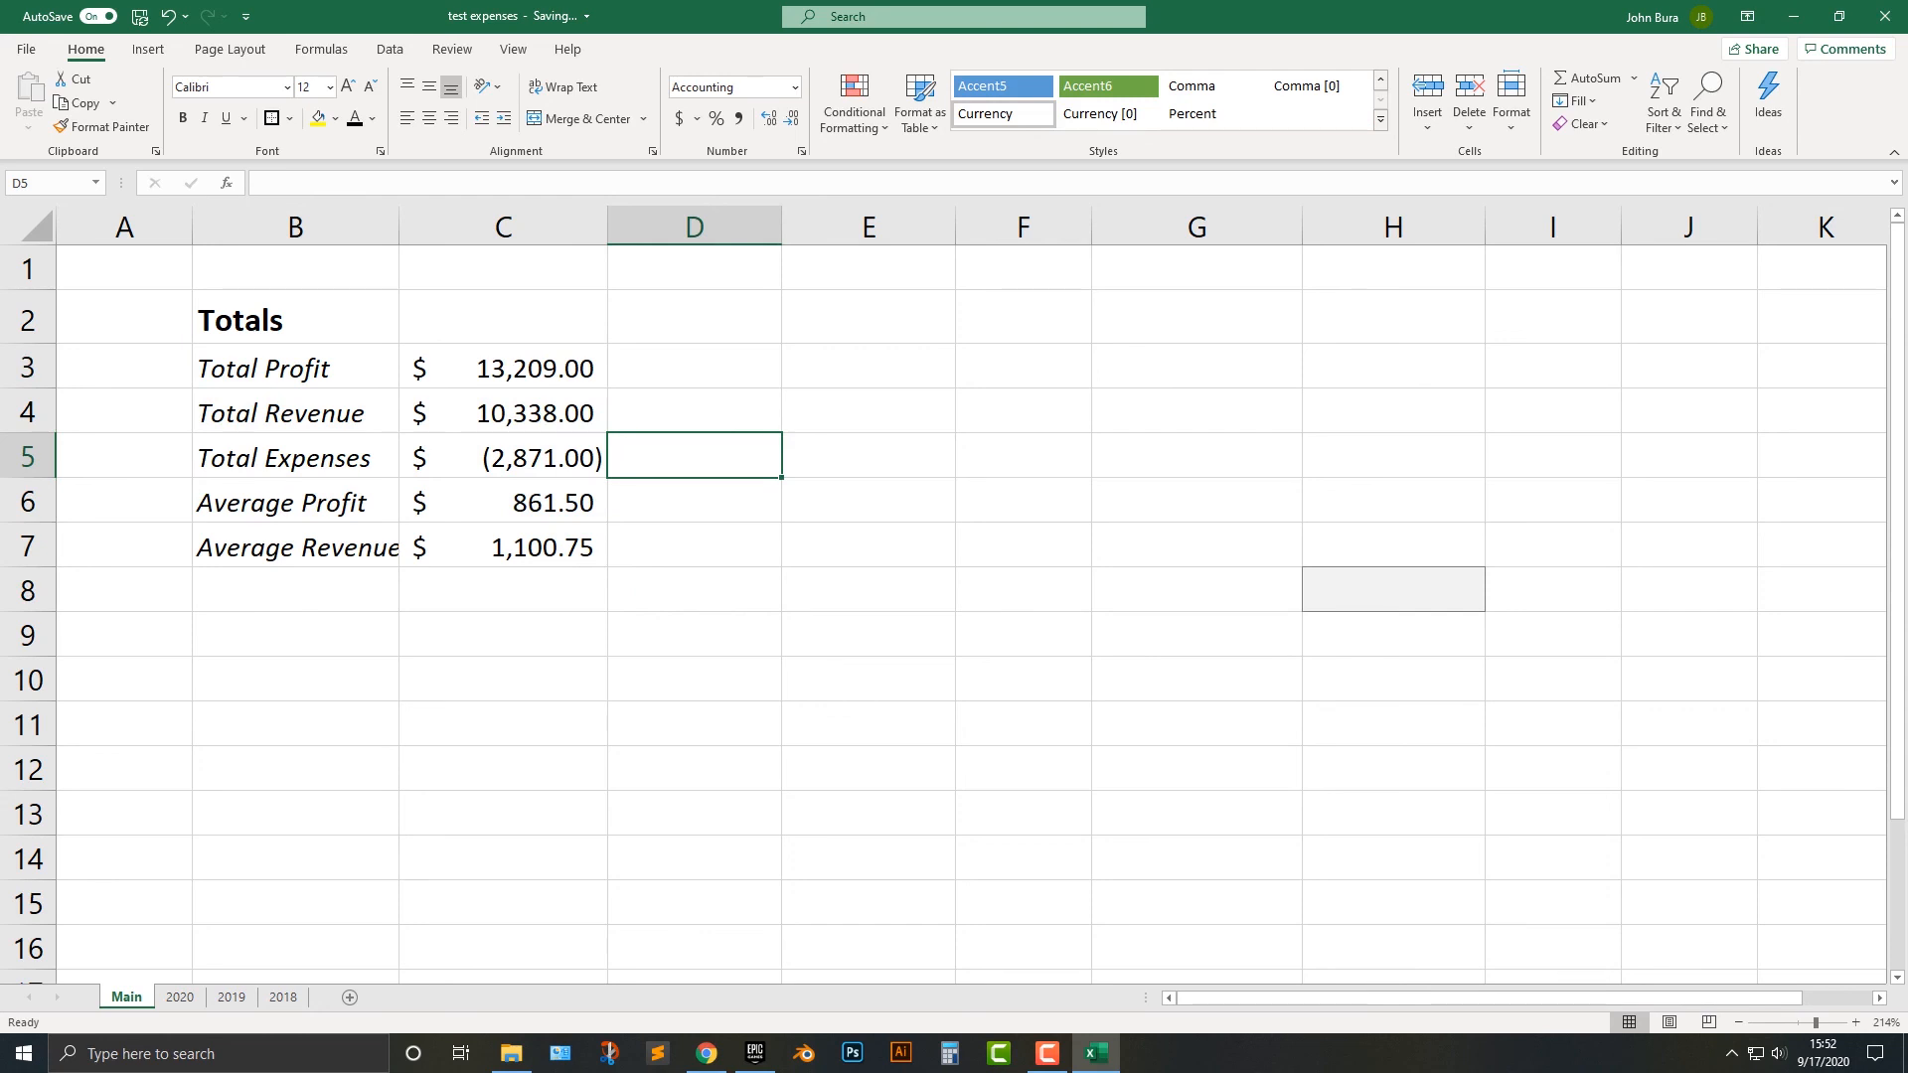
pyautogui.moveTo(503, 368); pyautogui.dragTo(503, 547)
pyautogui.click(348, 86)
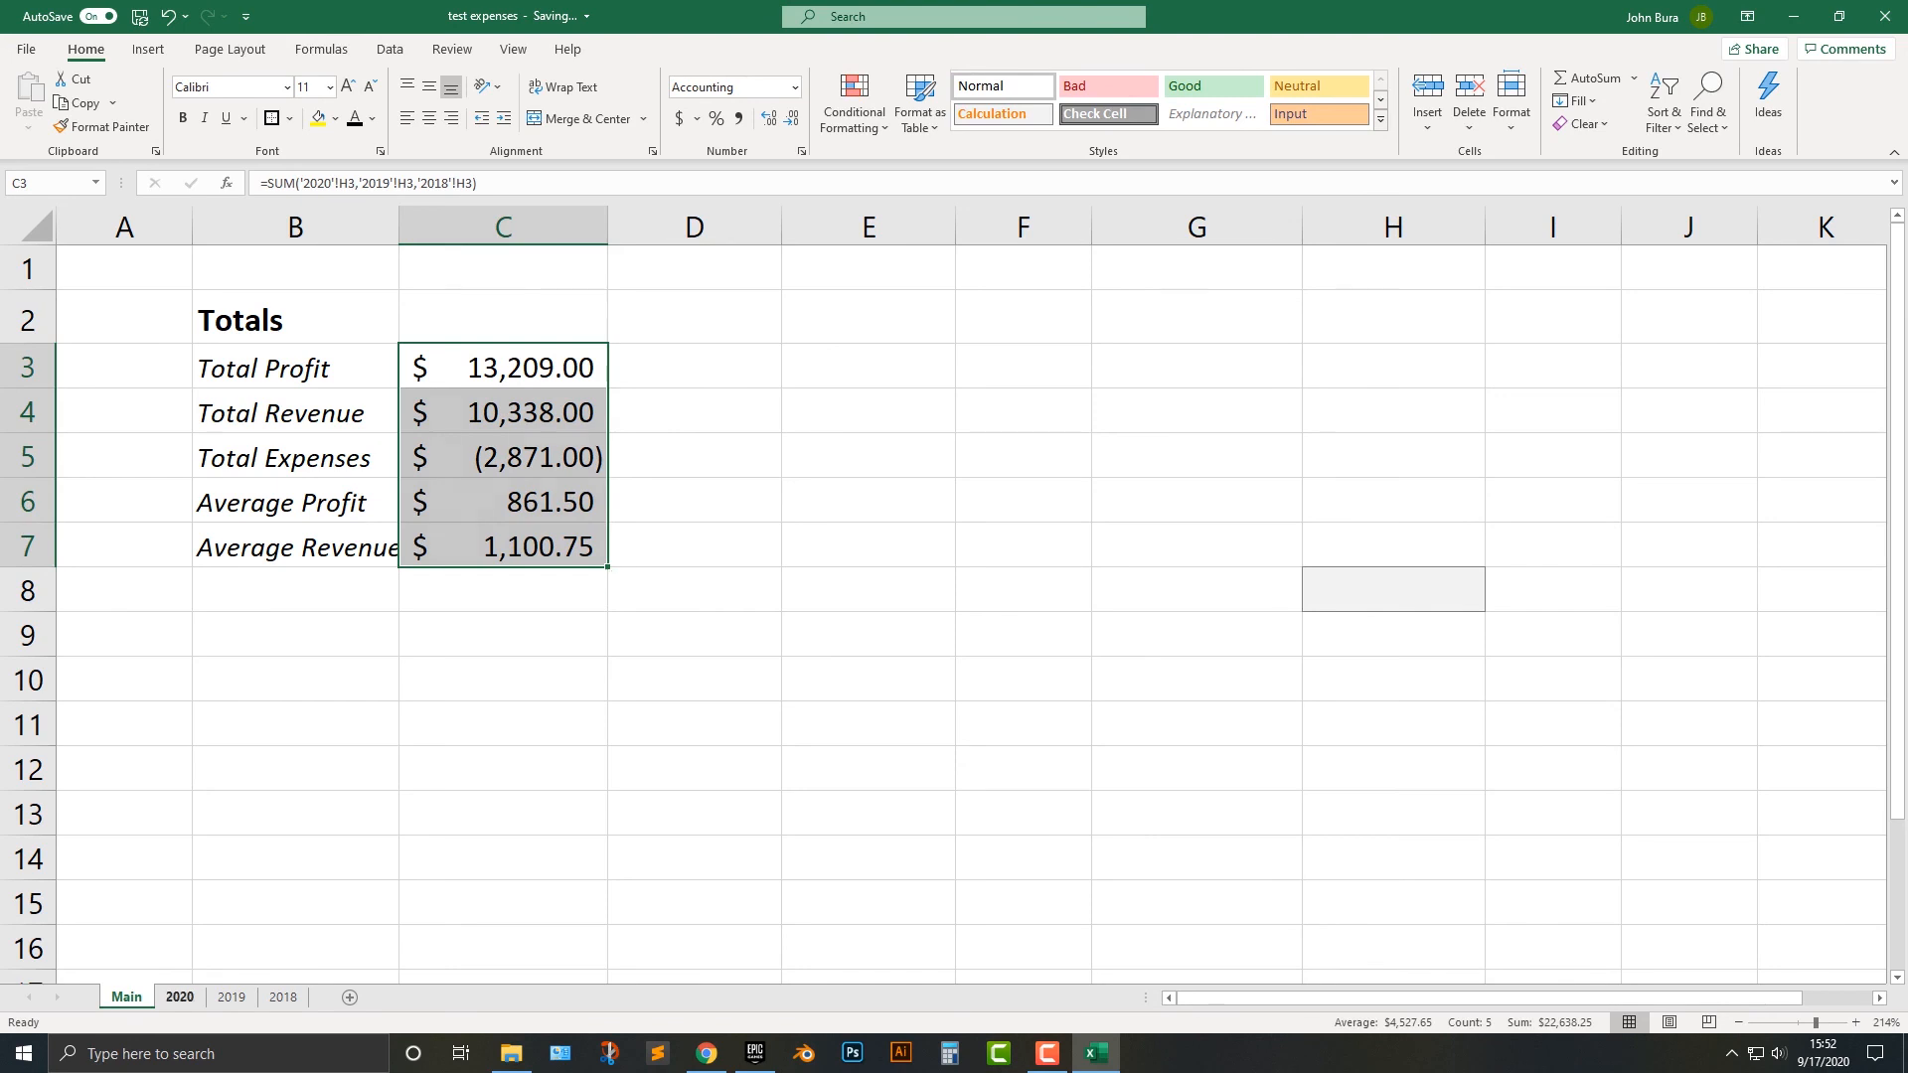
# Review the 2020, 2019 and 2018 sheets in turn, ending at the October revenue on the 2018 sheet.
pyautogui.click(180, 996)
pyautogui.click(232, 997)
pyautogui.click(284, 997)
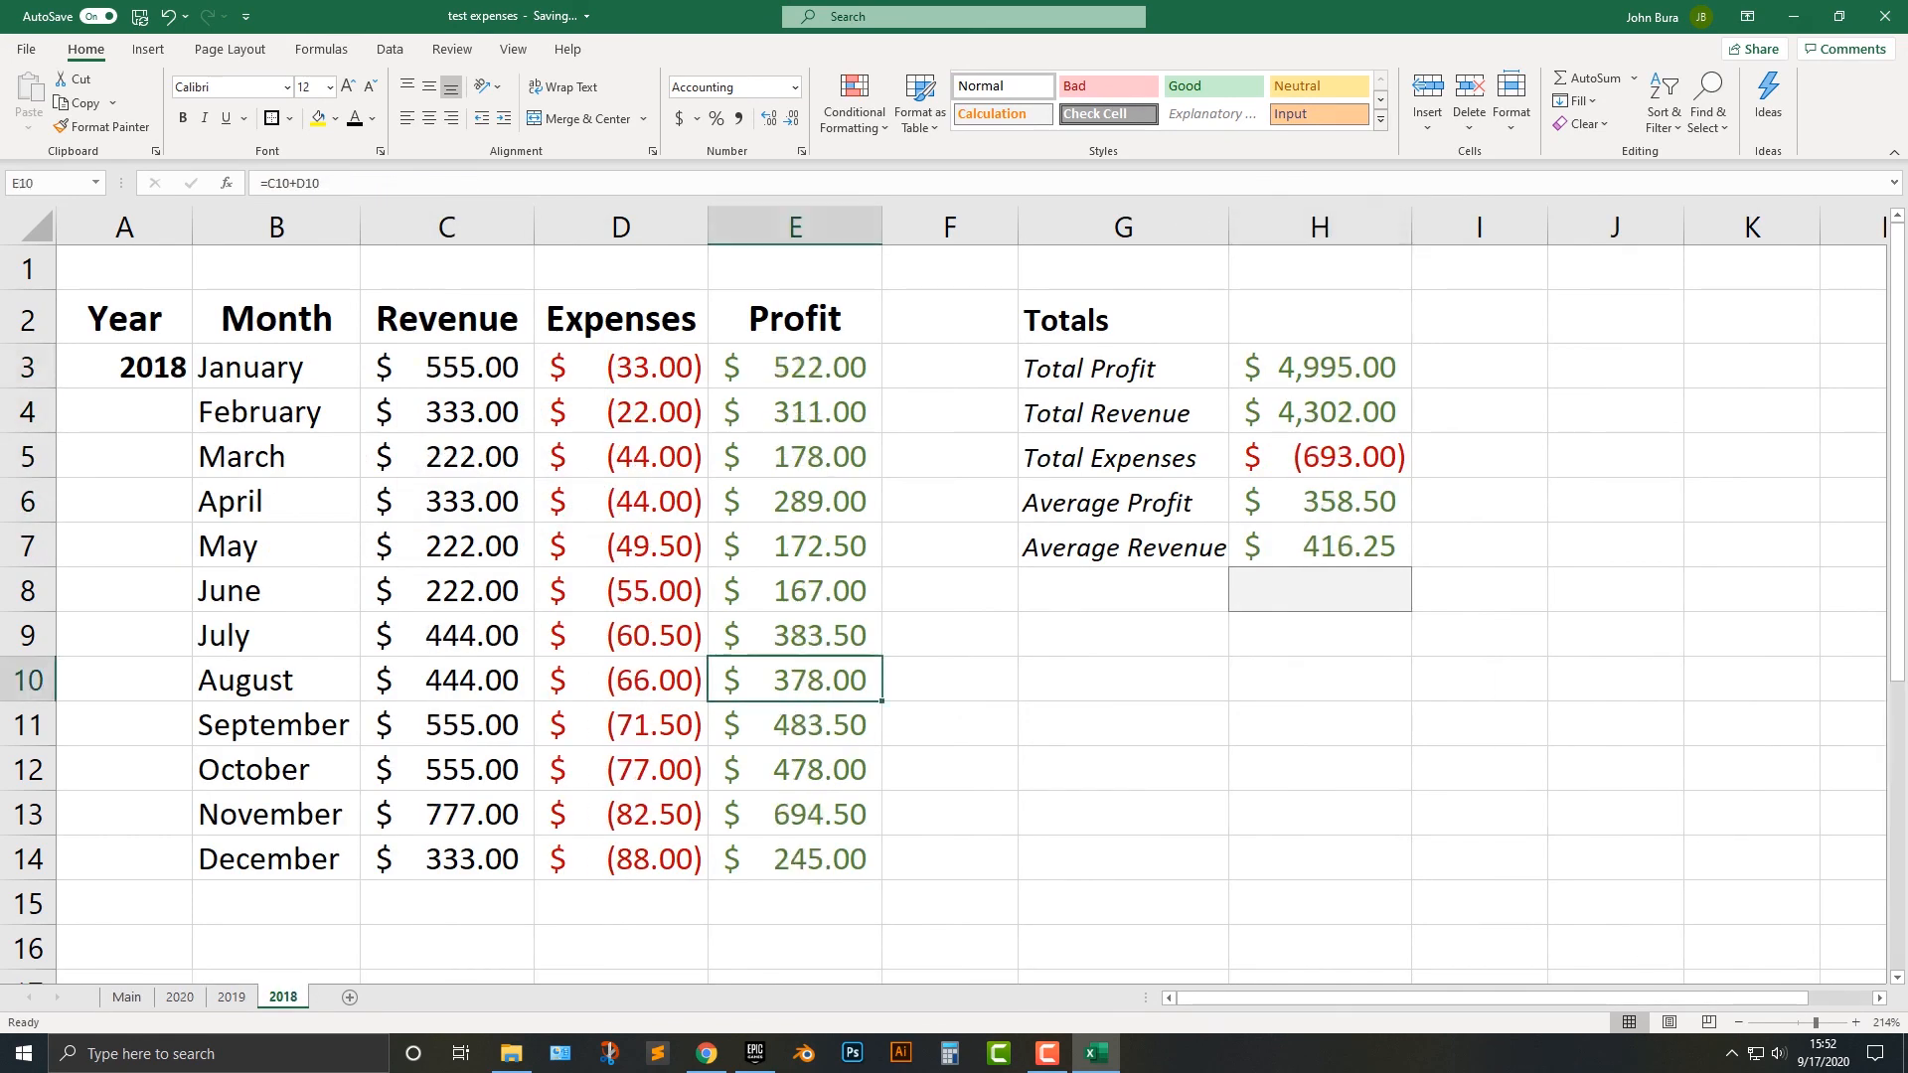
pyautogui.click(447, 770)
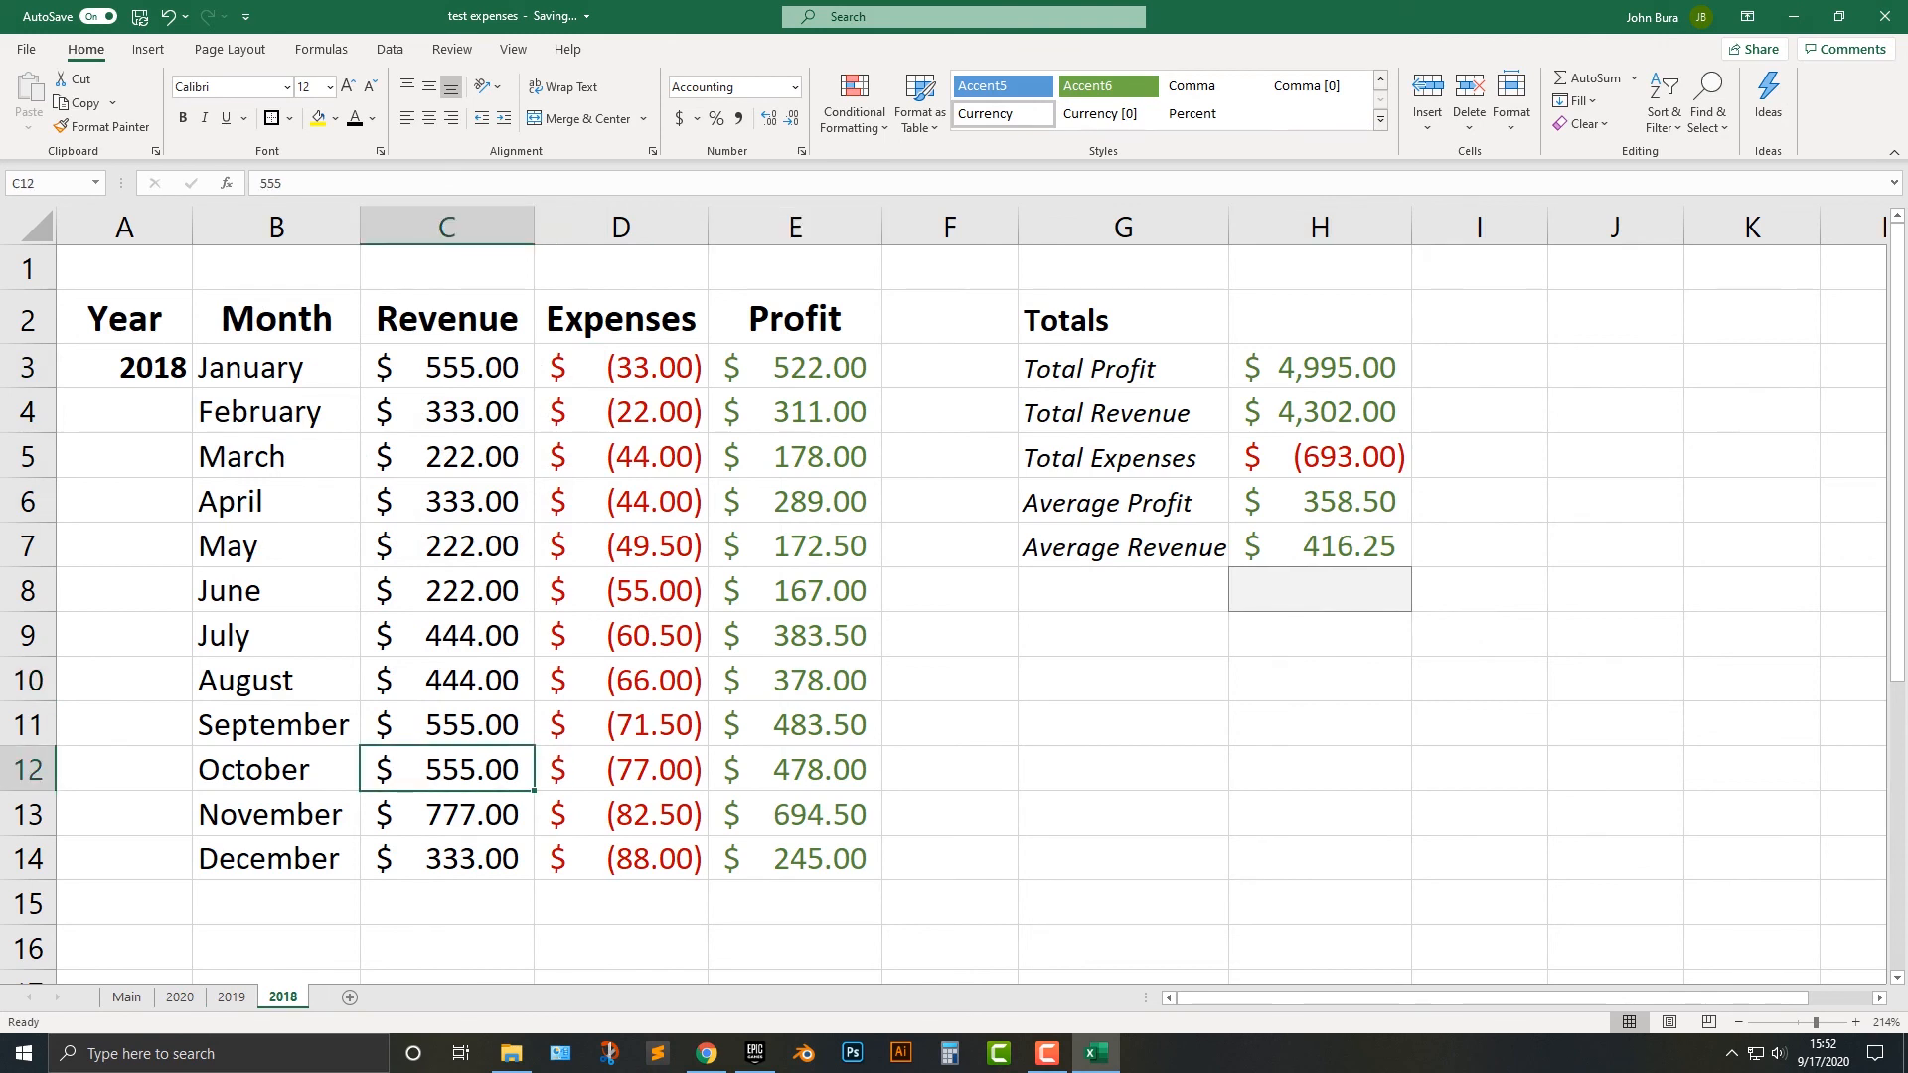